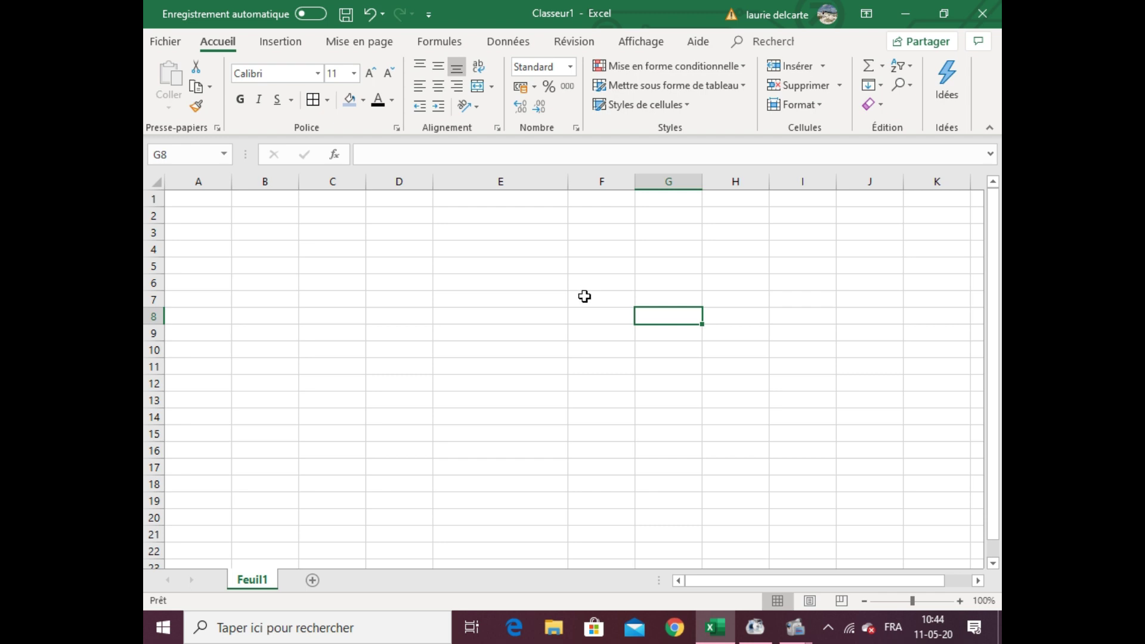
- Enter the labels Nom in cell F7 and Age in cell F8
{"action": "left_click", "coordinate": [585, 298]}
{"action": "mouse_move", "coordinate": [601, 300]}
{"action": "left_mouse_down"}
{"action": "mouse_move", "coordinate": [601, 346]}
{"action": "mouse_move", "coordinate": [605, 301]}
{"action": "left_mouse_up"}
{"action": "type", "text": "Nom"}
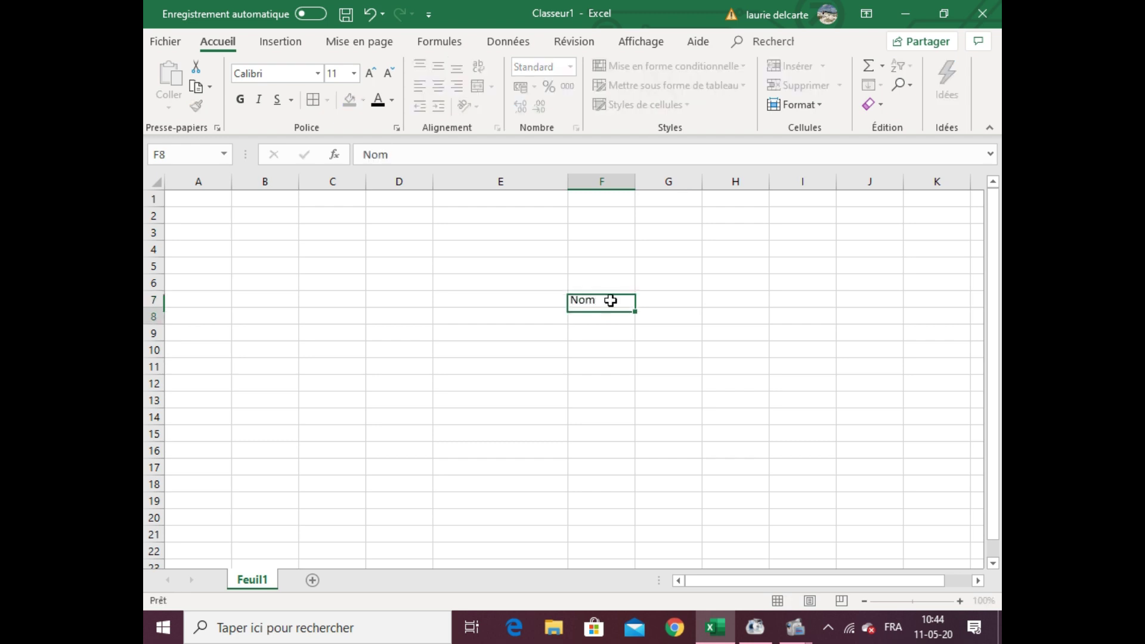
{"action": "key", "text": "Return"}
{"action": "type", "text": "Age"}
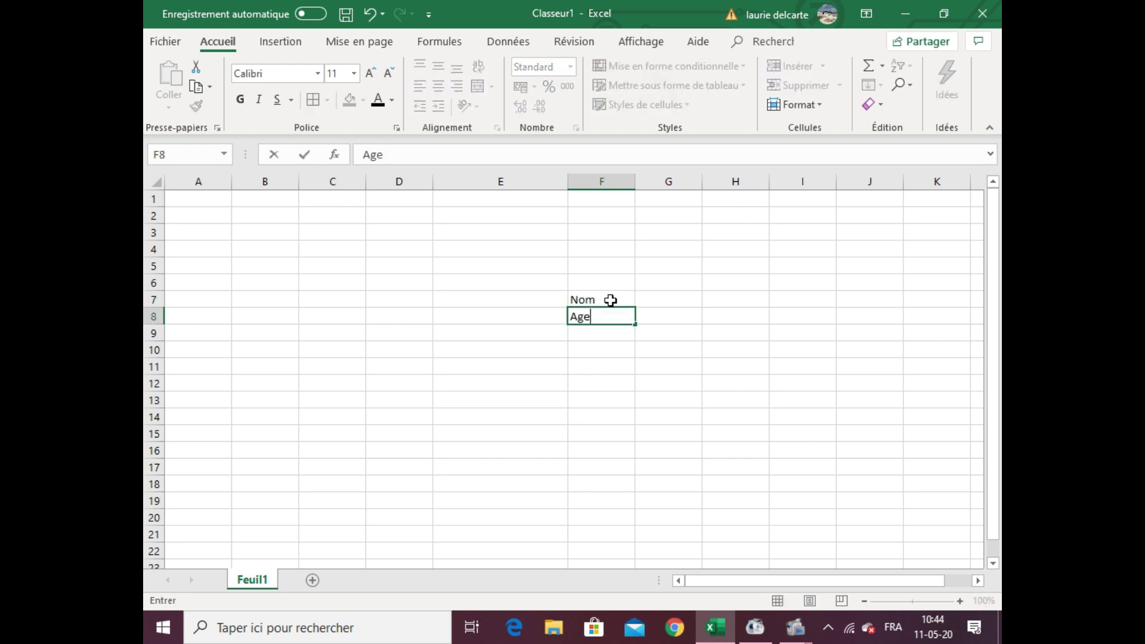
{"action": "key", "text": "Return"}
- Enter the label Genre in cell F9, below Age
{"action": "left_click", "coordinate": [616, 302]}
{"action": "left_click", "coordinate": [609, 333]}
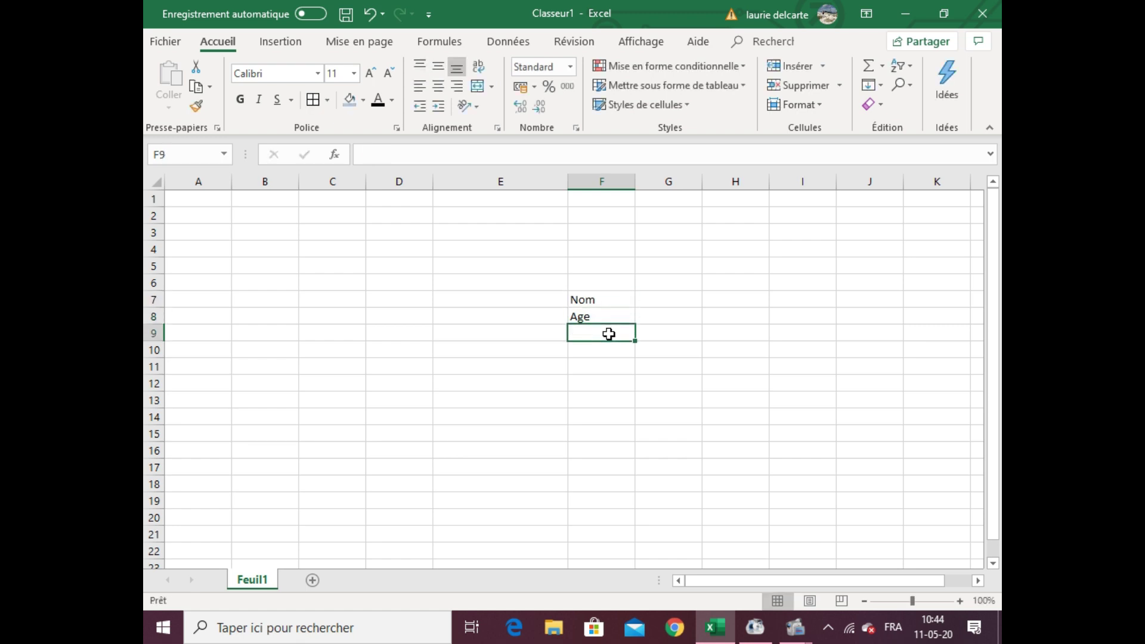
{"action": "type", "text": "Ganre"}
{"action": "key", "text": "BackSpace"}
{"action": "key", "text": "BackSpace"}
{"action": "key", "text": "BackSpace"}
{"action": "key", "text": "BackSpace"}
{"action": "type", "text": "enree"}
{"action": "key", "text": "BackSpace"}
{"action": "left_click", "coordinate": [695, 384]}
- Apply all borders to the range F7:G9 and centre its contents horizontally
{"action": "left_click_drag", "start_coordinate": [600, 299], "coordinate": [648, 329]}
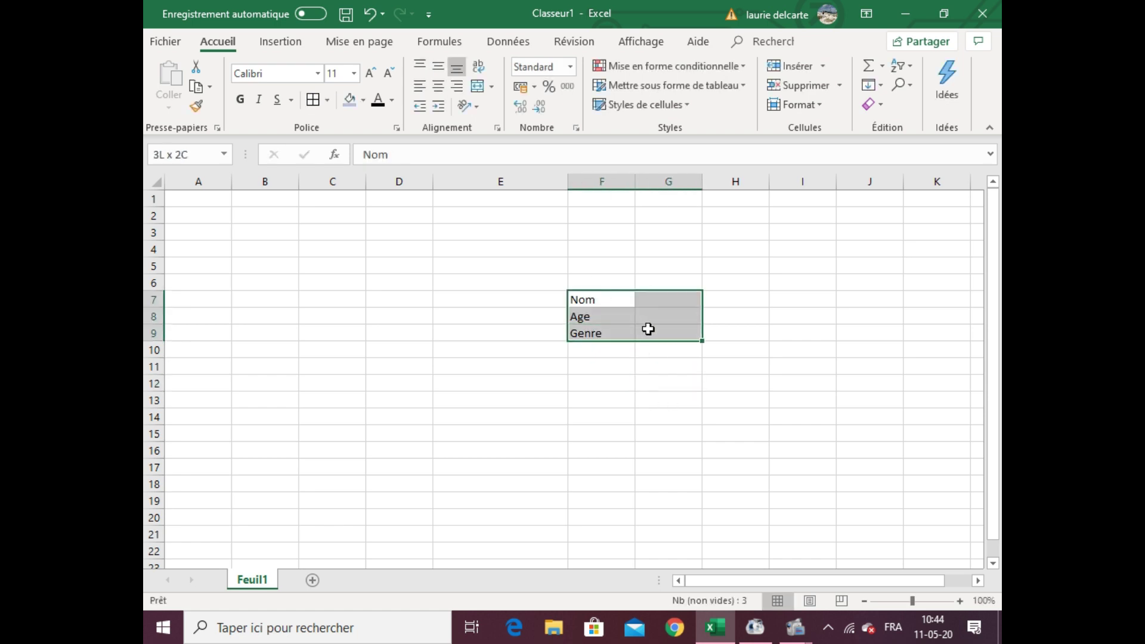
{"action": "left_click", "coordinate": [313, 99]}
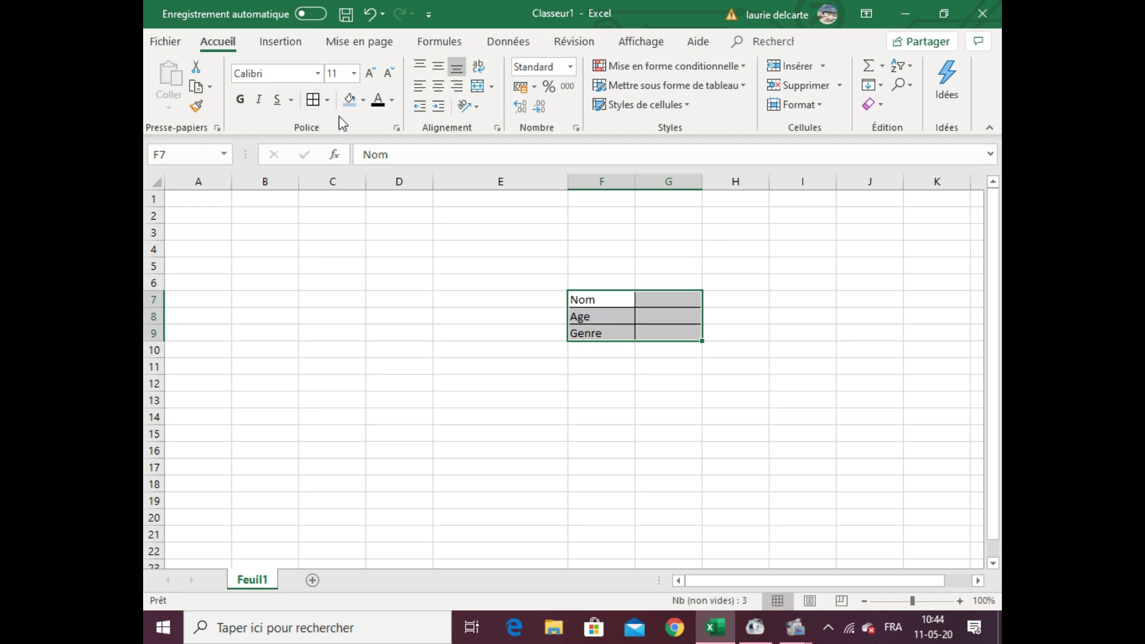
{"action": "left_click", "coordinate": [440, 89]}
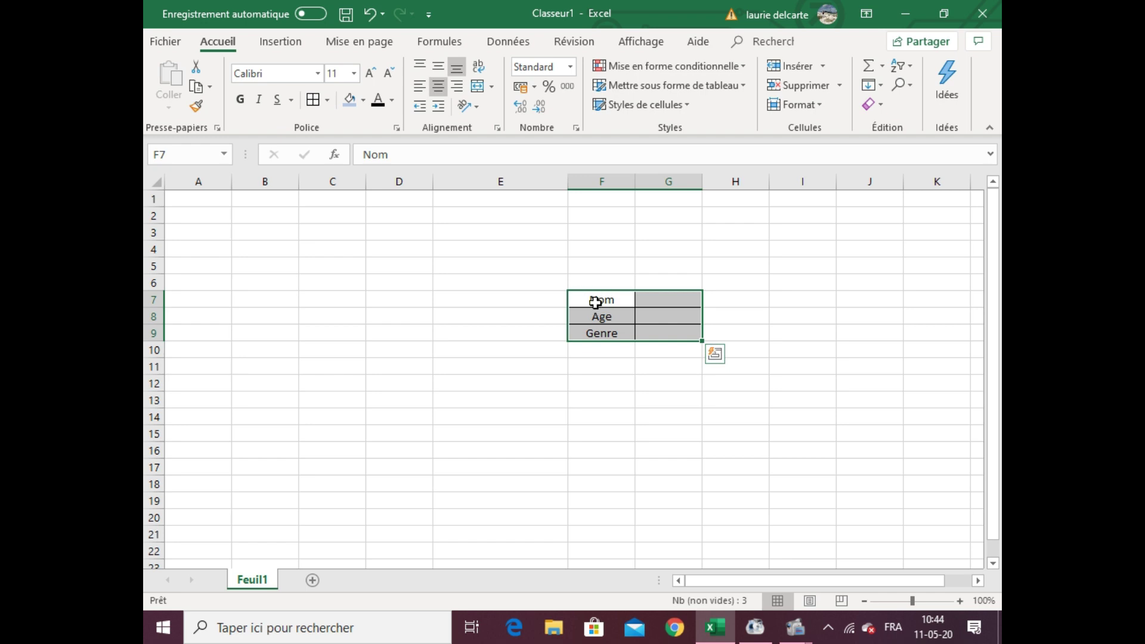
- Format the labels in F7:F9 with bold text, a light blue fill and a font one size larger
{"action": "left_click_drag", "start_coordinate": [595, 302], "coordinate": [593, 332]}
{"action": "left_click", "coordinate": [241, 105]}
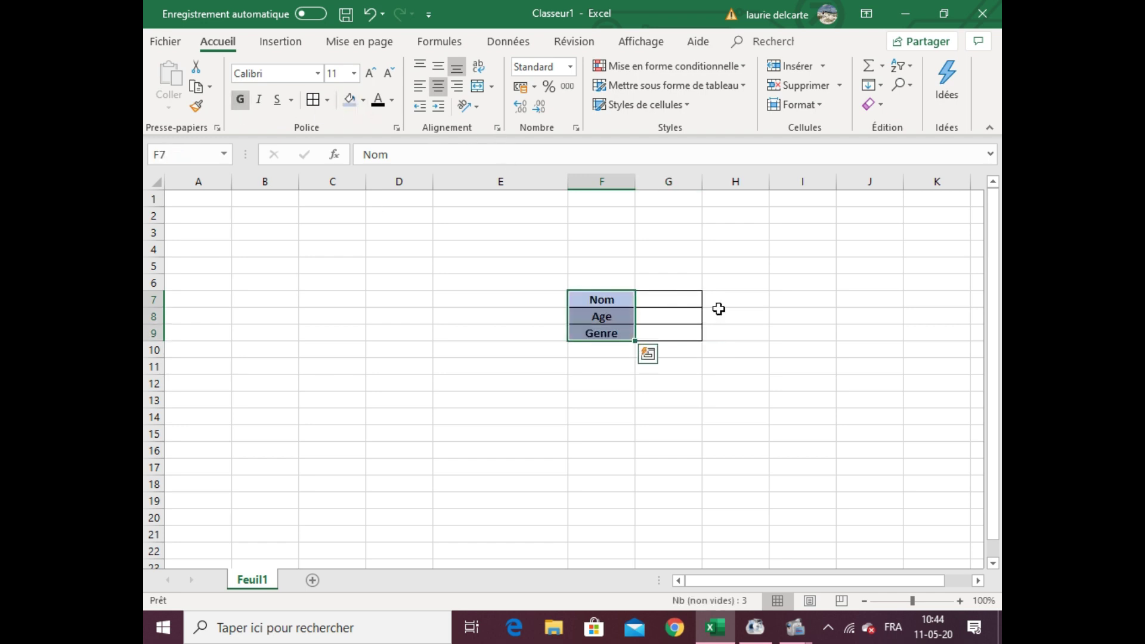
{"action": "left_click", "coordinate": [371, 74]}
{"action": "left_click", "coordinate": [978, 296]}
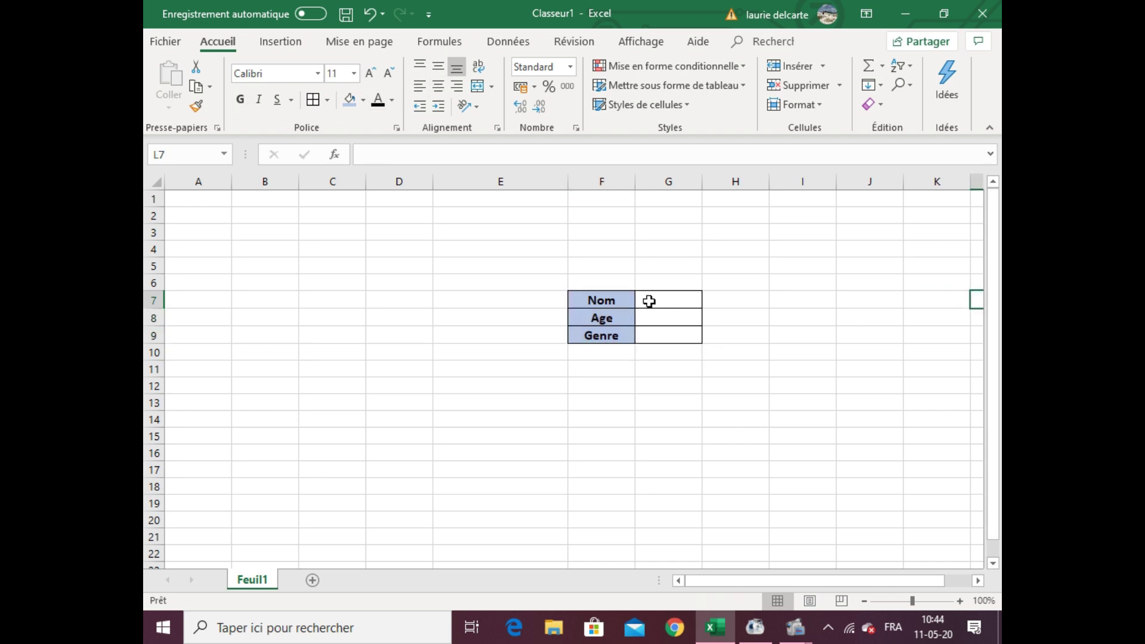
- Widen column G to roughly one and a half times its width to make room for the answers
{"action": "left_click", "coordinate": [649, 301]}
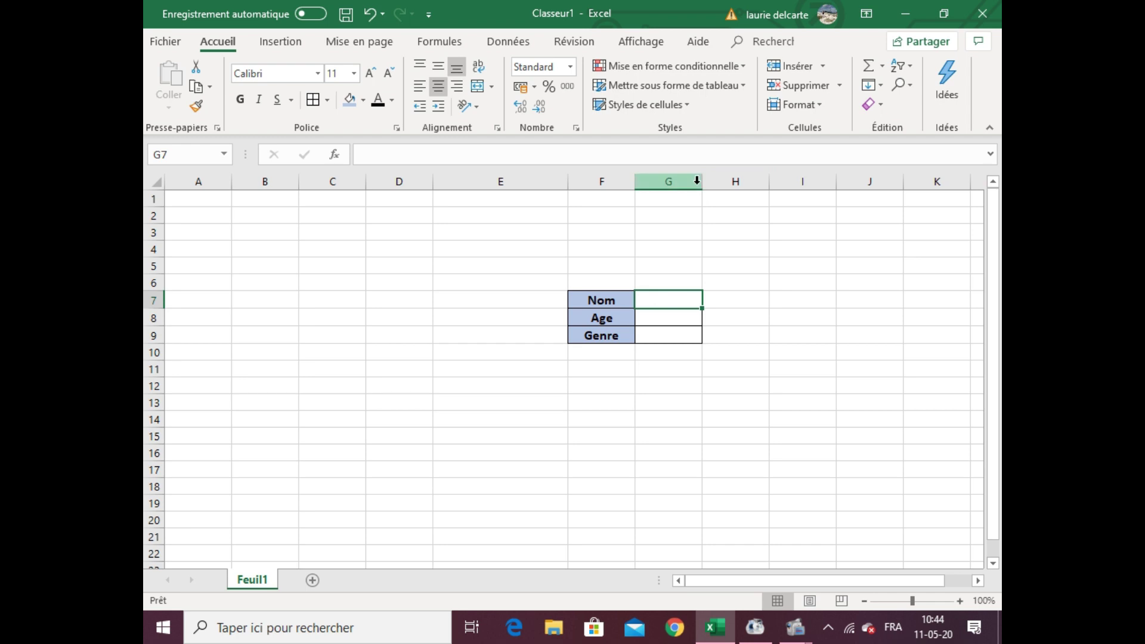
{"action": "left_click_drag", "start_coordinate": [702, 182], "coordinate": [741, 184]}
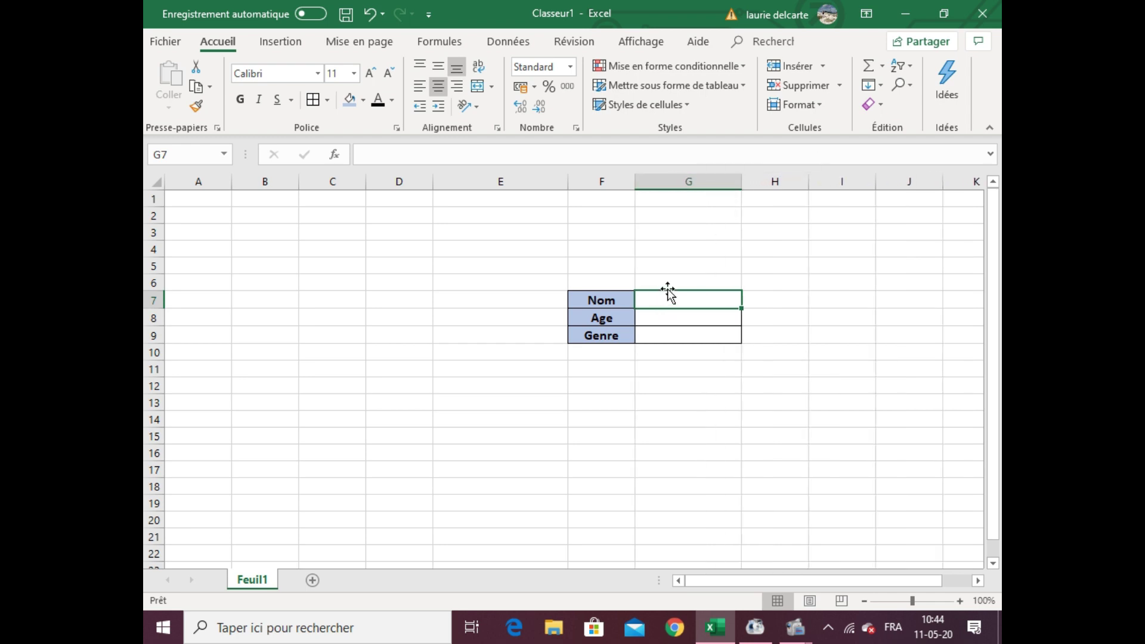
- Enter the sample answers 123456 for Nom, Pomme for Age and Je ne sais pas encore for Genre in G7:G9
{"action": "type", "text": "123456"}
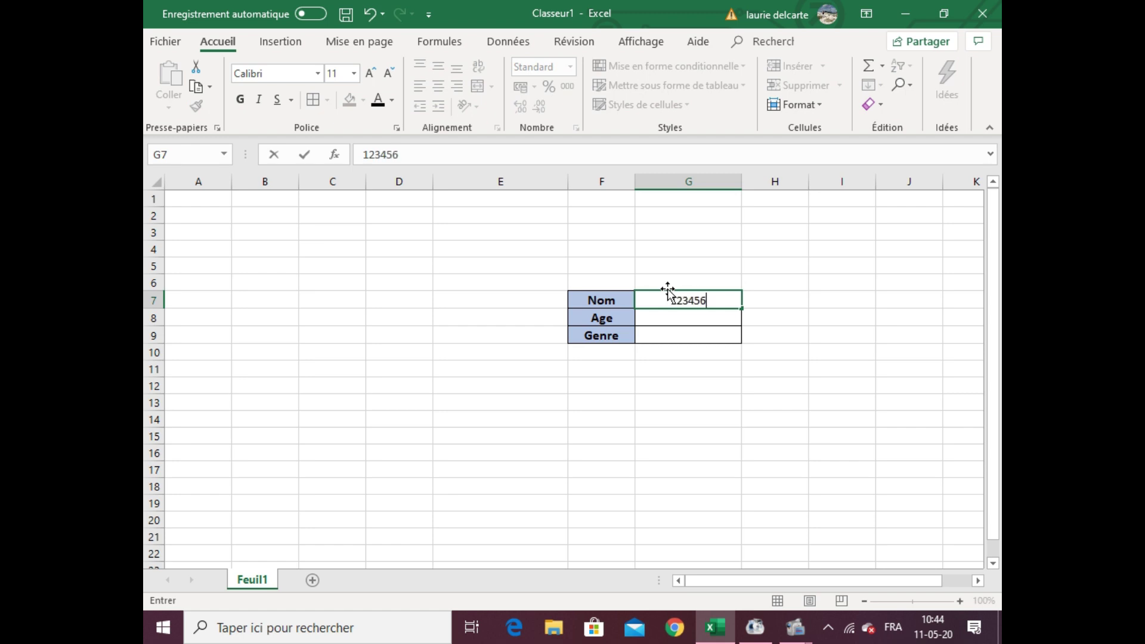
{"action": "key", "text": "Return"}
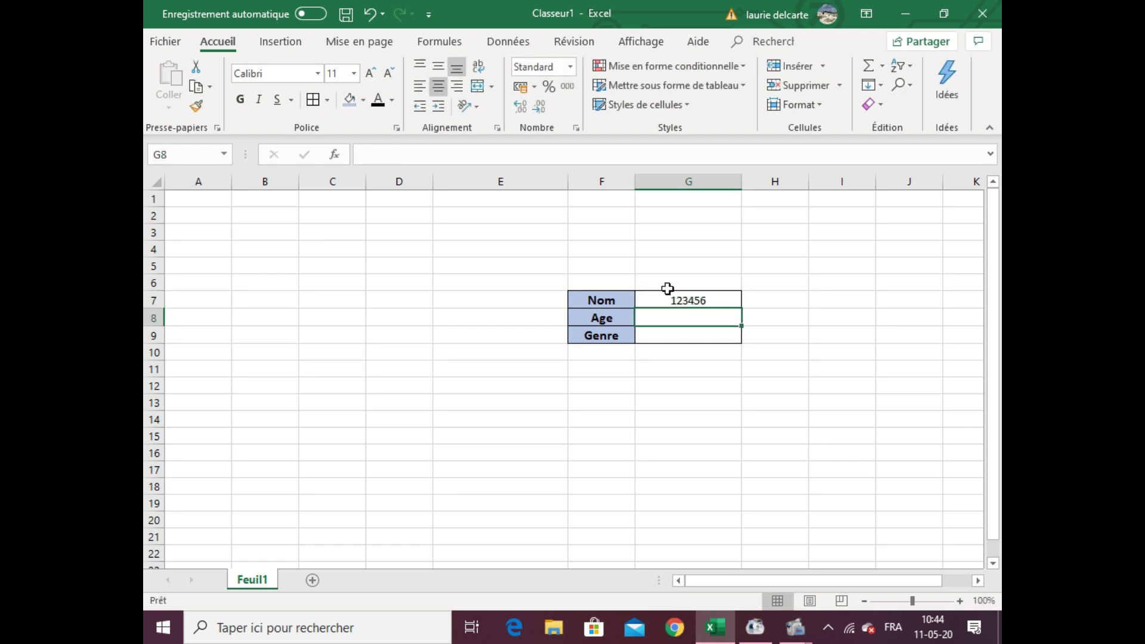
{"action": "type", "text": "Pomme"}
{"action": "key", "text": "Return"}
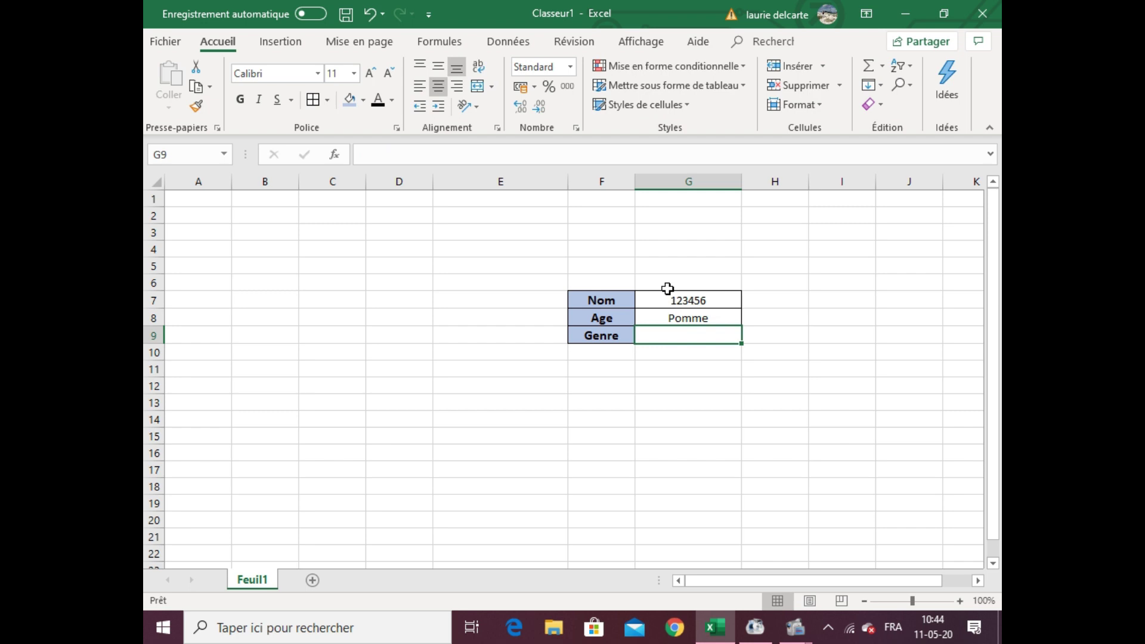
{"action": "type", "text": "Je ne "}
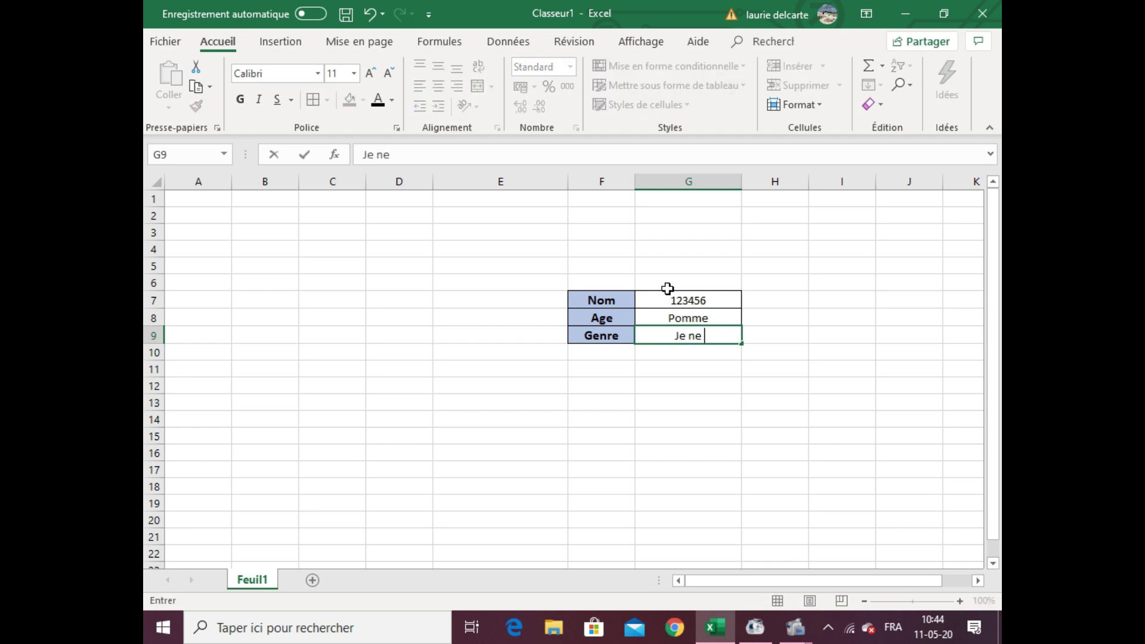
{"action": "type", "text": "sais pas encore"}
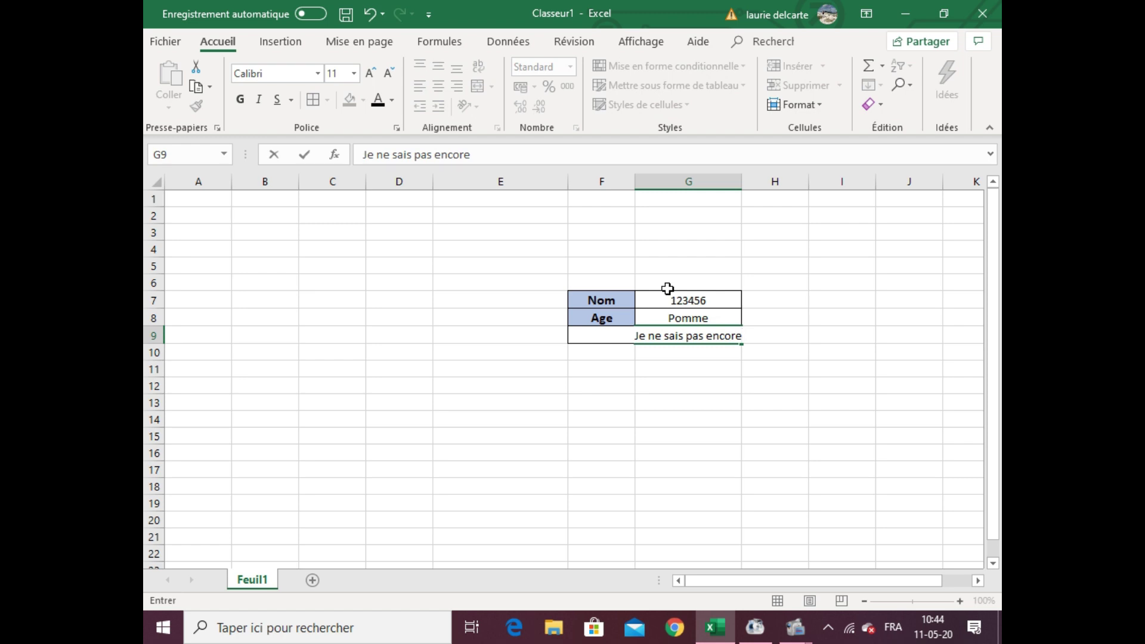
{"action": "key", "text": "Return"}
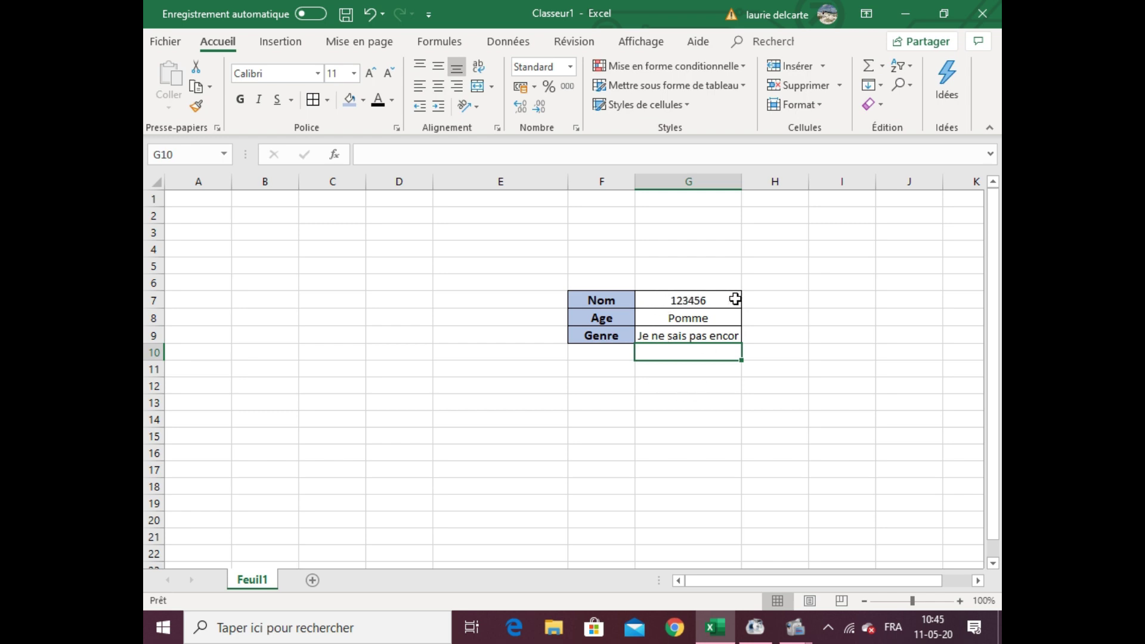
- Clear the three sample answers from cells G7, G8 and G9
{"action": "left_click", "coordinate": [685, 301]}
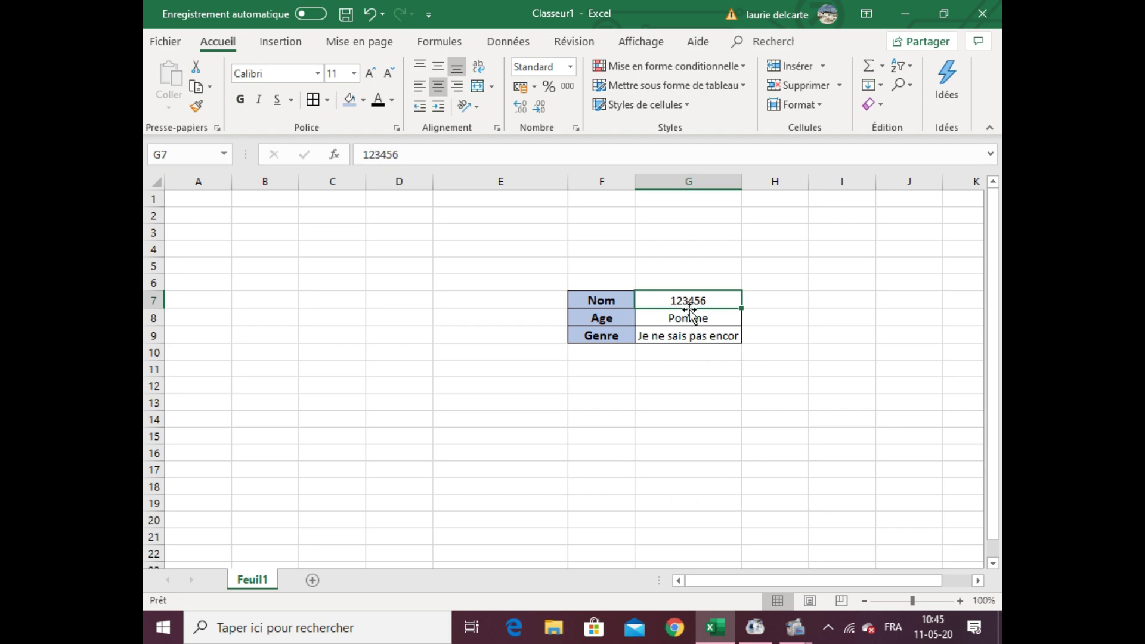
{"action": "key", "text": "Delete"}
{"action": "left_click", "coordinate": [677, 320]}
{"action": "key", "text": "Delete"}
{"action": "left_click", "coordinate": [671, 335]}
{"action": "key", "text": "Delete"}
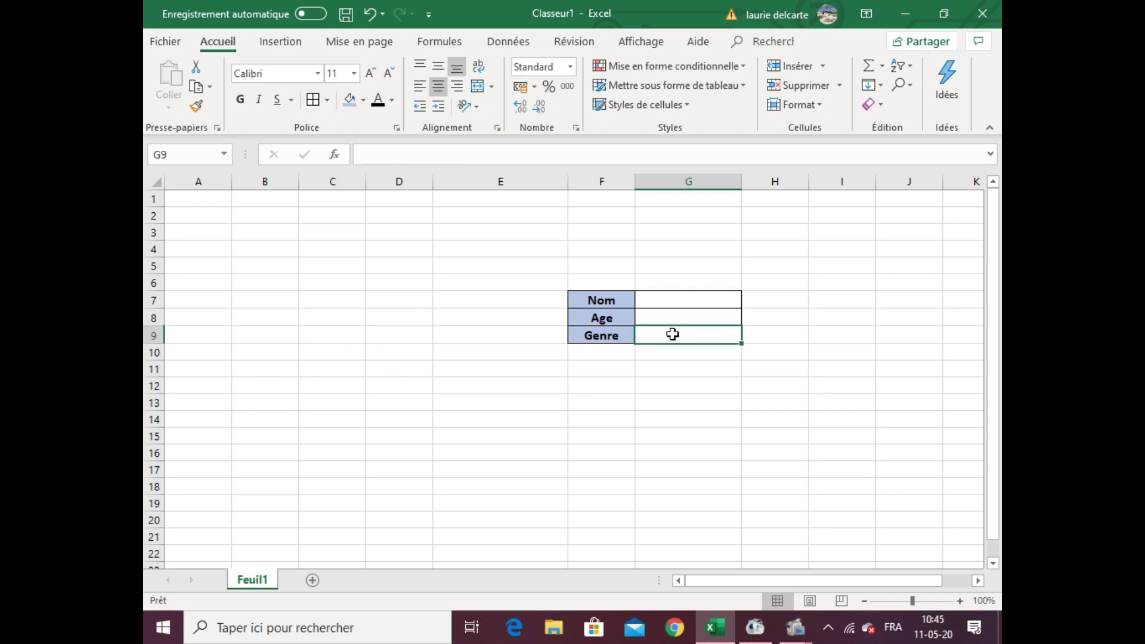
- Open the data validation settings for the Nom answer cell G7 and move the dialog clear of the table
{"action": "left_click", "coordinate": [662, 300]}
{"action": "left_click_drag", "start_coordinate": [661, 300], "coordinate": [676, 339]}
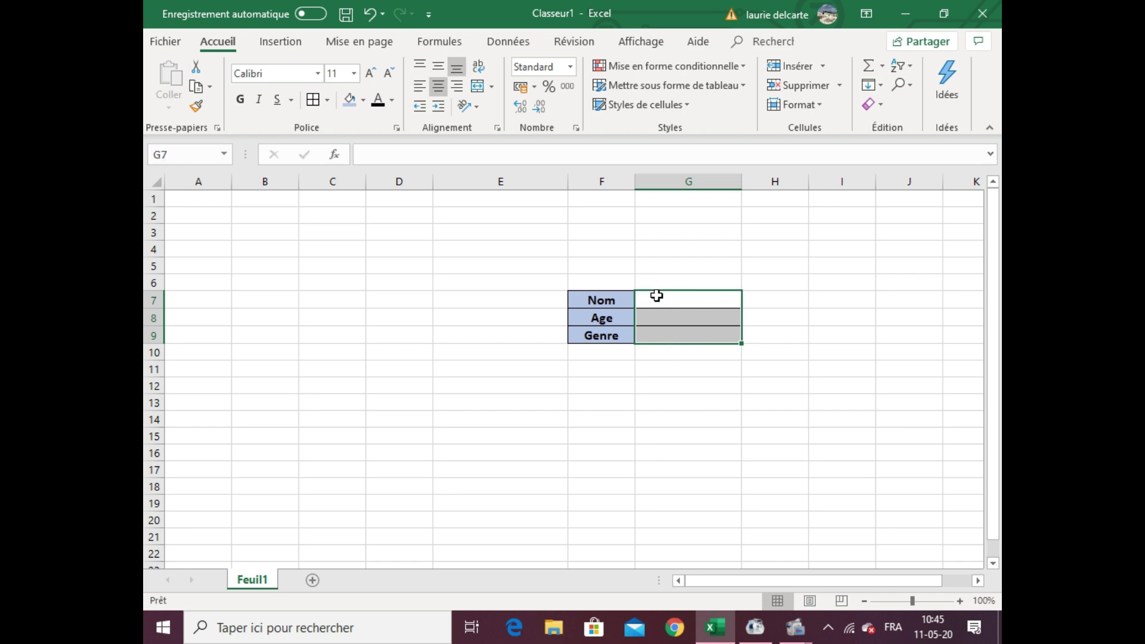
{"action": "left_click", "coordinate": [657, 296]}
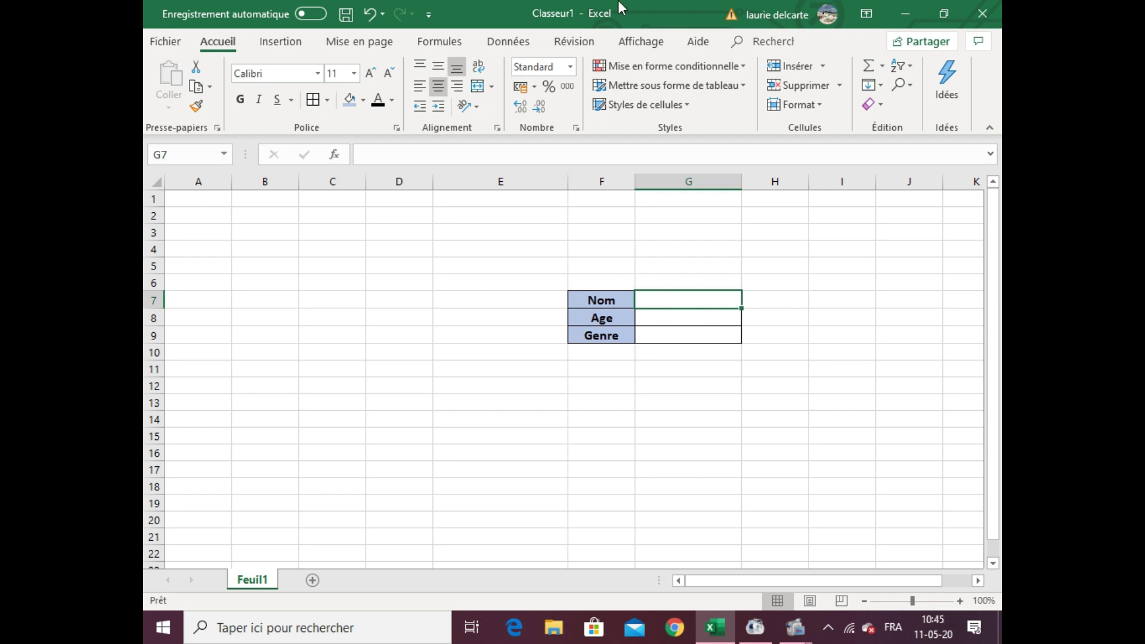
{"action": "left_click", "coordinate": [508, 44]}
{"action": "left_click", "coordinate": [771, 111]}
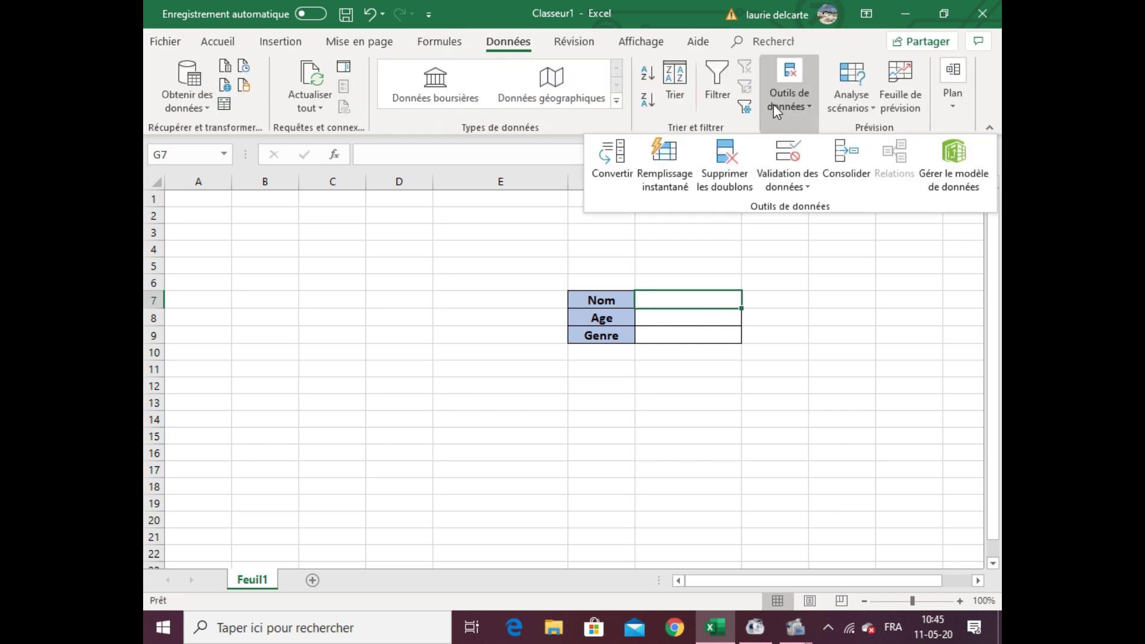
{"action": "left_click", "coordinate": [788, 155]}
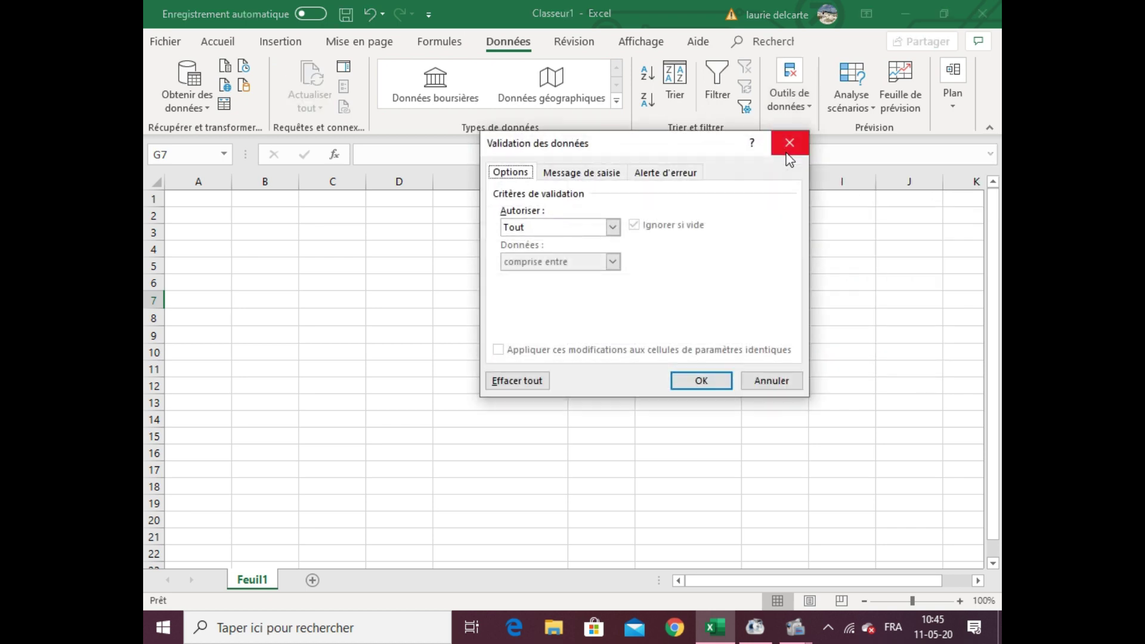
{"action": "left_click_drag", "start_coordinate": [671, 148], "coordinate": [407, 142]}
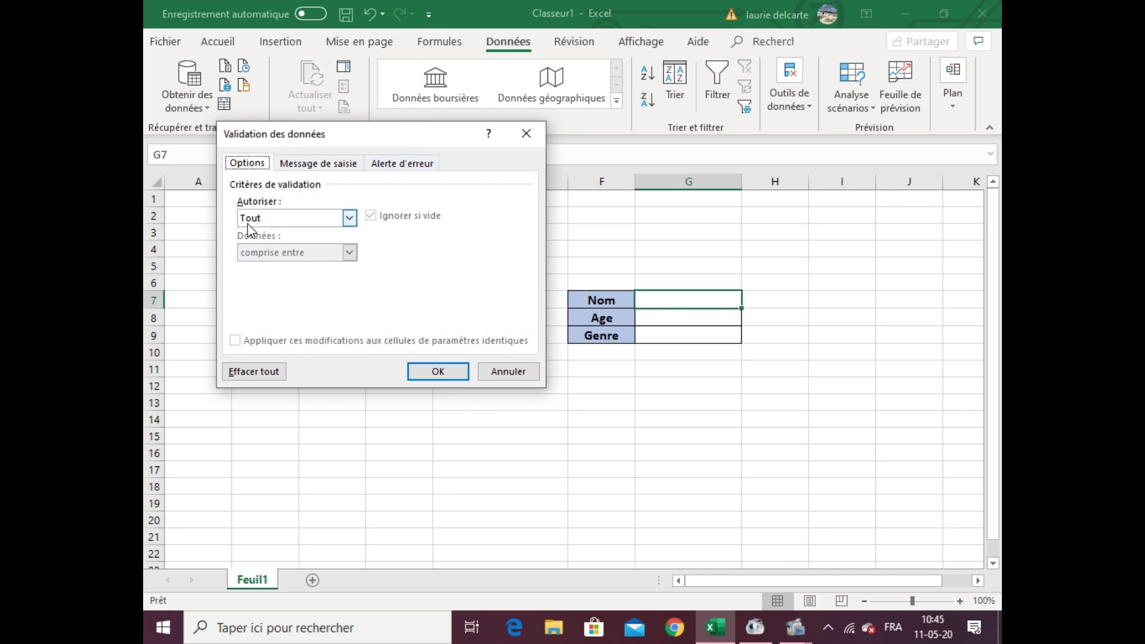
- Examine the input message and error alert settings of the validation rule, and return to the validation criteria
{"action": "left_click", "coordinate": [319, 164]}
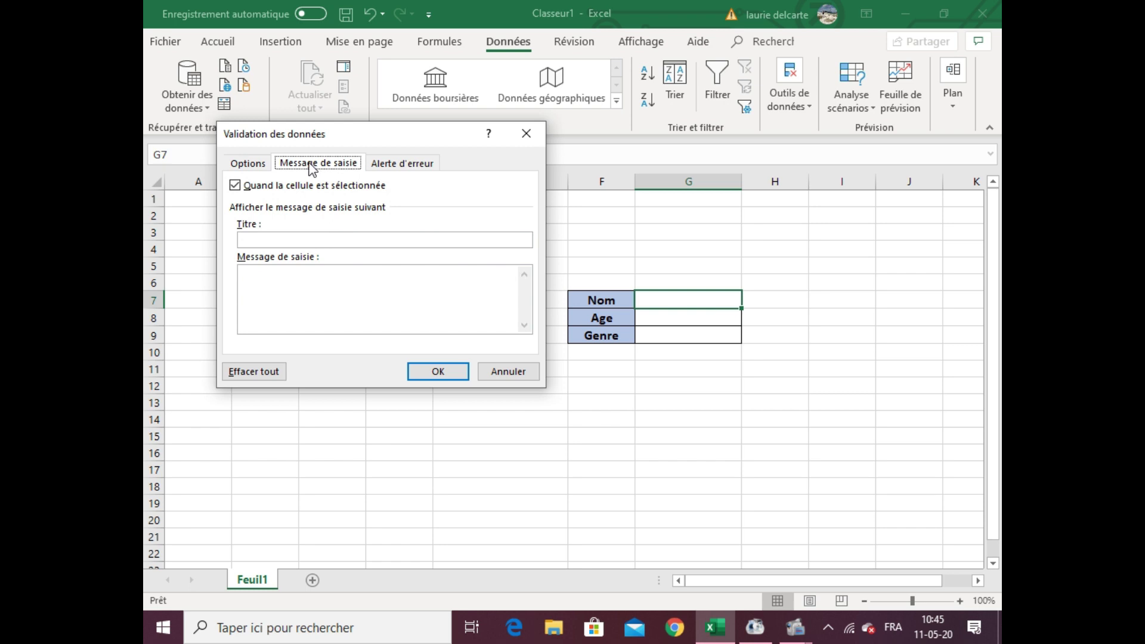
{"action": "left_click", "coordinate": [424, 163]}
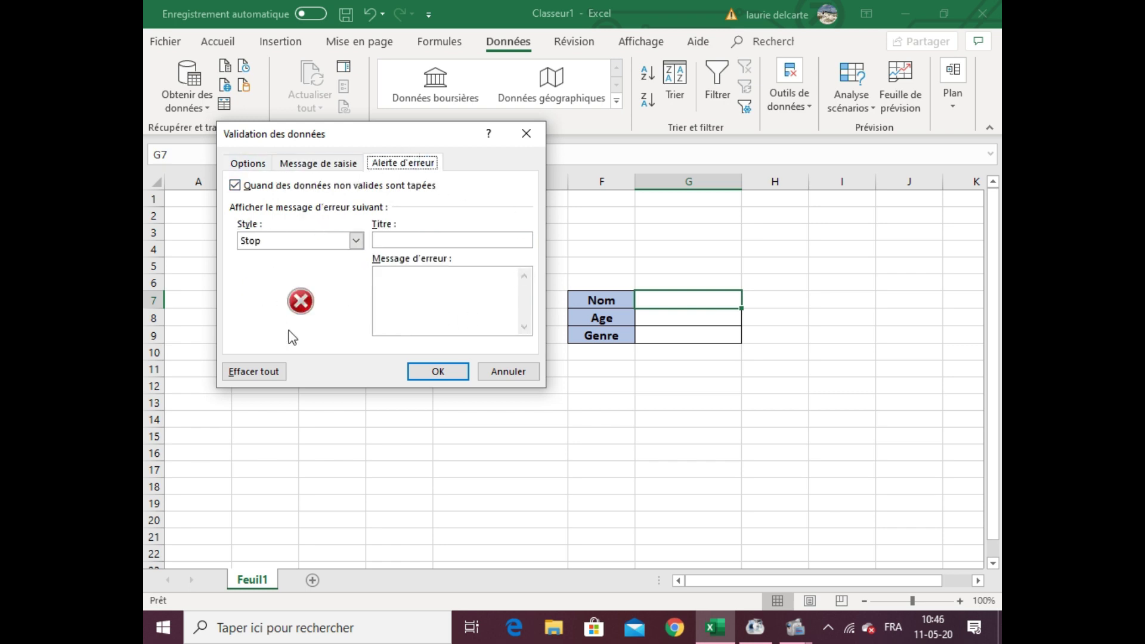
{"action": "left_click", "coordinate": [255, 166]}
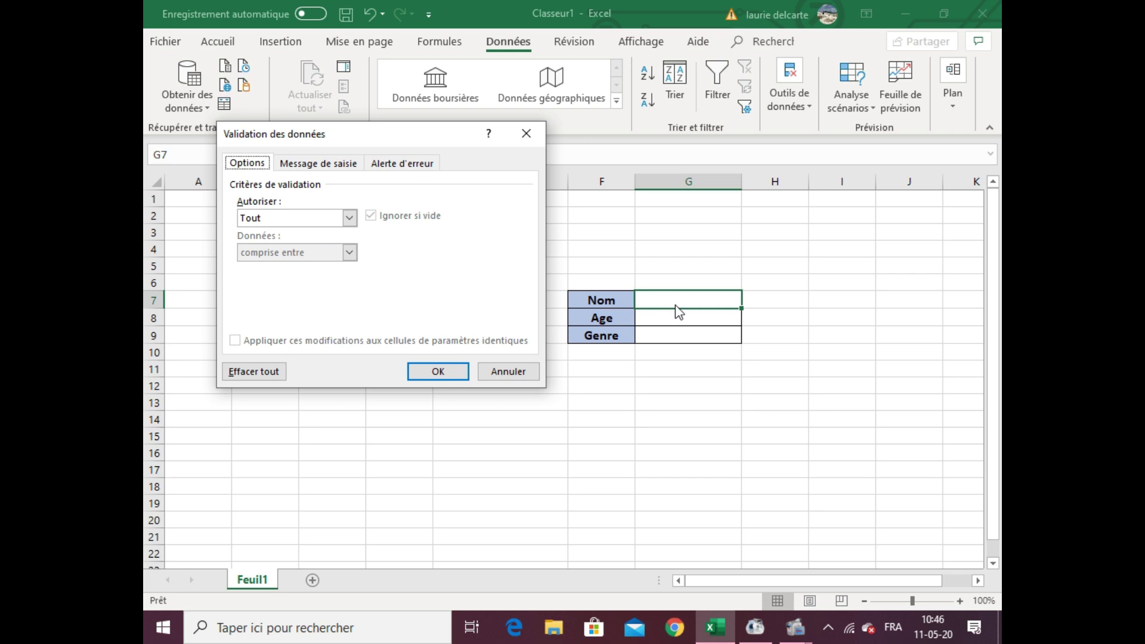
- Restrict cell G7 to a text length (Longueur du texte) less than (inférieure à) a maximum of 5
{"action": "left_click", "coordinate": [351, 218]}
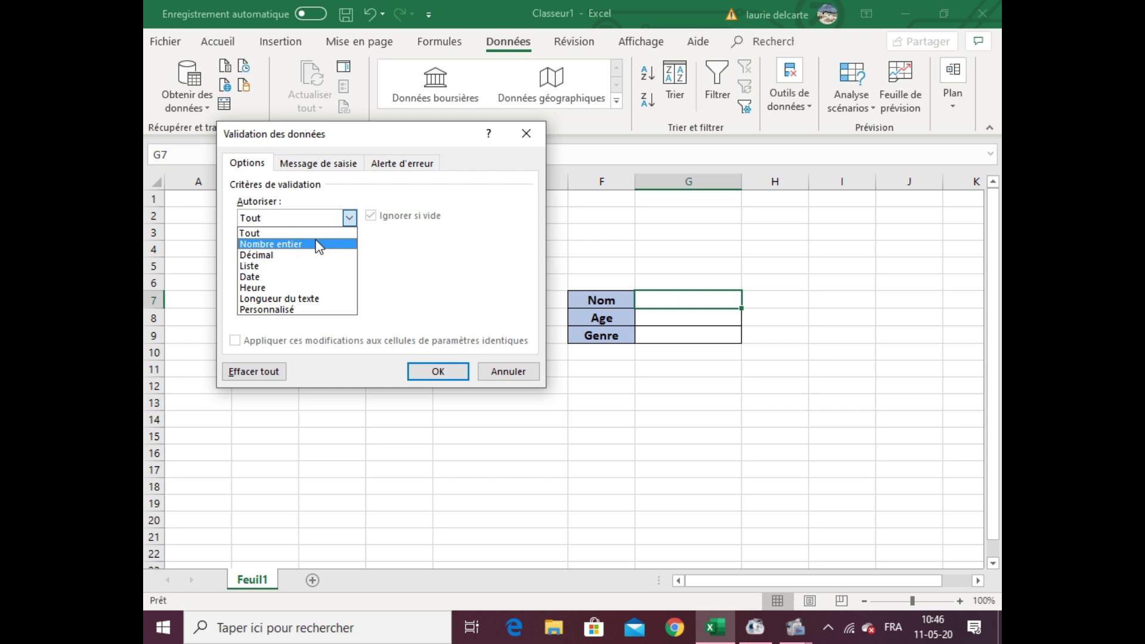
{"action": "left_click", "coordinate": [262, 300]}
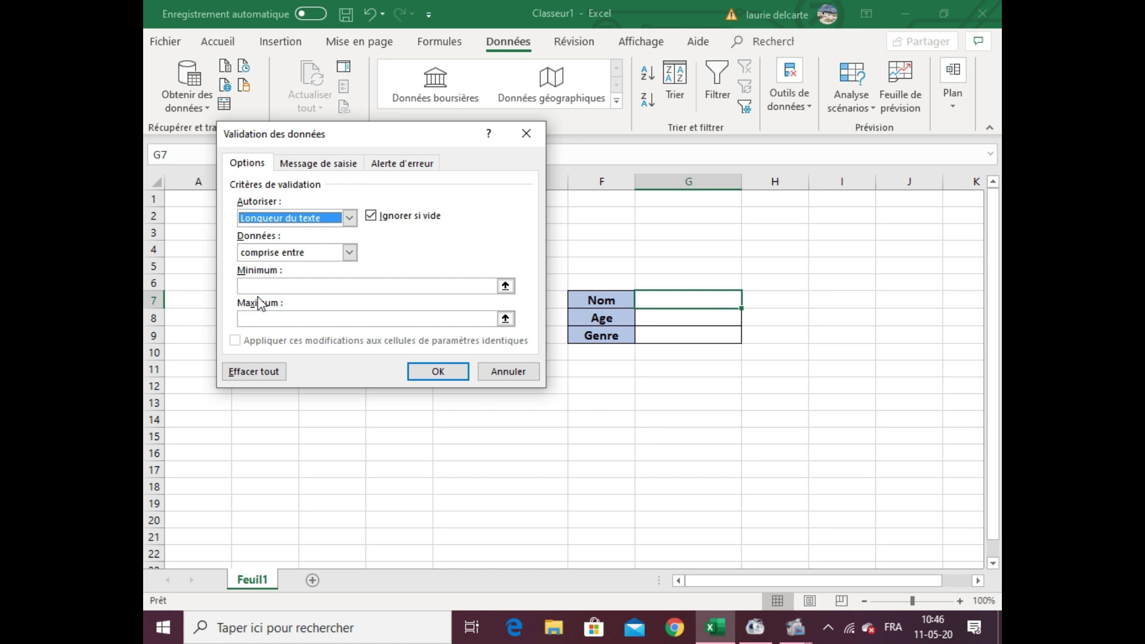
{"action": "left_click", "coordinate": [351, 253]}
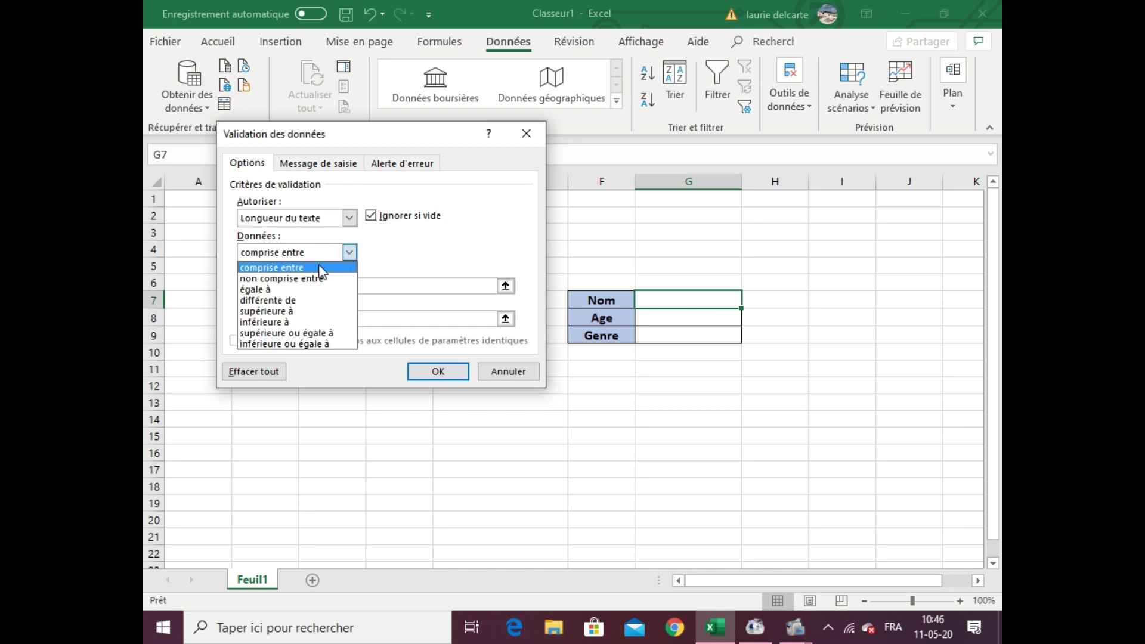
{"action": "left_click", "coordinate": [301, 322]}
{"action": "left_click", "coordinate": [272, 285]}
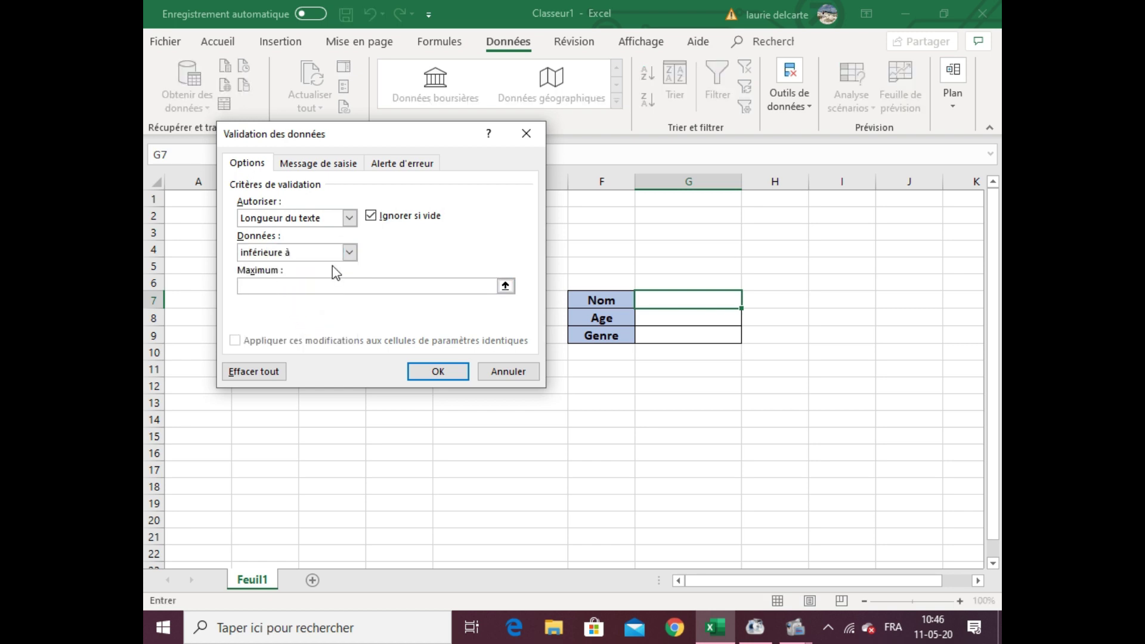
{"action": "type", "text": "5"}
{"action": "left_click", "coordinate": [438, 370]}
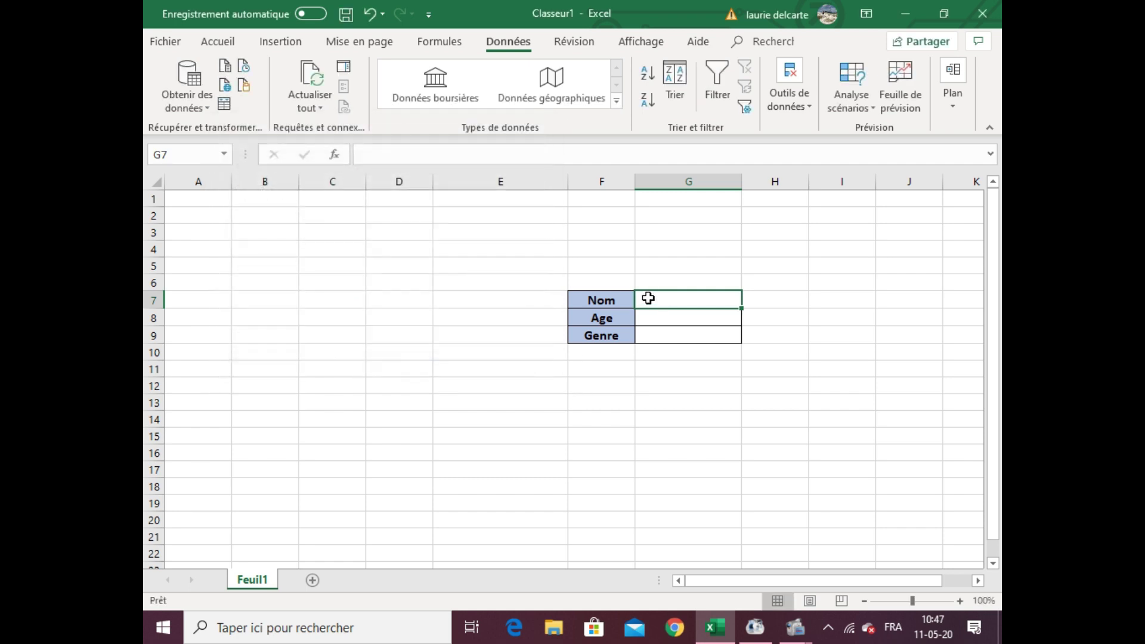
- Test the text length rule by entering "moi" in the Nom answer cell G7, and reselect the cell
{"action": "type", "text": "moi"}
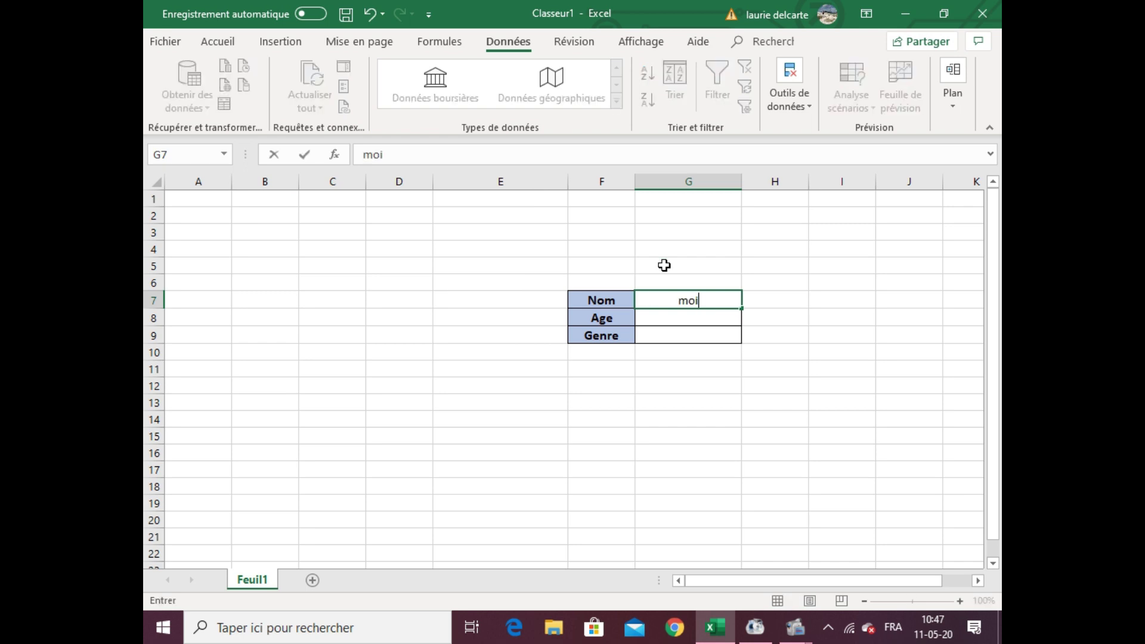
{"action": "key", "text": "Return"}
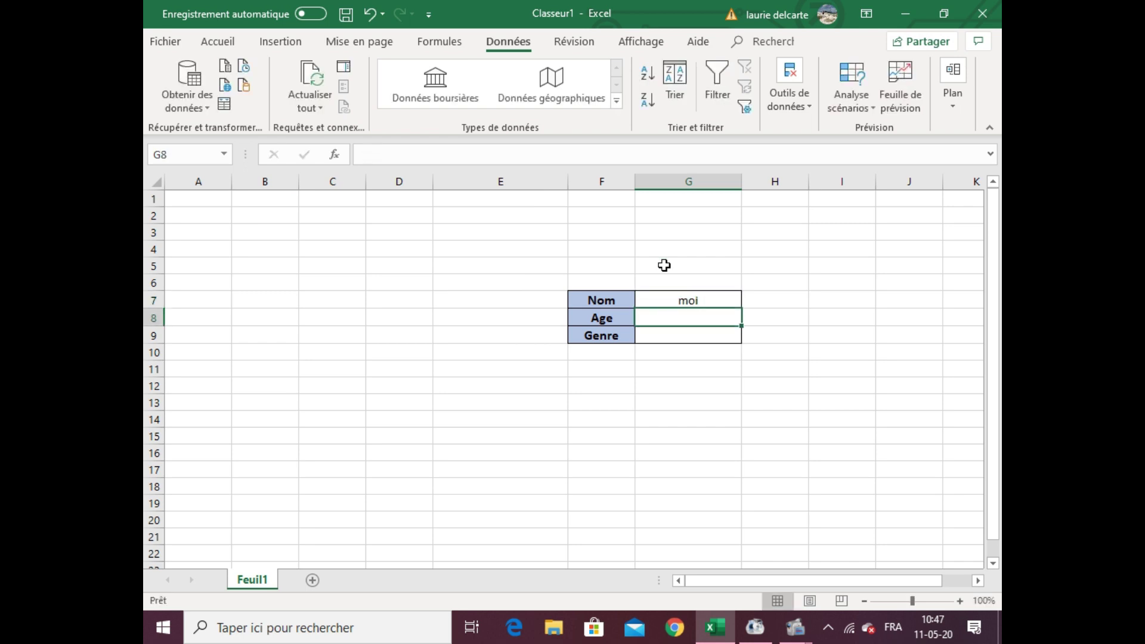
{"action": "key", "text": "Up"}
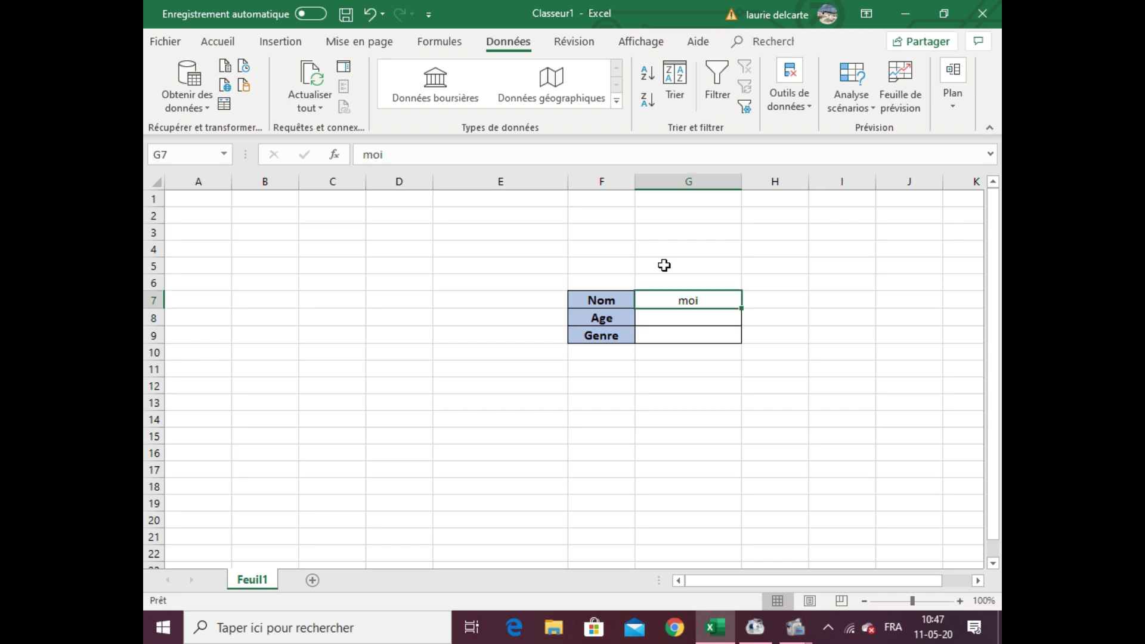
- Try to replace the entry in G7 with "Pommes", and choose to retry (Réessayer) in the validation alert
{"action": "key", "text": "BackSpace"}
{"action": "type", "text": "M"}
{"action": "key", "text": "BackSpace"}
{"action": "type", "text": "Pommes"}
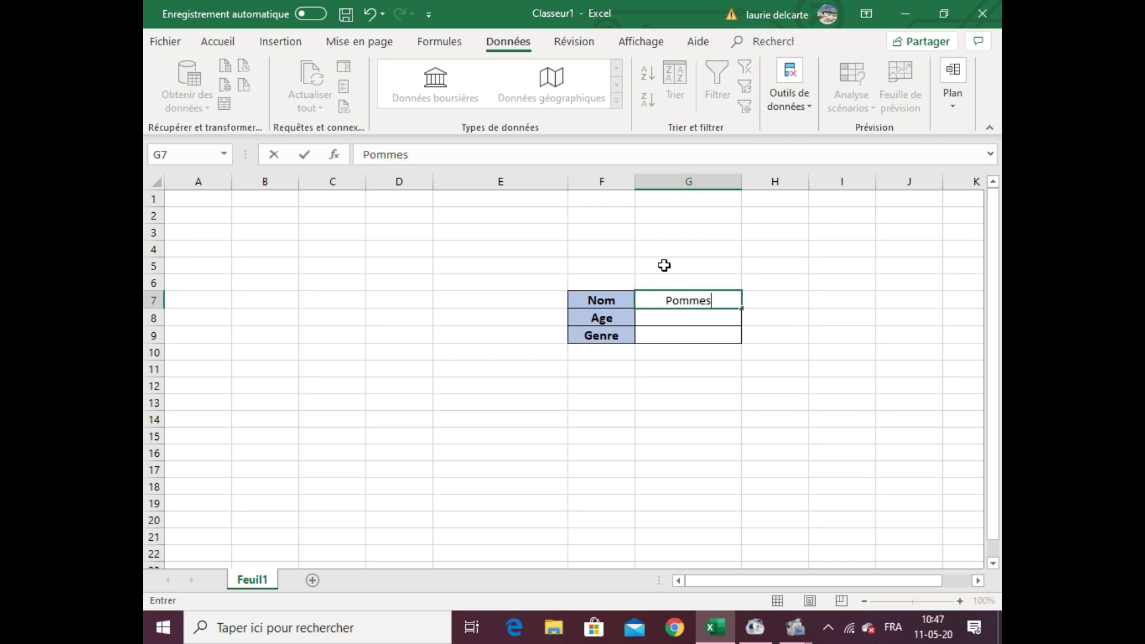
{"action": "key", "text": "Return"}
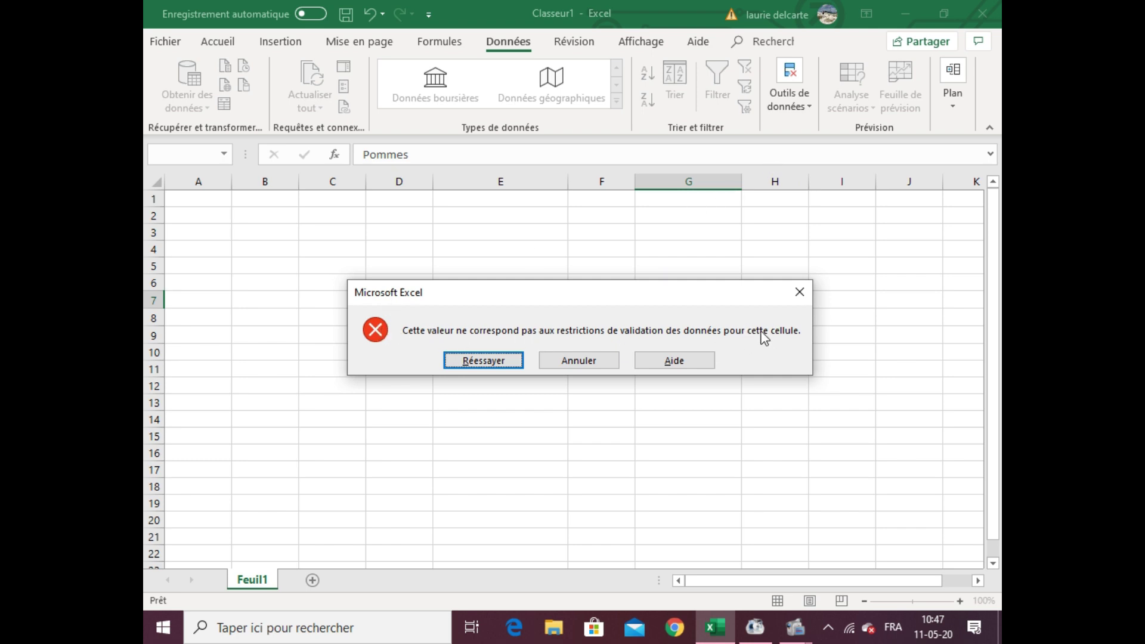
{"action": "left_click", "coordinate": [471, 362]}
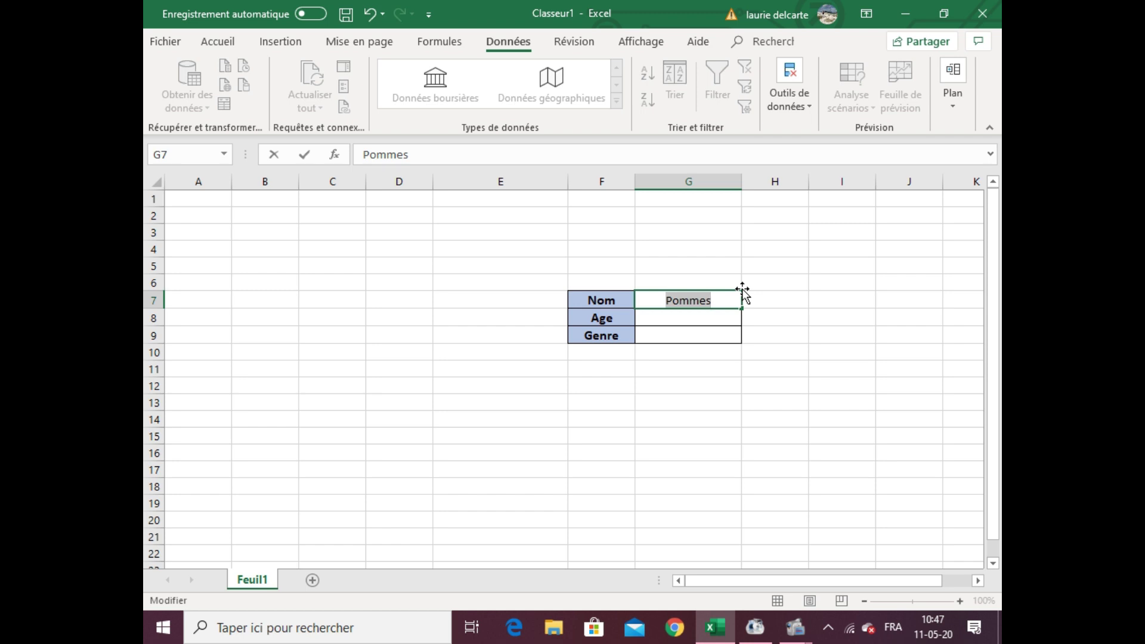
- Try to enter a very long word of repeated letters, starting with "pomm" and ending in "es", in G7, and cancel the entry
{"action": "key", "text": "BackSpace"}
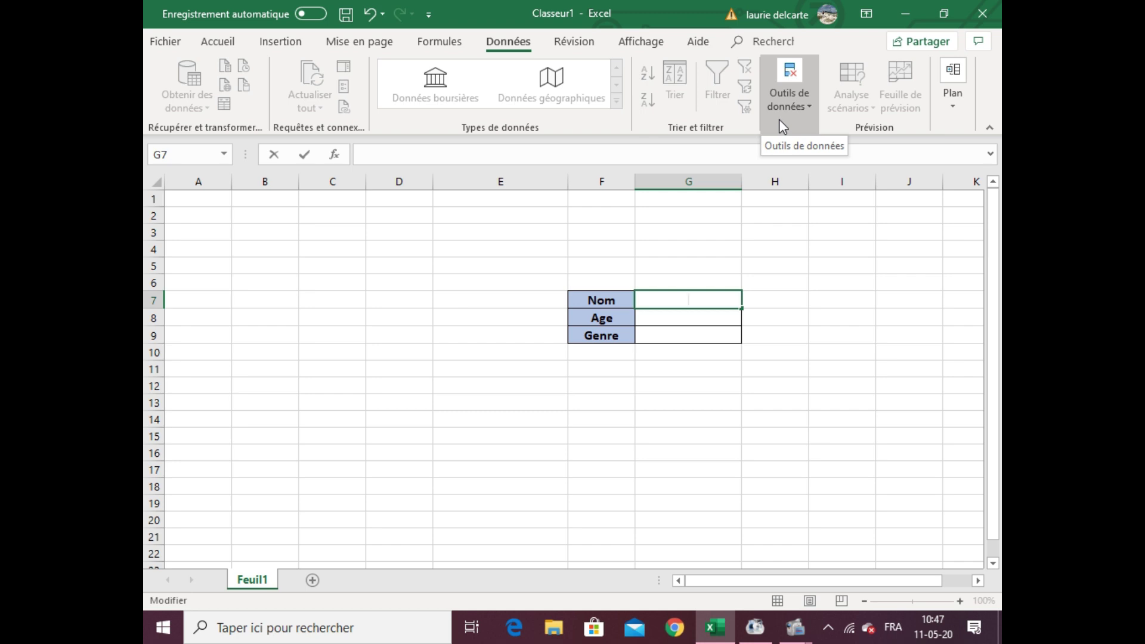
{"action": "type", "text": "pommmmmmmmmmmmaaaaaaaaaaaaaaaaaaaaaaaaa"}
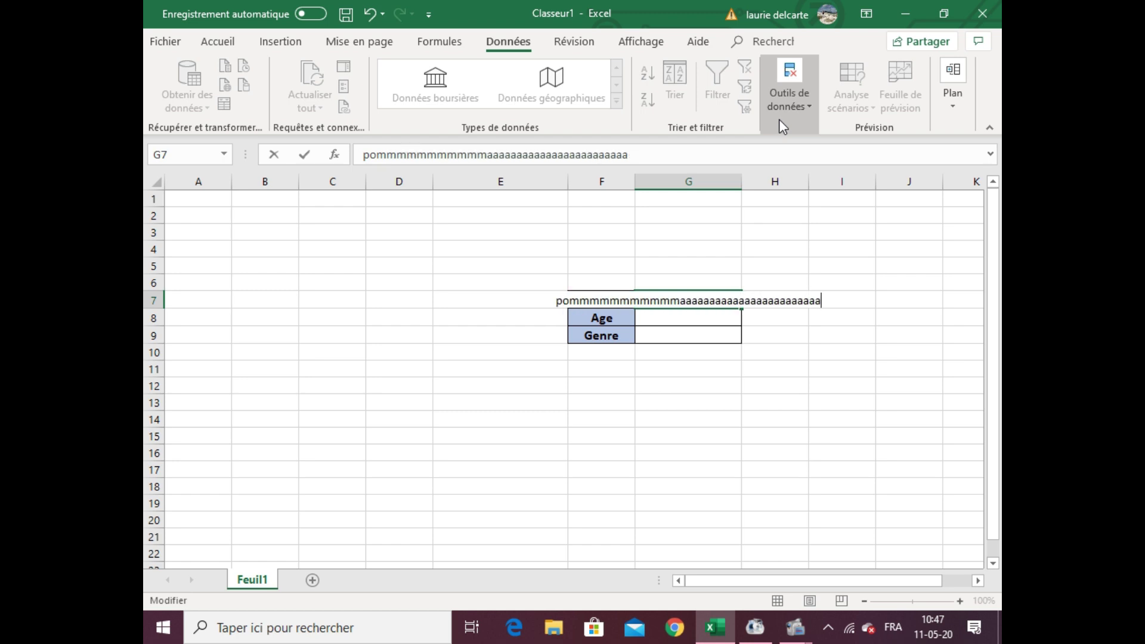
{"action": "type", "text": "de"}
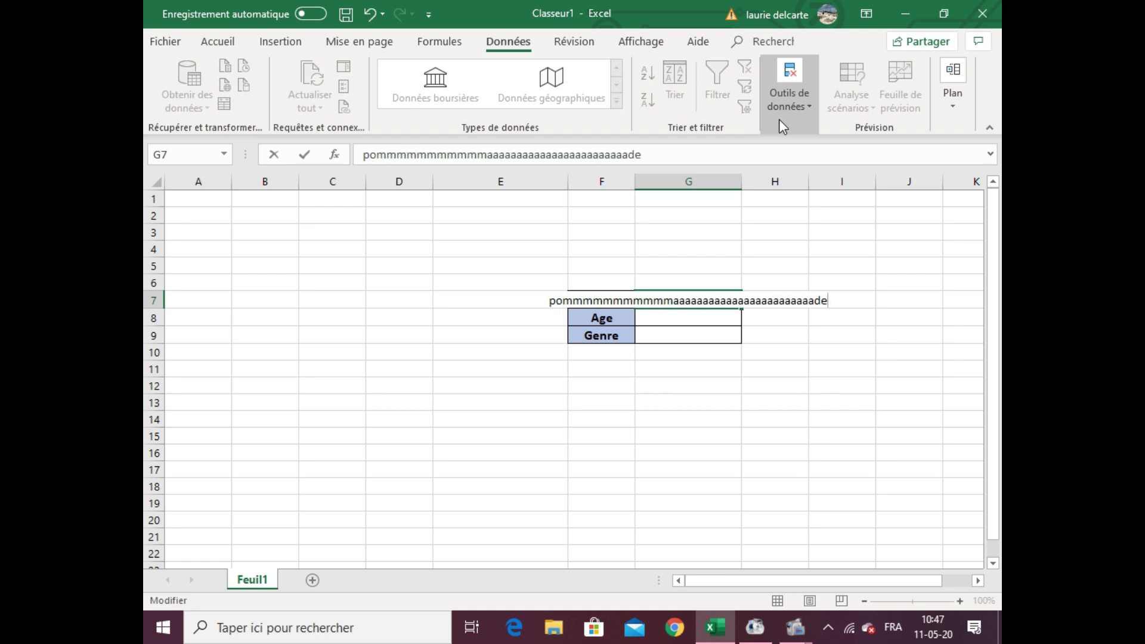
{"action": "type", "text": "eeeeeeeeeeees"}
{"action": "key", "text": "Return"}
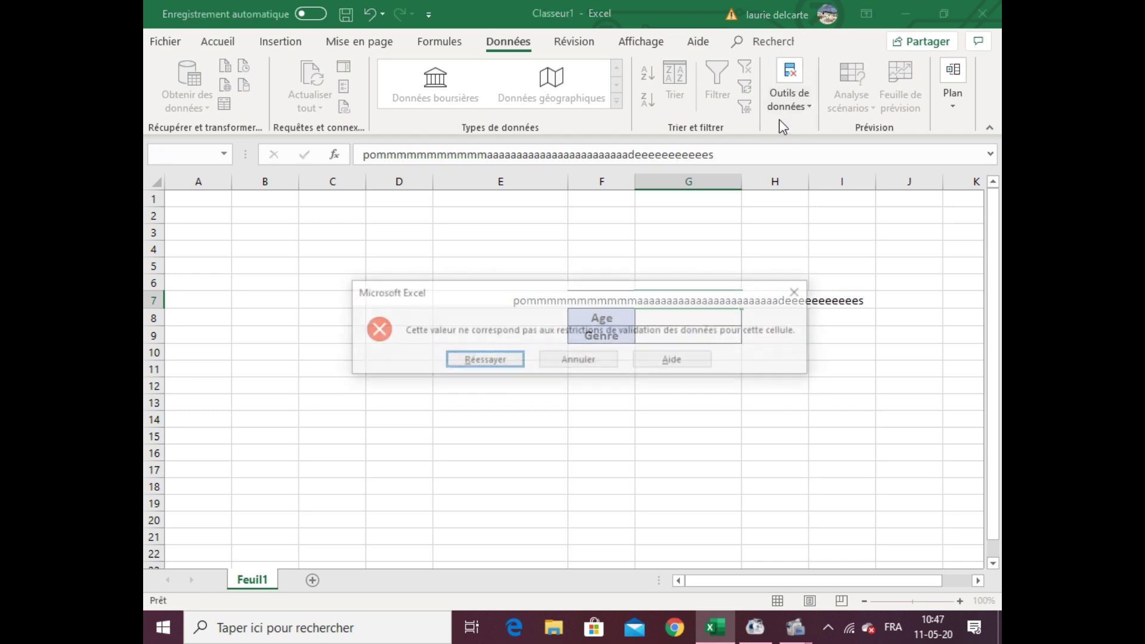
{"action": "key", "text": "Tab"}
{"action": "key", "text": "Return"}
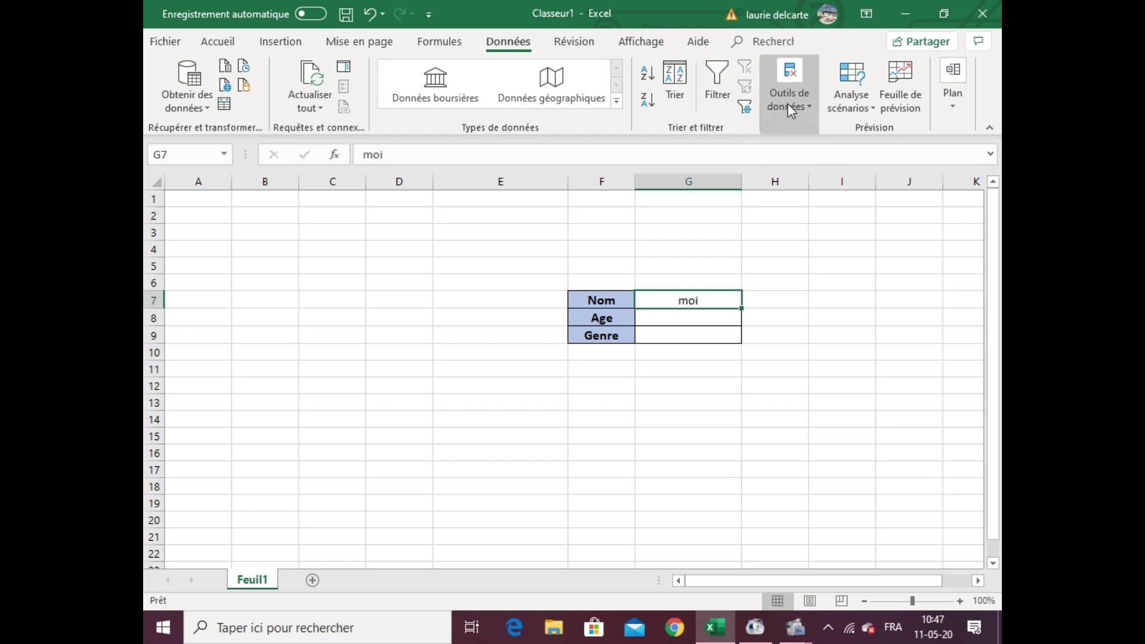
- Replace the text in G7 with the number 123 to test the length rule on digits
{"action": "left_click", "coordinate": [788, 103]}
{"action": "left_click", "coordinate": [704, 301]}
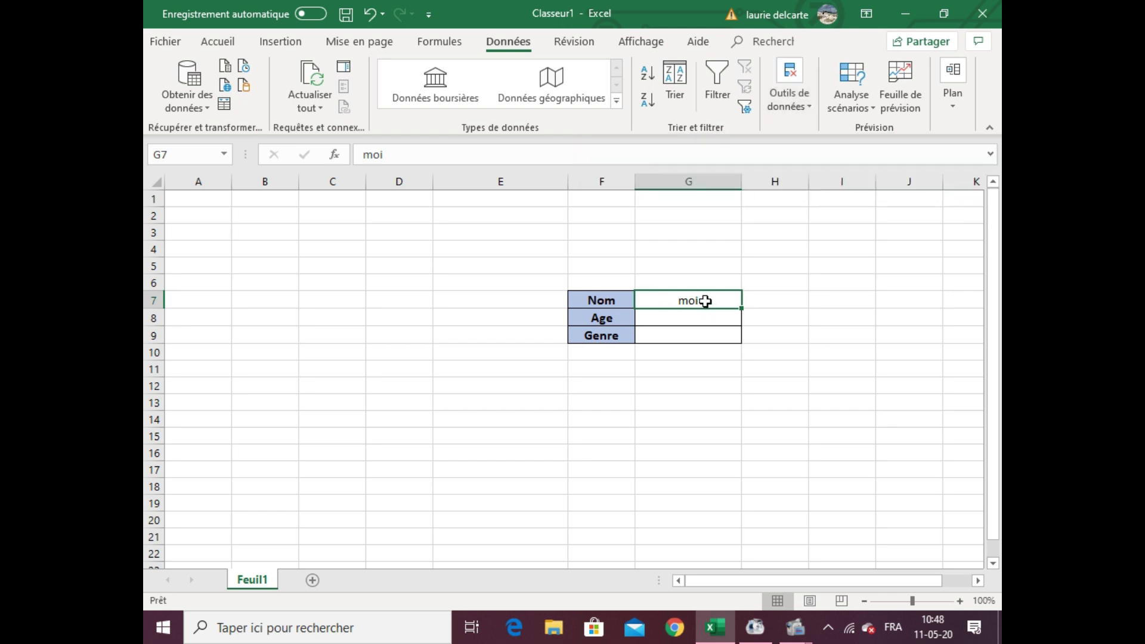
{"action": "key", "text": "BackSpace"}
{"action": "type", "text": "123"}
{"action": "key", "text": "Return"}
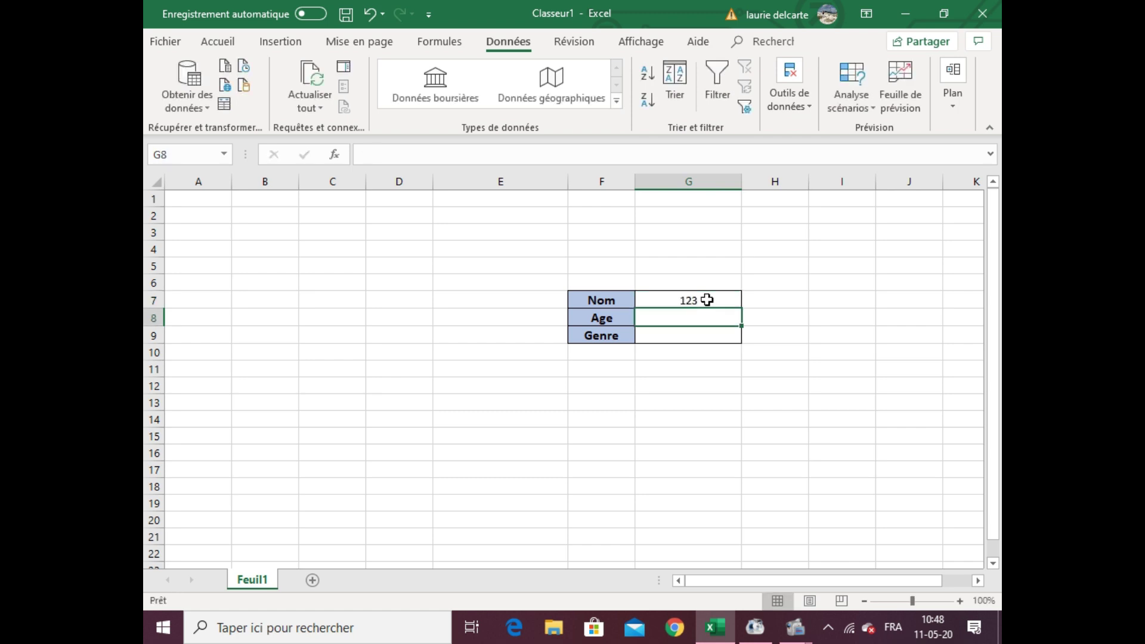
- Clear G7, try to enter 123456 there, and cancel the entry in the validation alert
{"action": "left_click", "coordinate": [707, 300]}
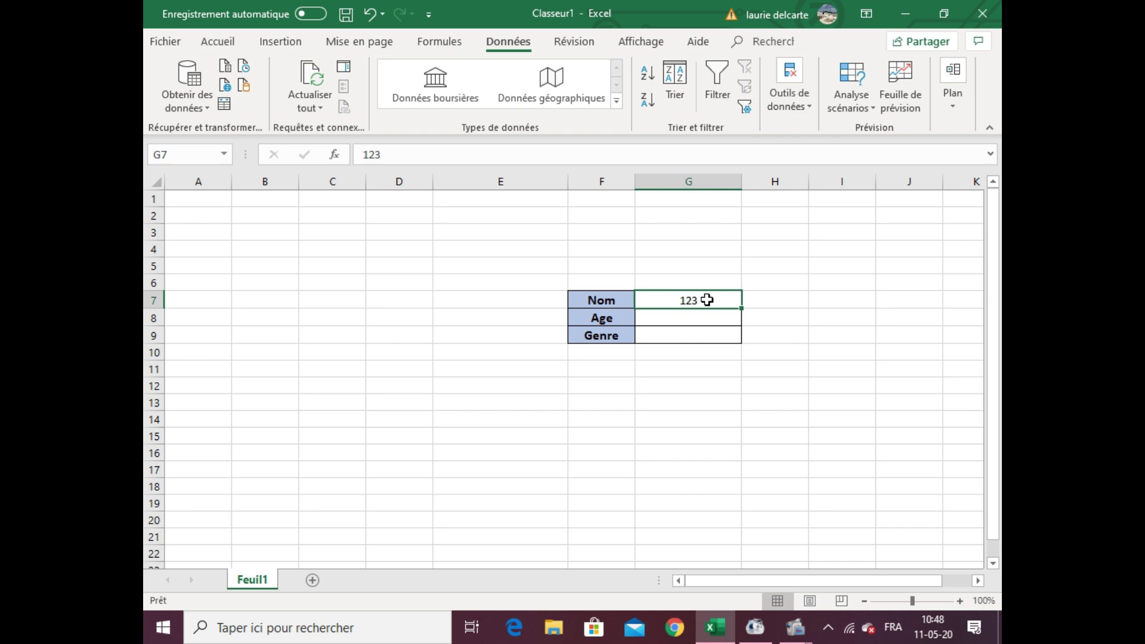
{"action": "key", "text": "Delete"}
{"action": "type", "text": "123456"}
{"action": "key", "text": "Return"}
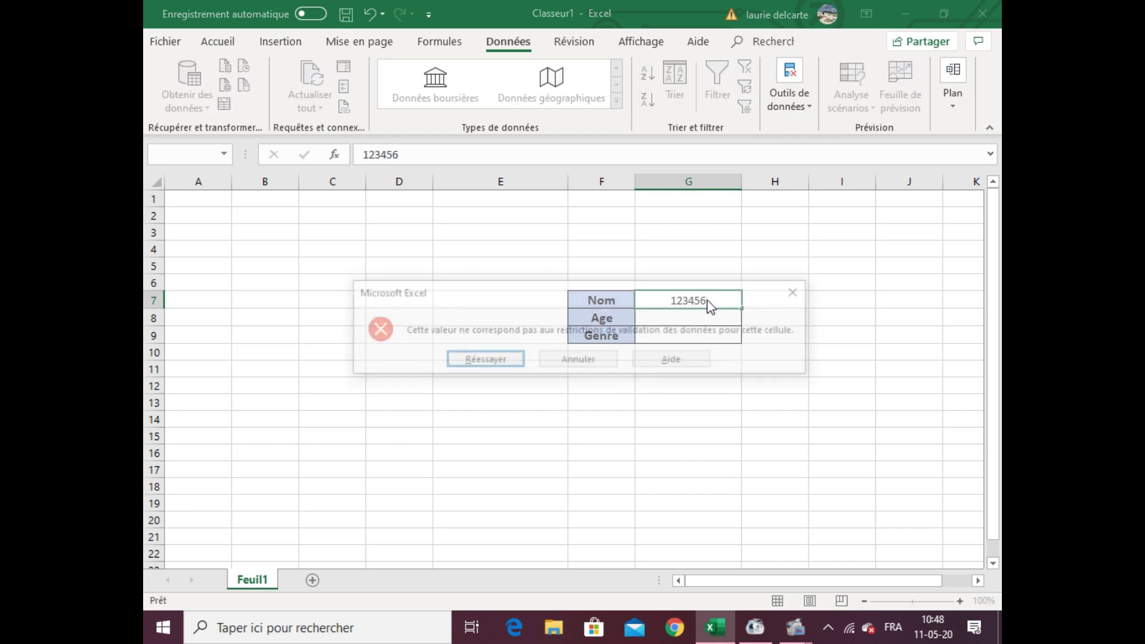
{"action": "left_click", "coordinate": [578, 363]}
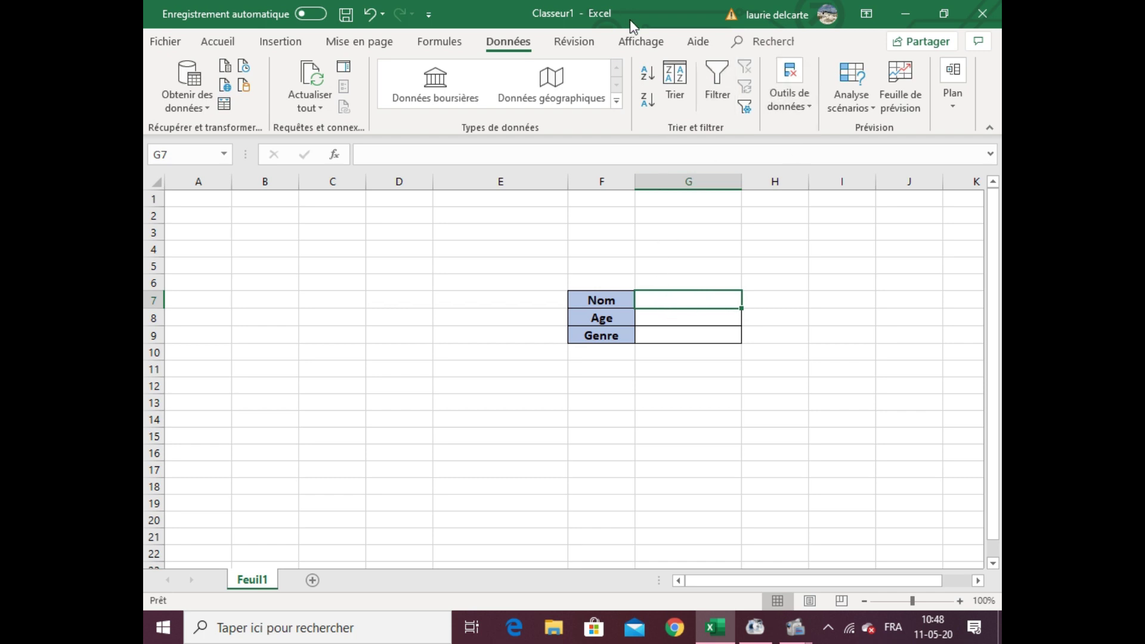
- Change the data validation criteria of G7 to allow a time (Heure) that lies between two limits (comprise entre)
{"action": "left_click", "coordinate": [793, 112]}
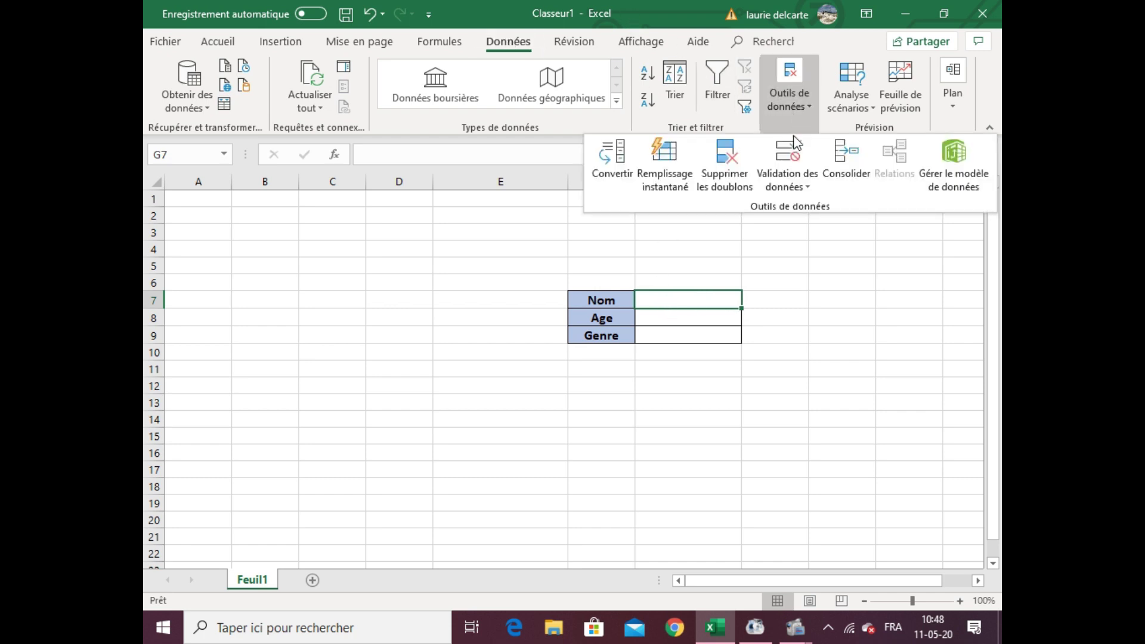
{"action": "left_click", "coordinate": [788, 152]}
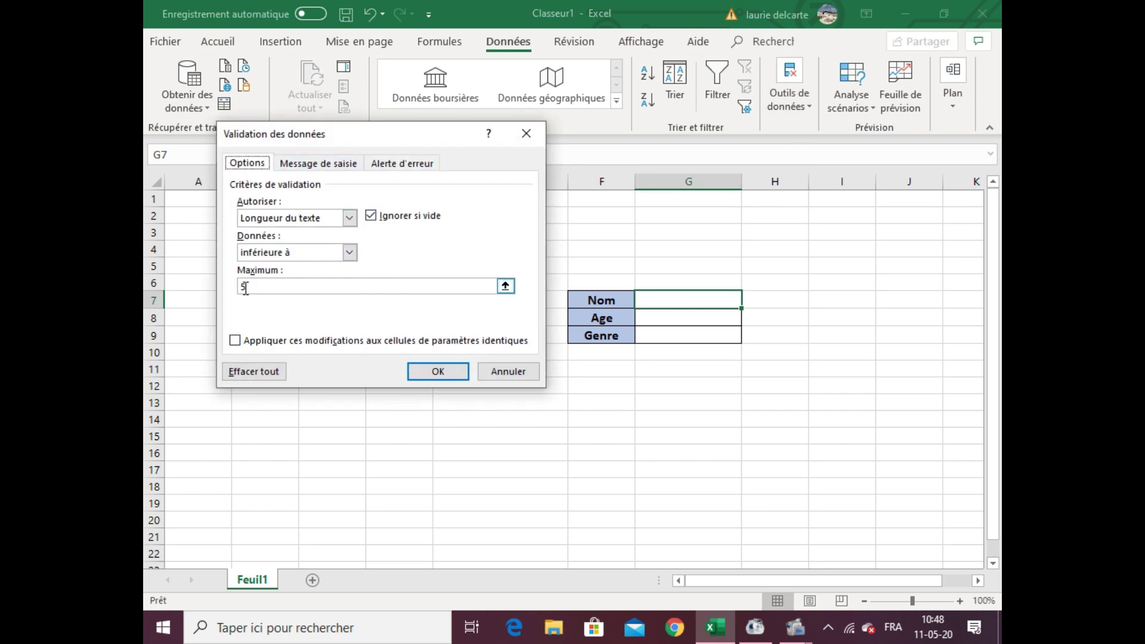
{"action": "left_click", "coordinate": [337, 286]}
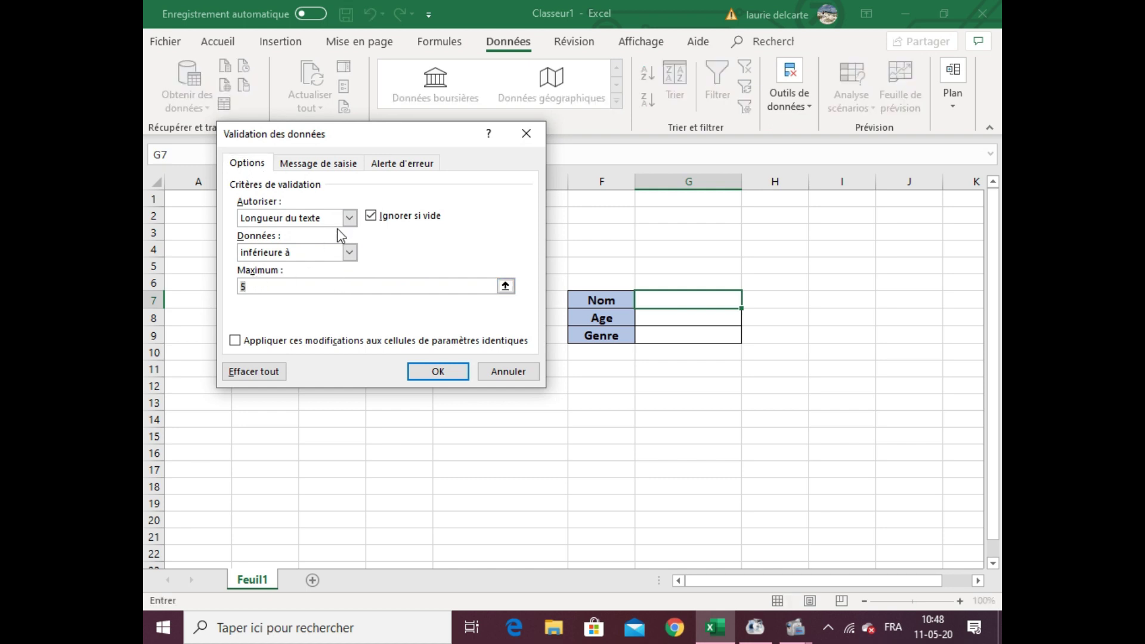
{"action": "left_click", "coordinate": [349, 217]}
{"action": "left_click", "coordinate": [322, 285]}
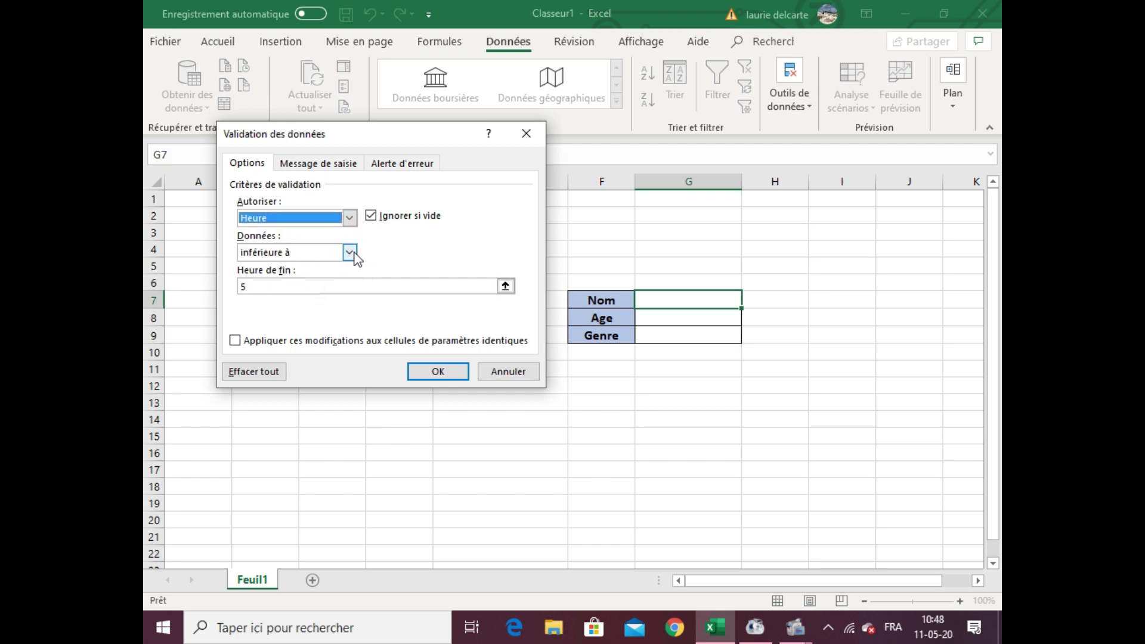
{"action": "left_click", "coordinate": [349, 252]}
{"action": "left_click", "coordinate": [339, 262]}
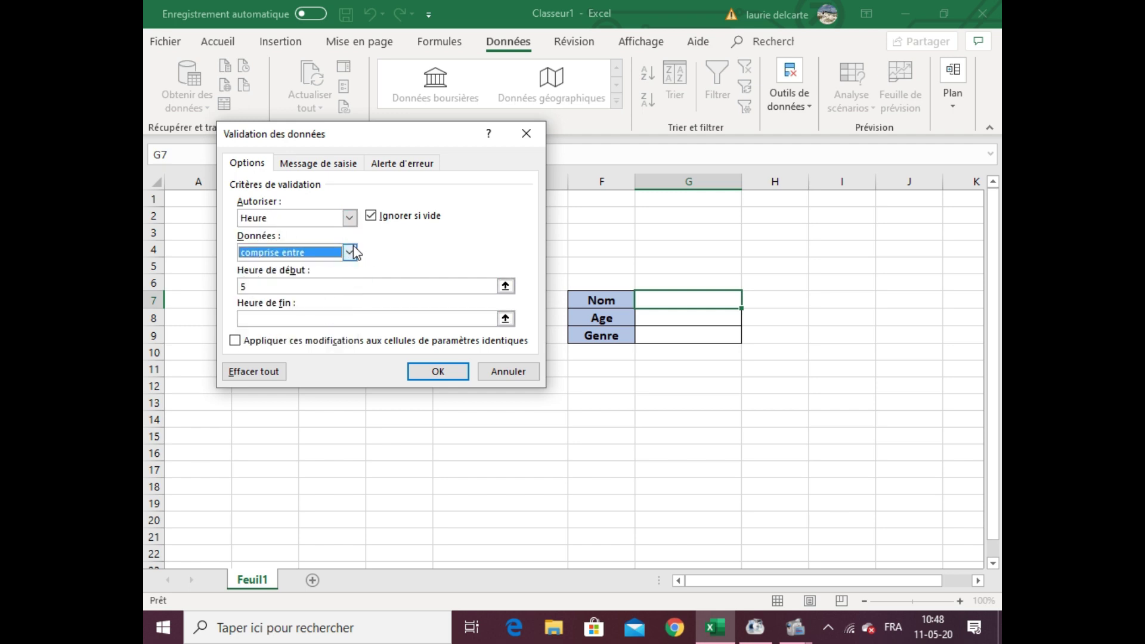
{"action": "left_click", "coordinate": [351, 253]}
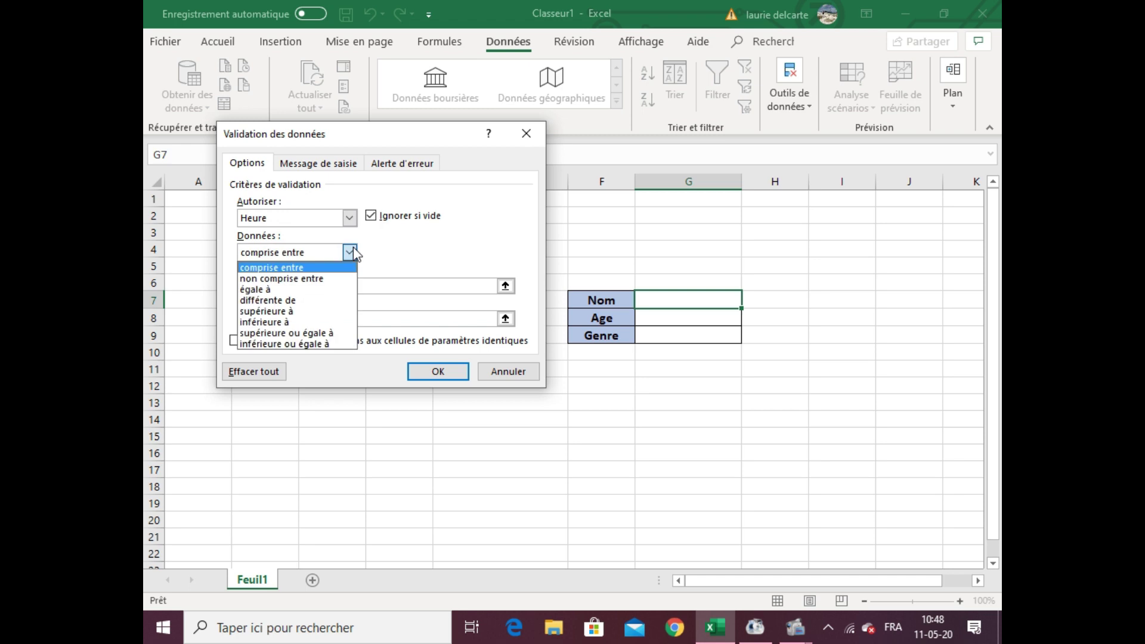
{"action": "left_click", "coordinate": [272, 268]}
- Set the start time to 12:00 and the end time to 15:00, and apply the rule to G7
{"action": "left_click", "coordinate": [277, 287]}
{"action": "key", "text": "BackSpace"}
{"action": "type", "text": "12:00"}
{"action": "left_click", "coordinate": [315, 319]}
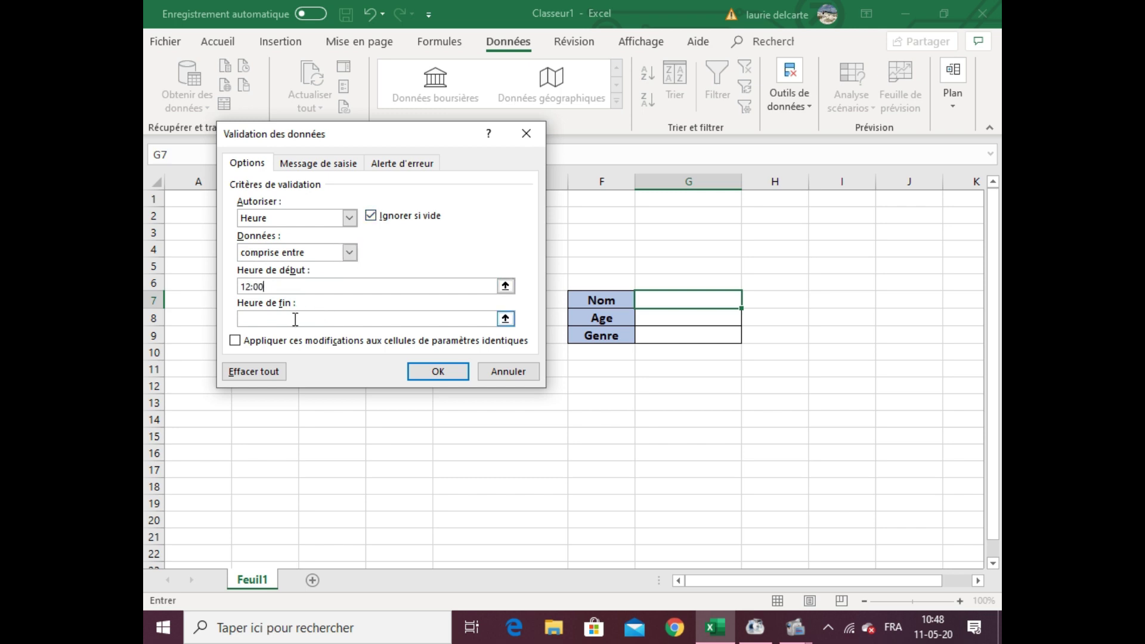
{"action": "type", "text": "15:00"}
{"action": "left_click", "coordinate": [438, 375]}
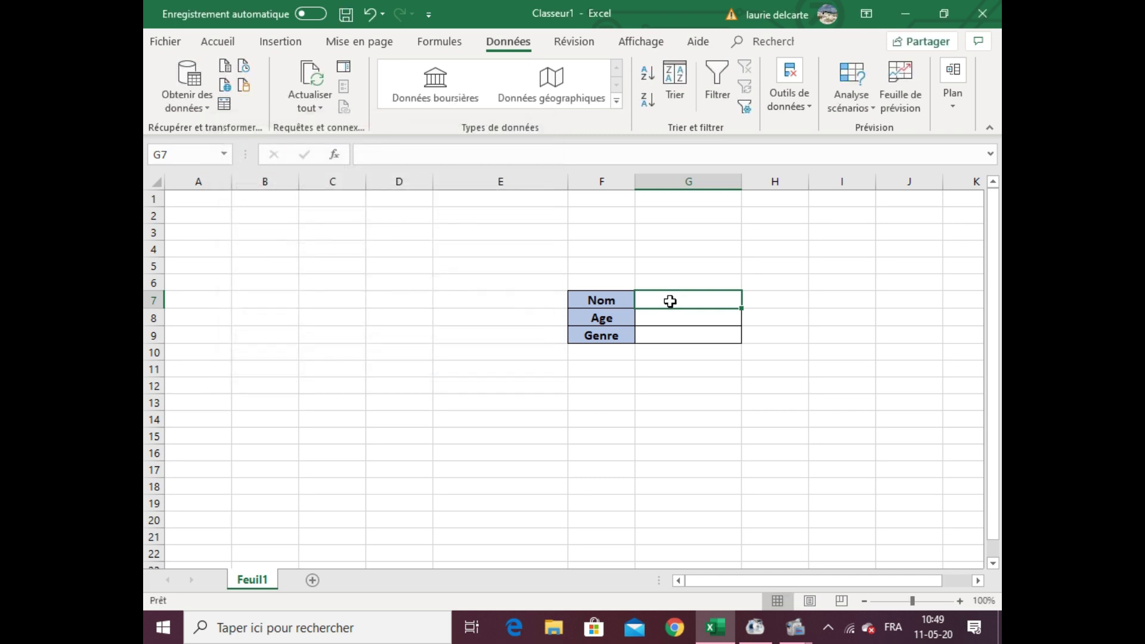
- Test the time rule by entering 12:00 in G7 and replacing it with 15:00
{"action": "type", "text": "12:00"}
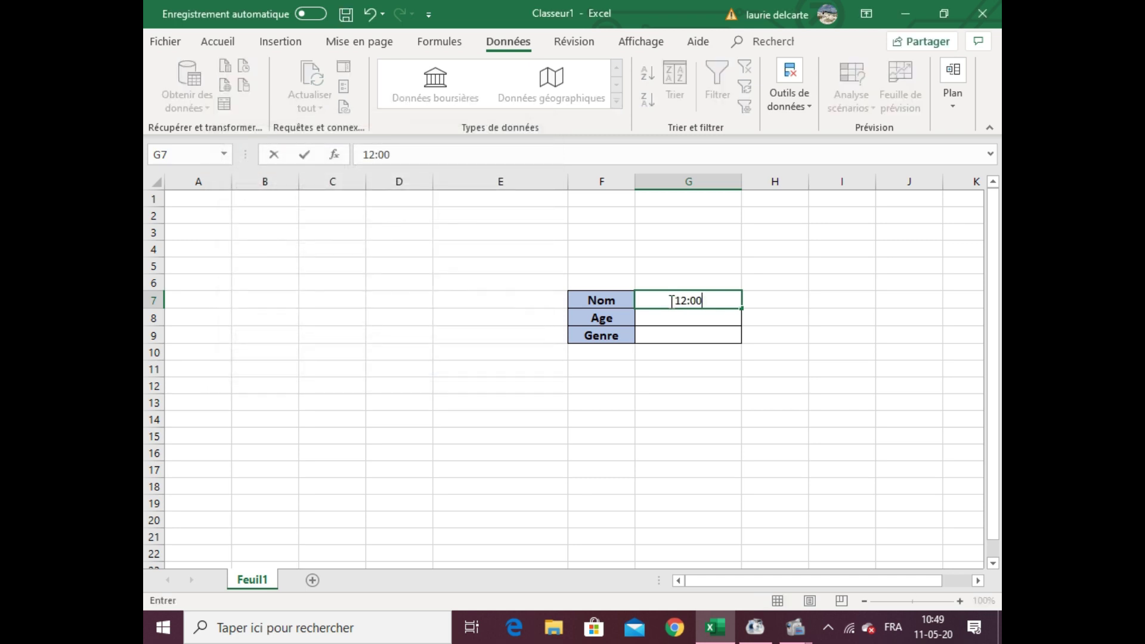
{"action": "key", "text": "Return"}
{"action": "left_click", "coordinate": [670, 302]}
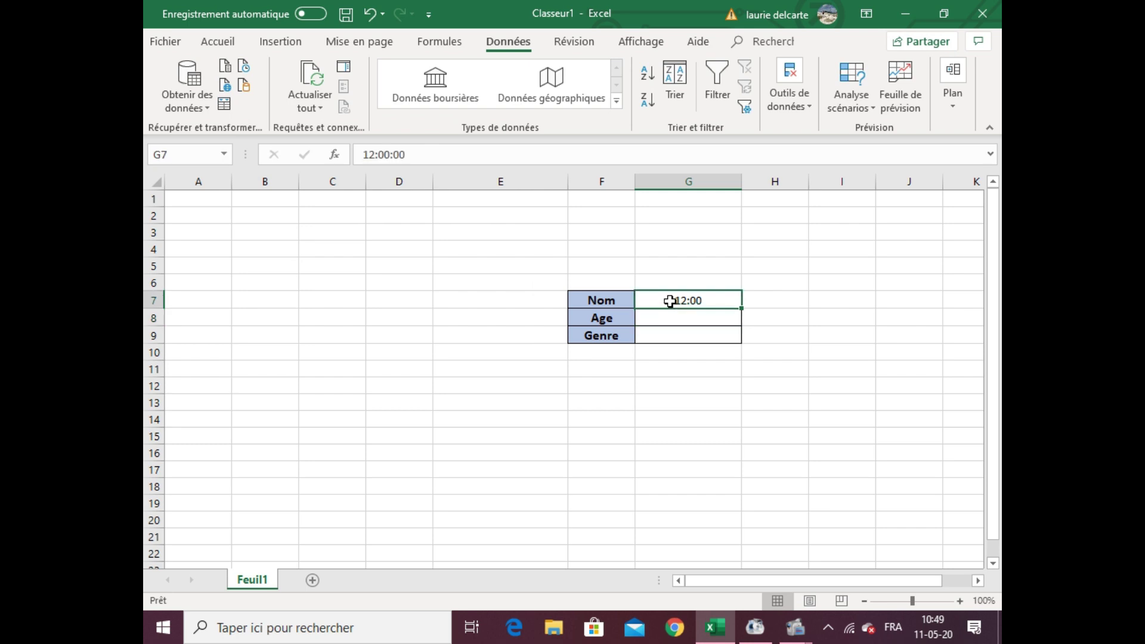
{"action": "key", "text": "BackSpace"}
{"action": "type", "text": "15:00"}
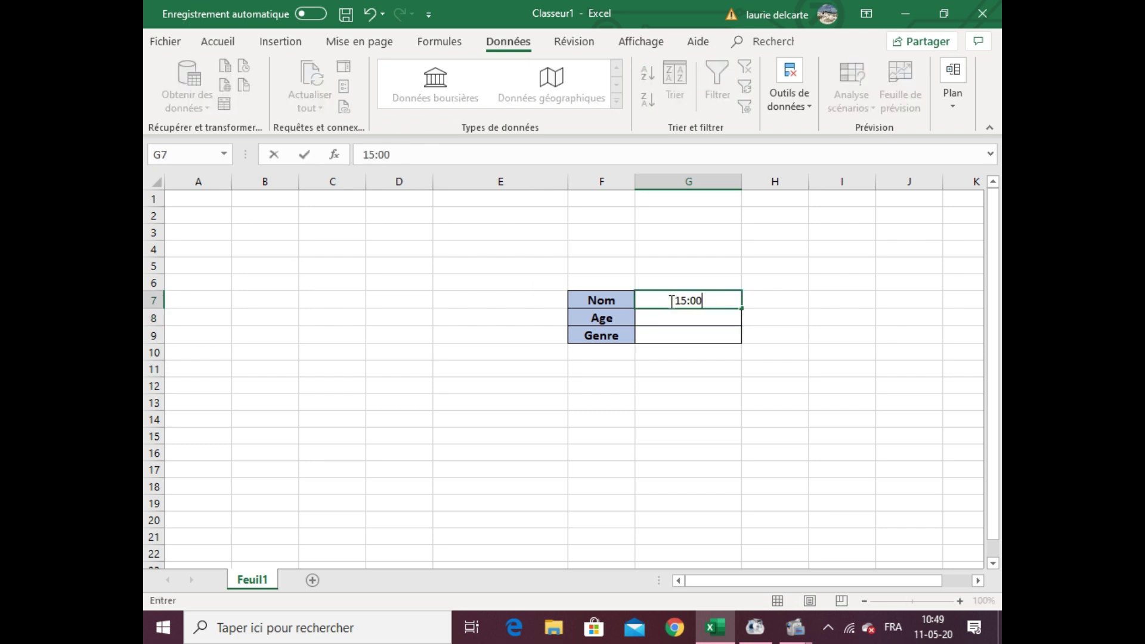
{"action": "key", "text": "Return"}
- Try to replace the time in G7 with 16:00, and cancel the entry in the validation alert
{"action": "left_click", "coordinate": [670, 301]}
{"action": "key", "text": "BackSpace"}
{"action": "type", "text": "16:00"}
{"action": "key", "text": "Return"}
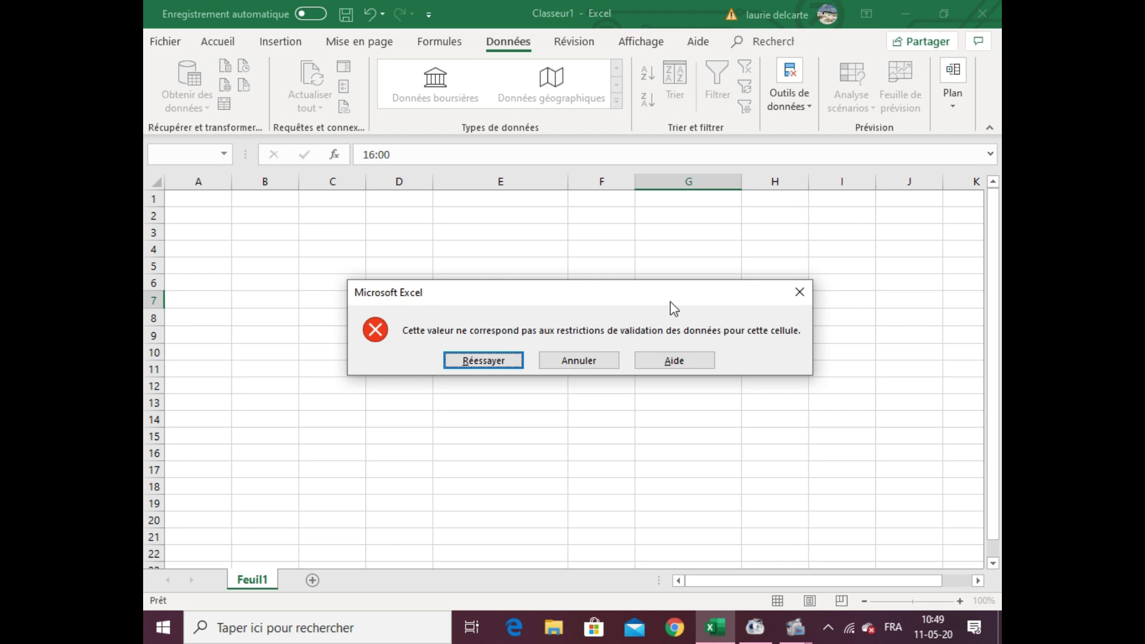
{"action": "key", "text": "Tab"}
{"action": "key", "text": "Return"}
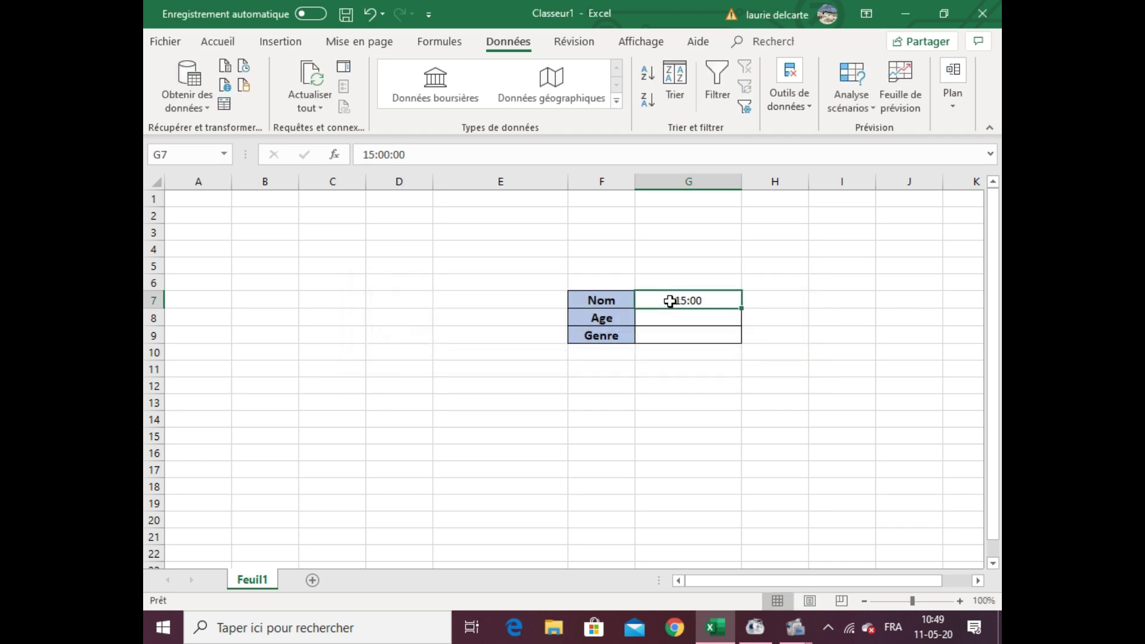
- Clear G7, reopen its data validation settings and look through the comparison operators, keeping comprise entre
{"action": "key", "text": "Delete"}
{"action": "left_click", "coordinate": [785, 82]}
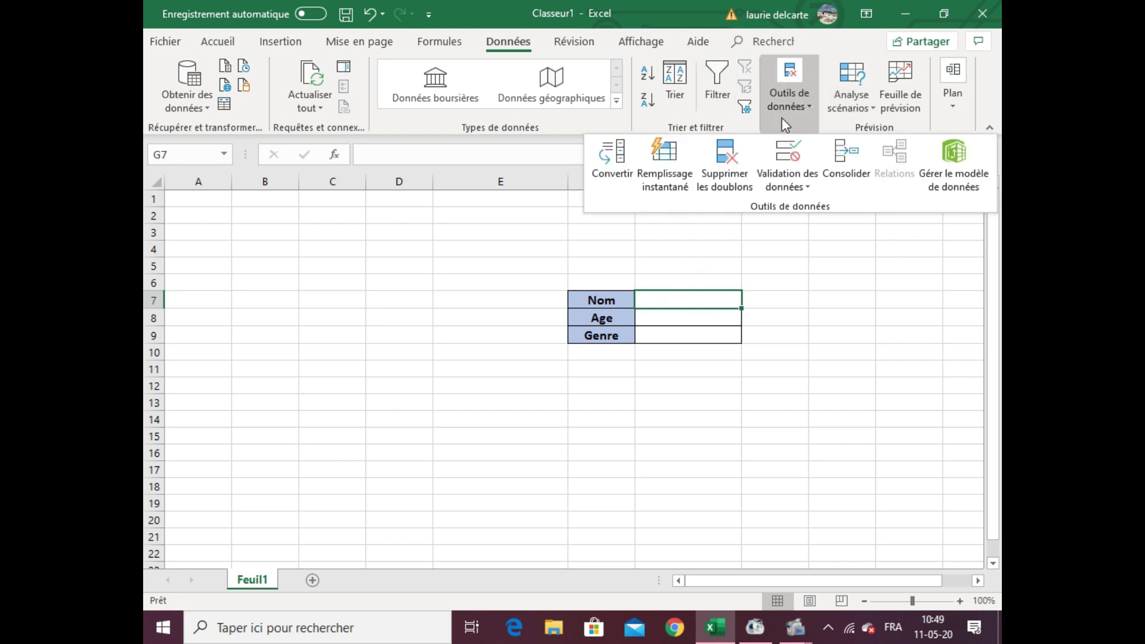
{"action": "left_click", "coordinate": [783, 156]}
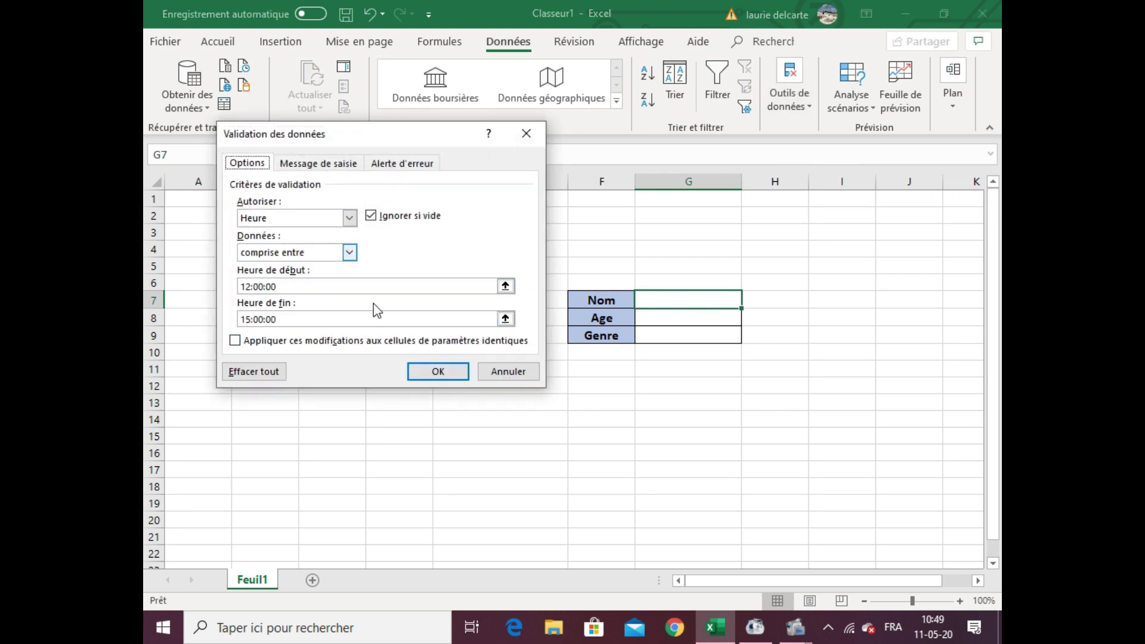
{"action": "left_click", "coordinate": [350, 252]}
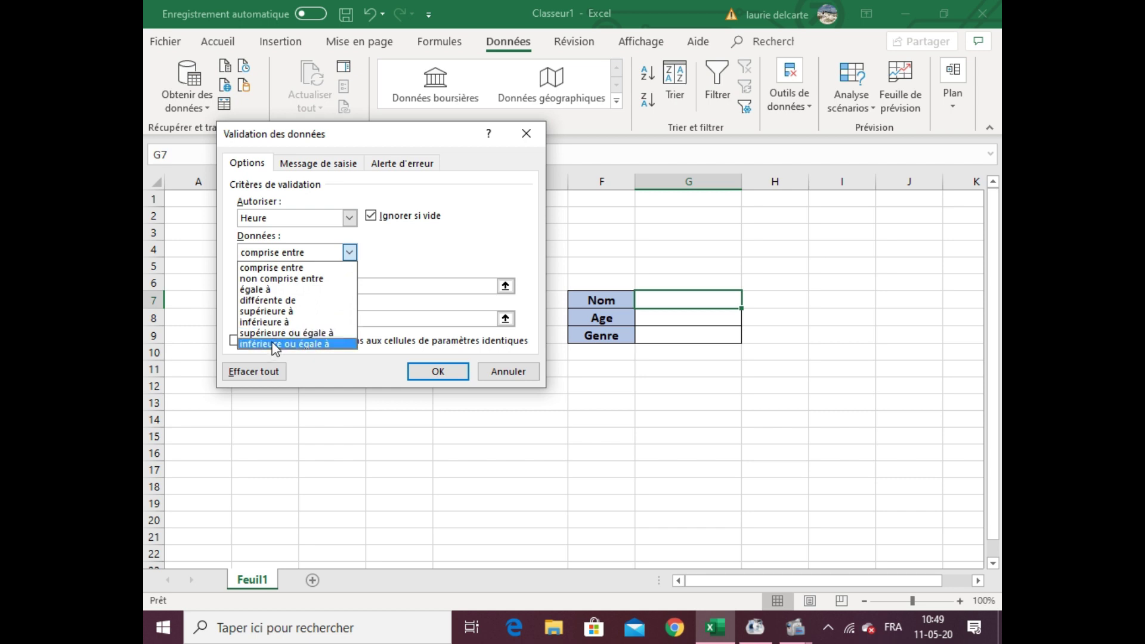
{"action": "left_click", "coordinate": [442, 265]}
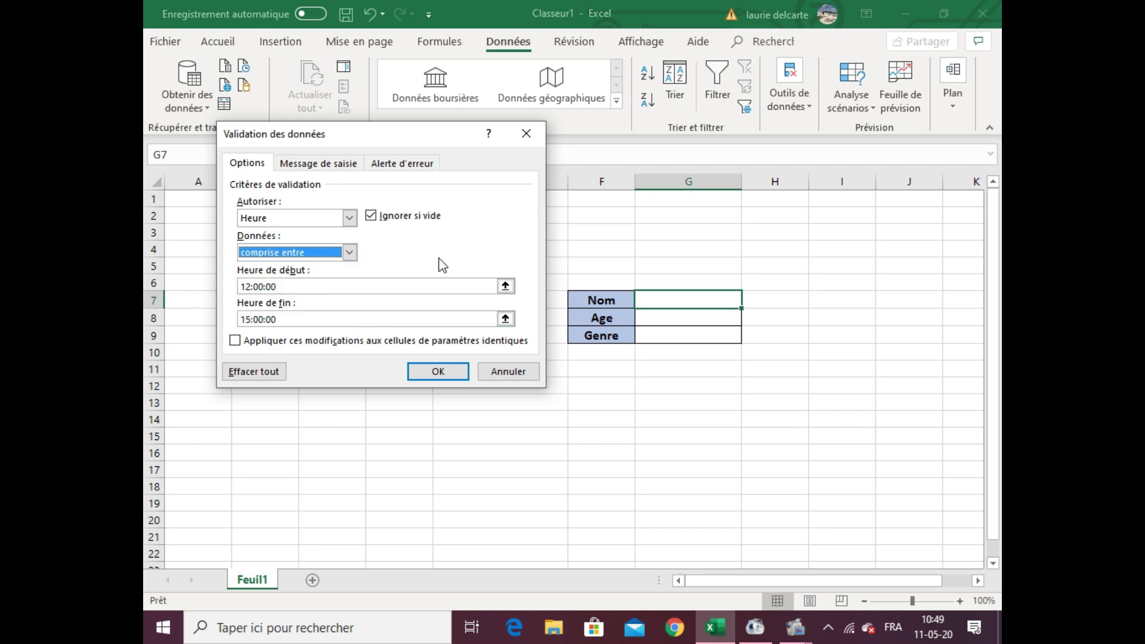
- Change G7's validation rule to allow a date (Date) with comprise entre, and enter 1/05/2020 as the start date
{"action": "left_click", "coordinate": [350, 219]}
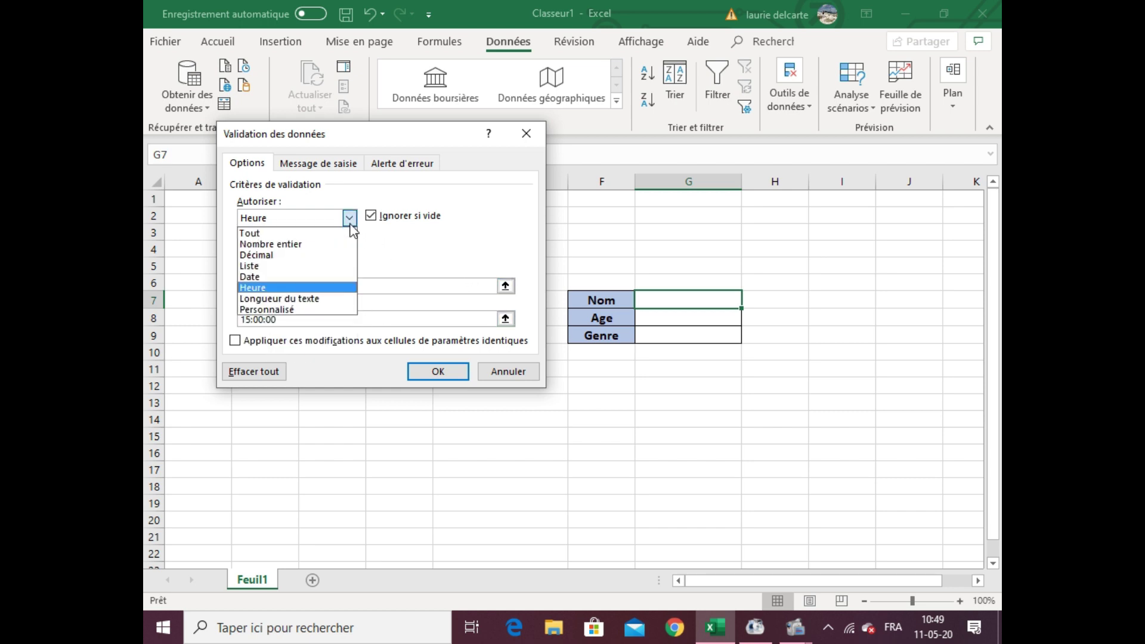
{"action": "left_click", "coordinate": [310, 278]}
{"action": "left_click", "coordinate": [299, 286]}
{"action": "key", "text": "BackSpace"}
{"action": "key", "text": "BackSpace"}
{"action": "key", "text": "BackSpace"}
{"action": "key", "text": "BackSpace"}
{"action": "key", "text": "BackSpace"}
{"action": "key", "text": "BackSpace"}
{"action": "key", "text": "BackSpace"}
{"action": "key", "text": "BackSpace"}
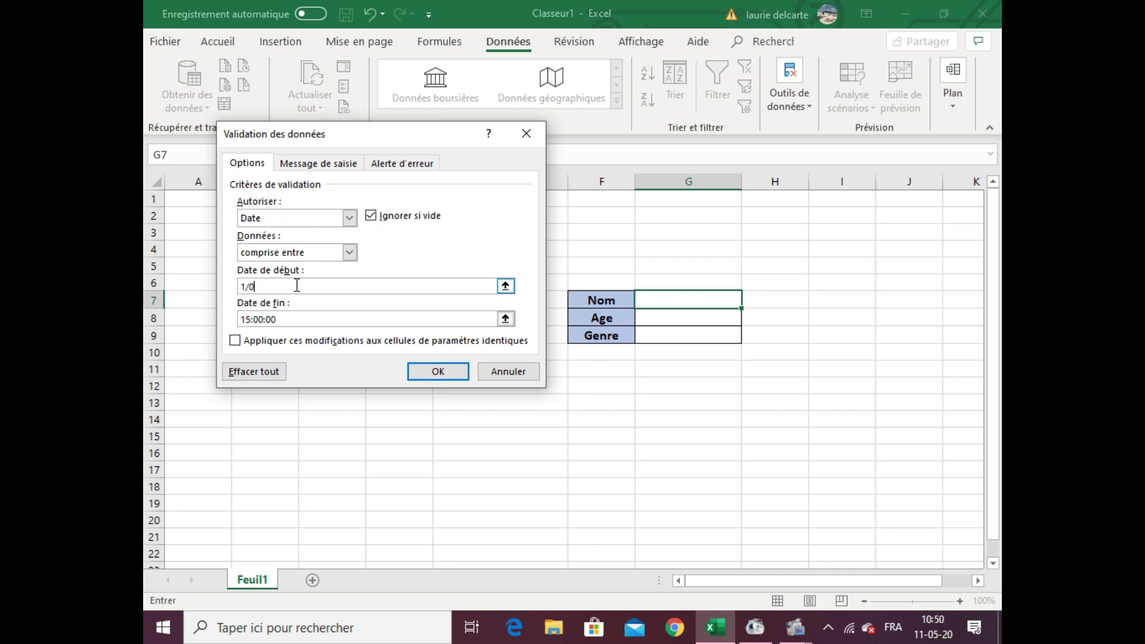
{"action": "type", "text": "1/05/2020"}
{"action": "key", "text": "Return"}
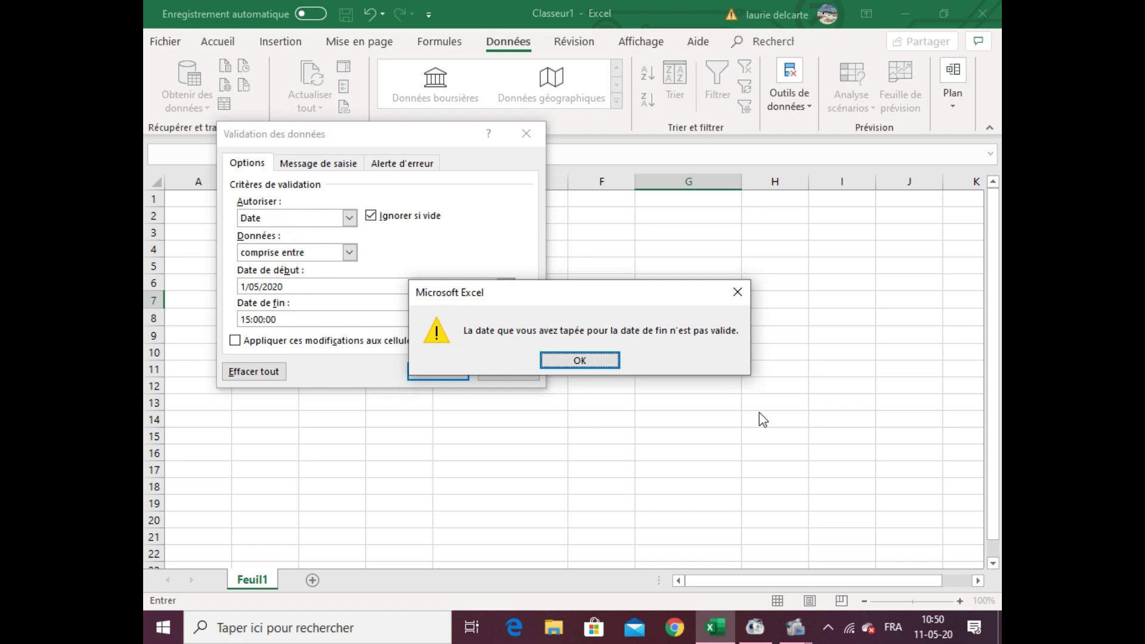
- Set the end date to 02-05-2020 and apply the date rule to G7
{"action": "left_click", "coordinate": [580, 361]}
{"action": "key", "text": "BackSpace"}
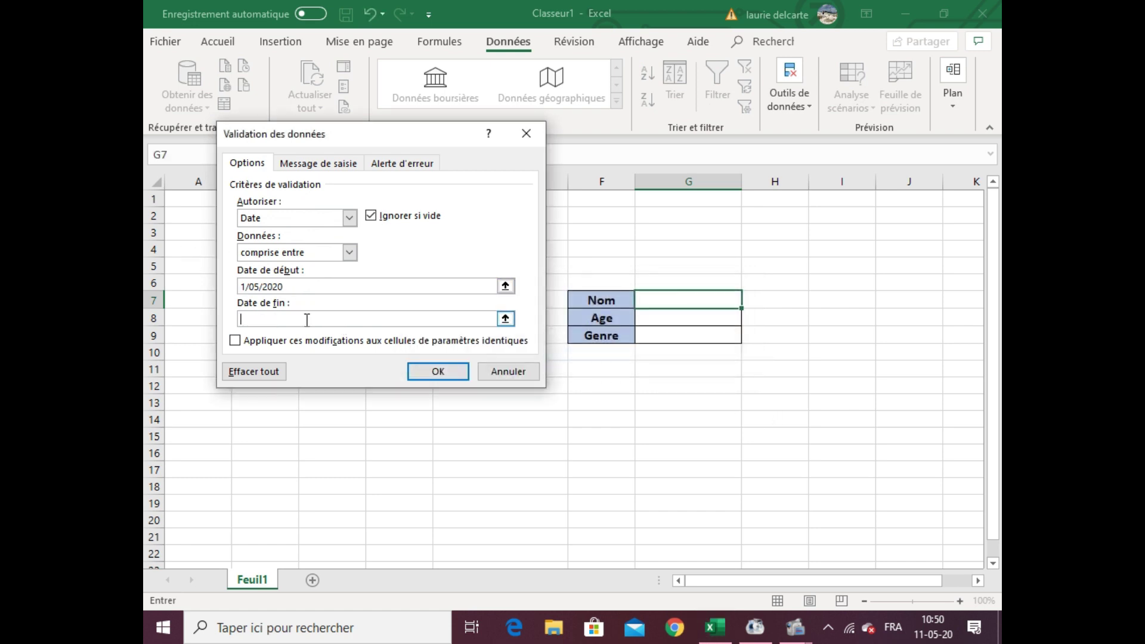
{"action": "type", "text": "1/0"}
{"action": "type", "text": "02"}
{"action": "type", "text": "5"}
{"action": "left_click", "coordinate": [439, 372]}
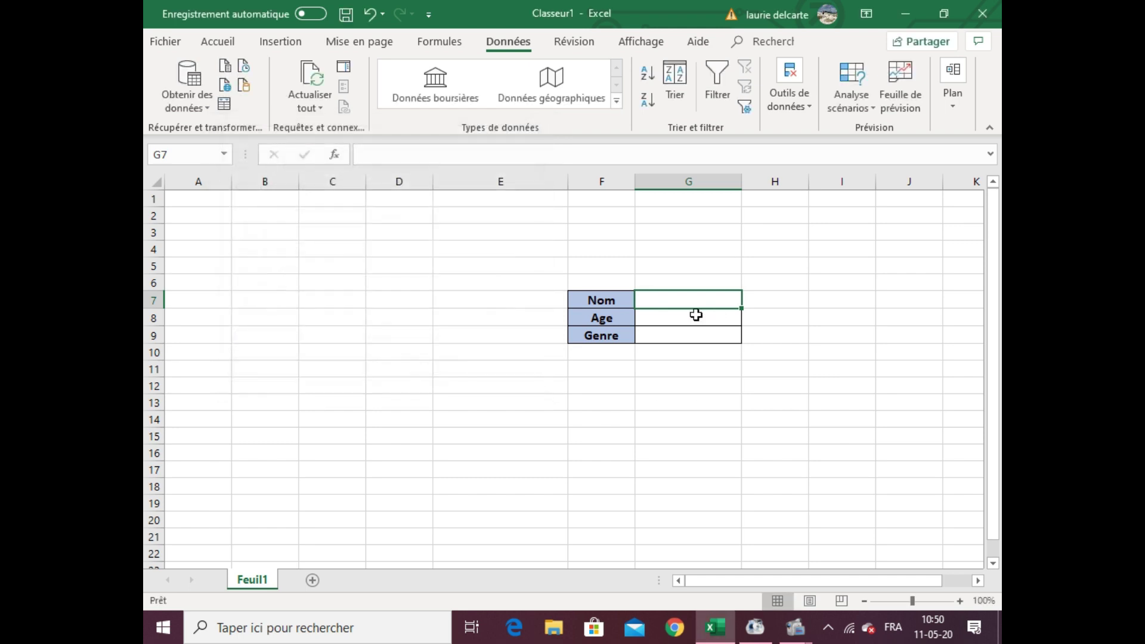
- Test the date rule by trying pomme and 11/05/2020 in G7, cancelling each entry in the validation alert
{"action": "type", "text": "pomme"}
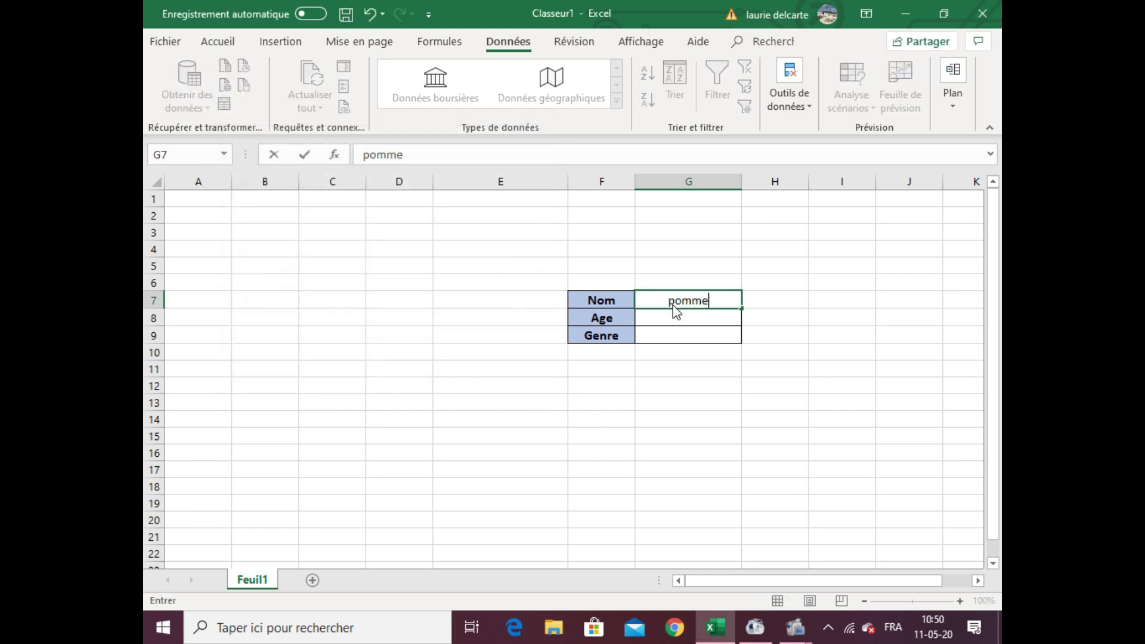
{"action": "key", "text": "Return"}
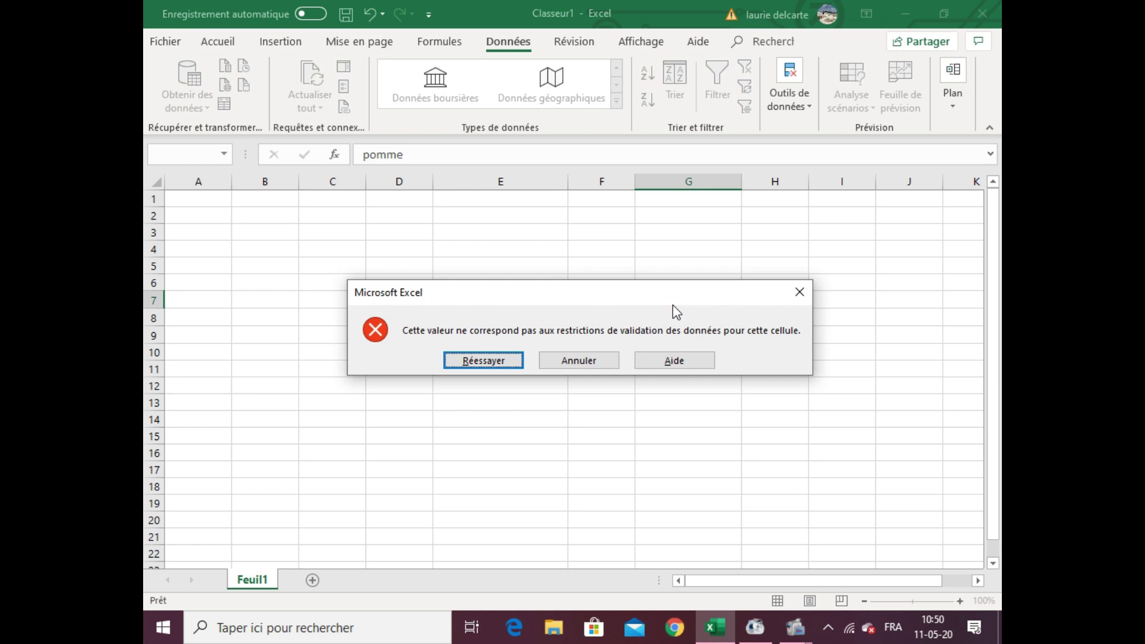
{"action": "key", "text": "Tab"}
{"action": "key", "text": "Return"}
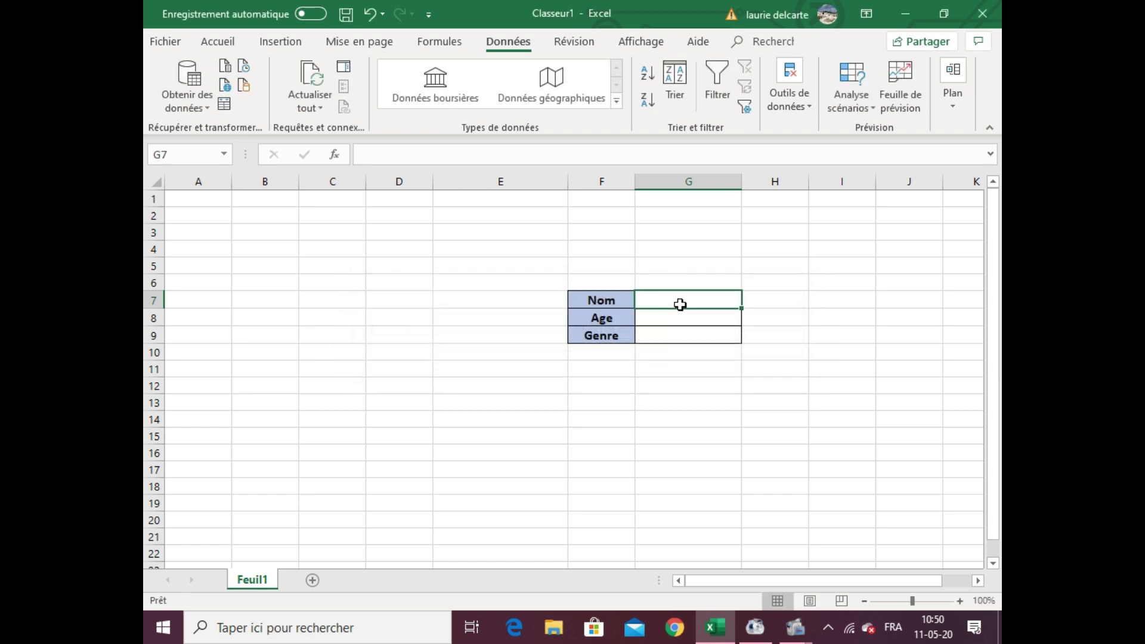
{"action": "type", "text": "11/05/2020"}
{"action": "key", "text": "Return"}
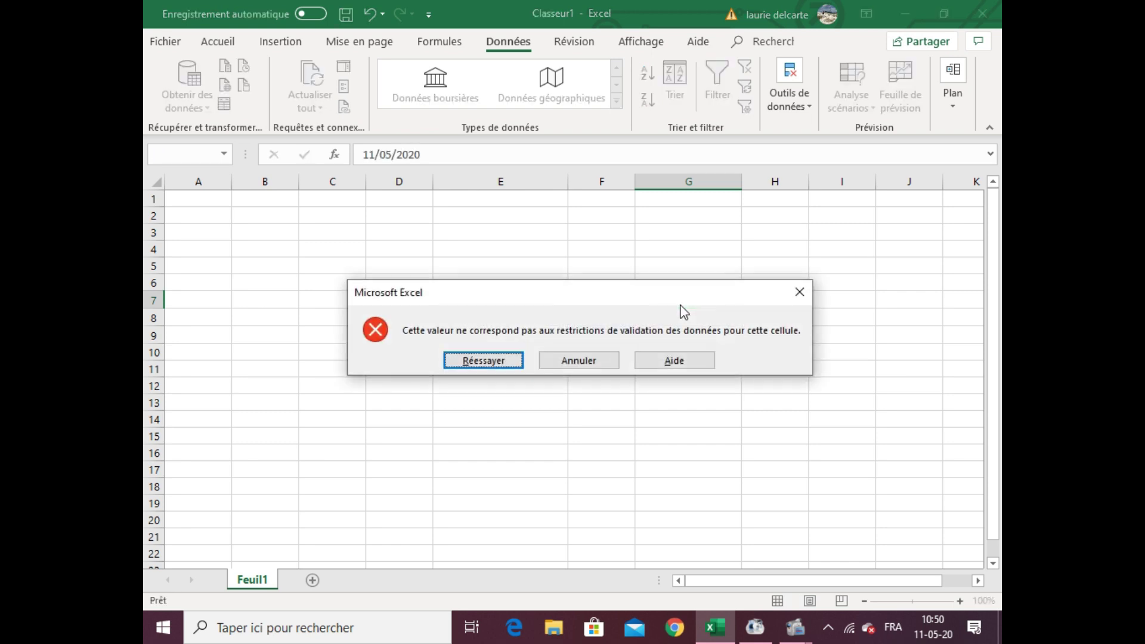
{"action": "key", "text": "Tab"}
{"action": "key", "text": "Return"}
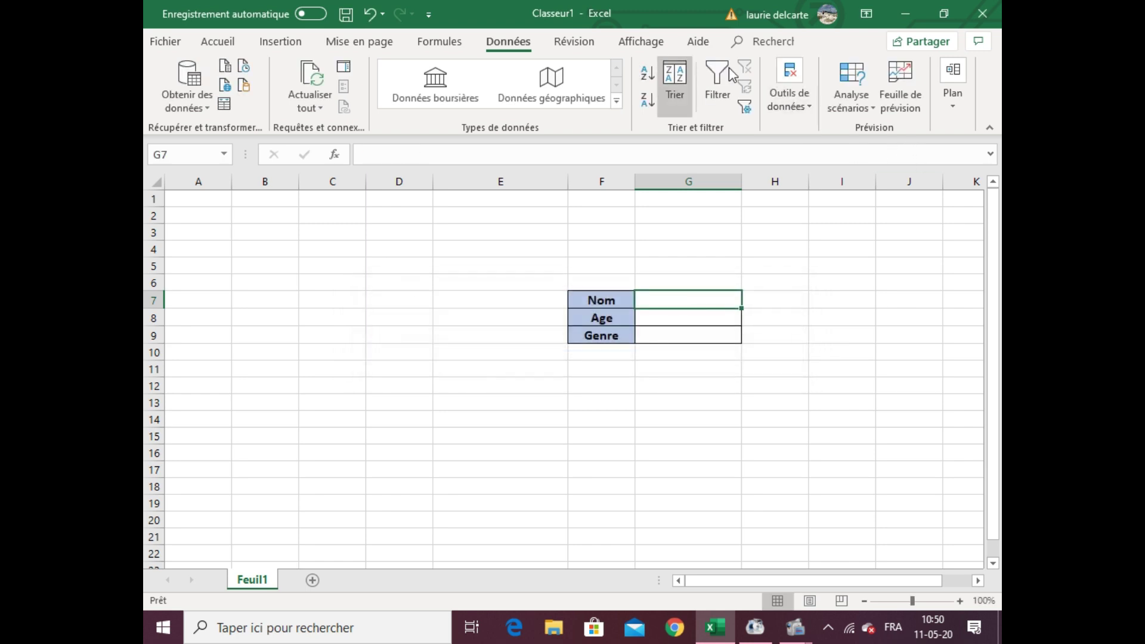
{"action": "left_click", "coordinate": [791, 80]}
{"action": "left_click", "coordinate": [795, 152]}
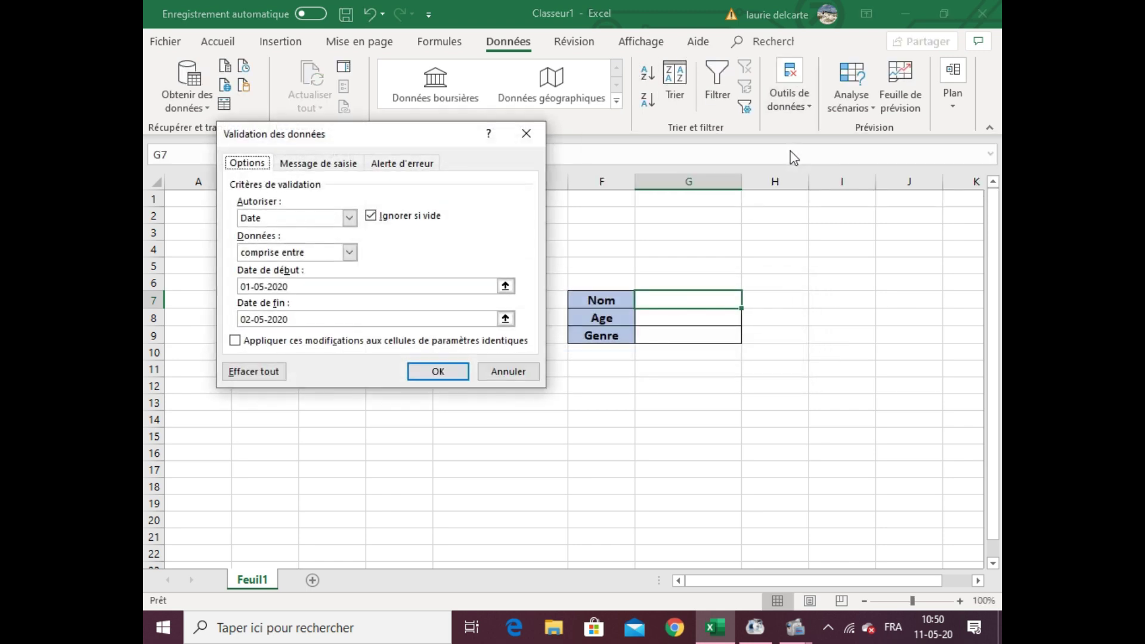
{"action": "left_click", "coordinate": [350, 218]}
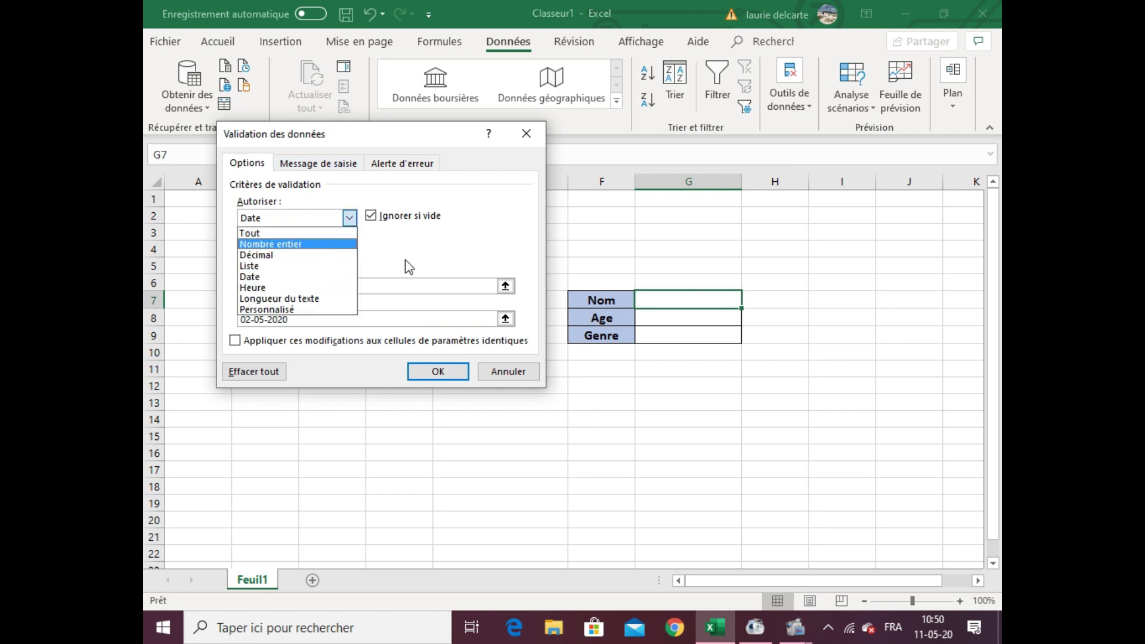
{"action": "left_click", "coordinate": [515, 371]}
{"action": "left_click", "coordinate": [516, 371]}
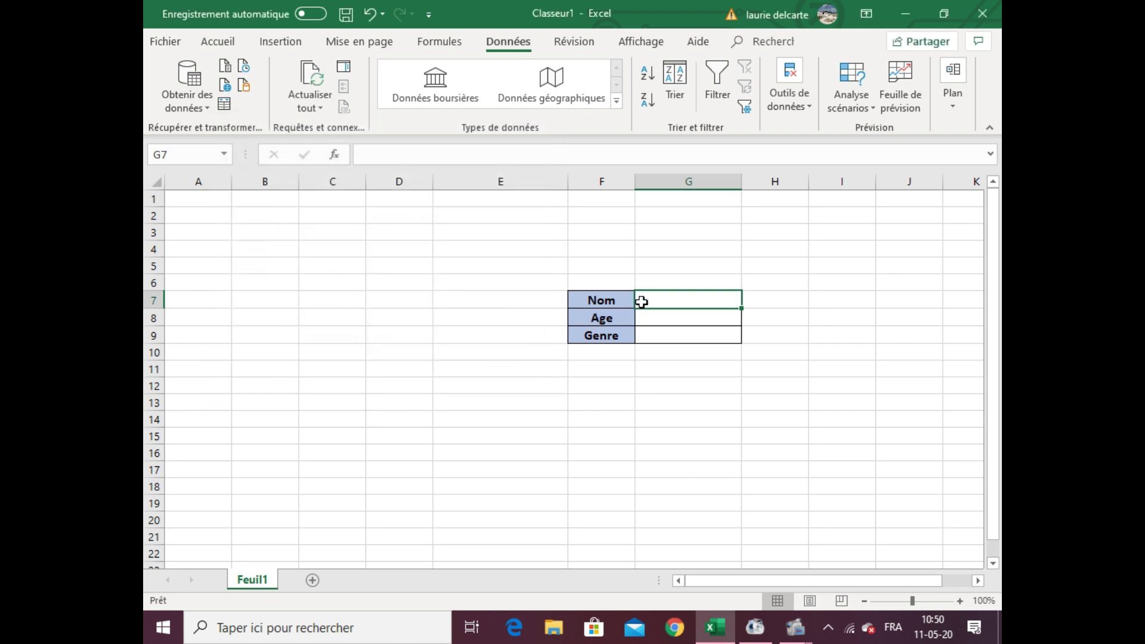
- Change G7's validation rule to text length (Longueur du texte) with the comparison inférieure à
{"action": "left_click", "coordinate": [793, 87]}
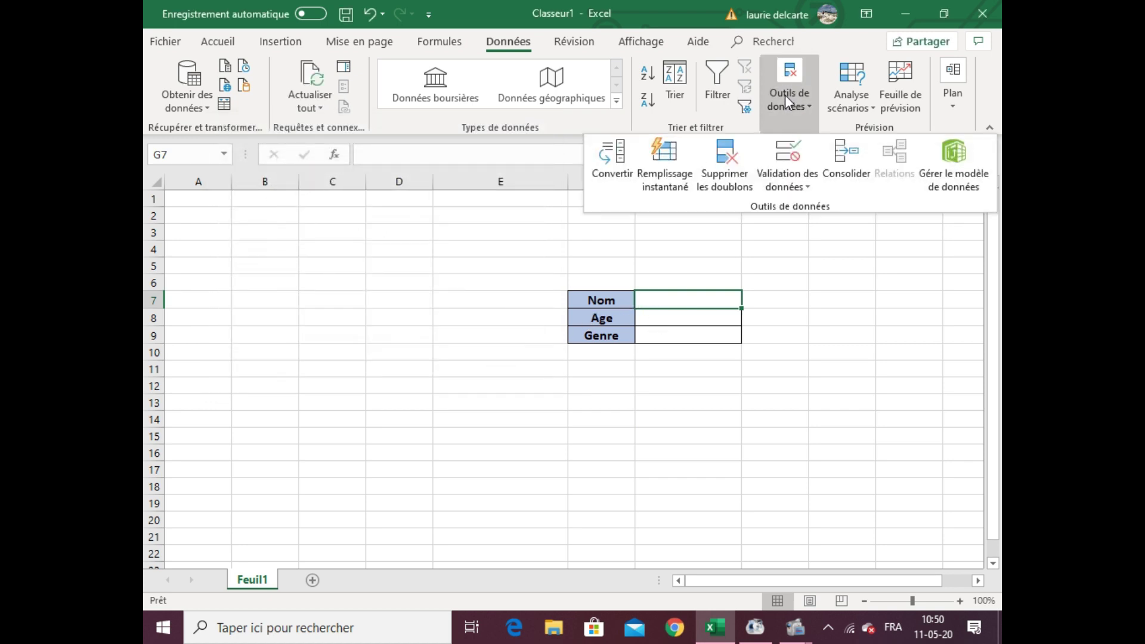
{"action": "left_click", "coordinate": [779, 163]}
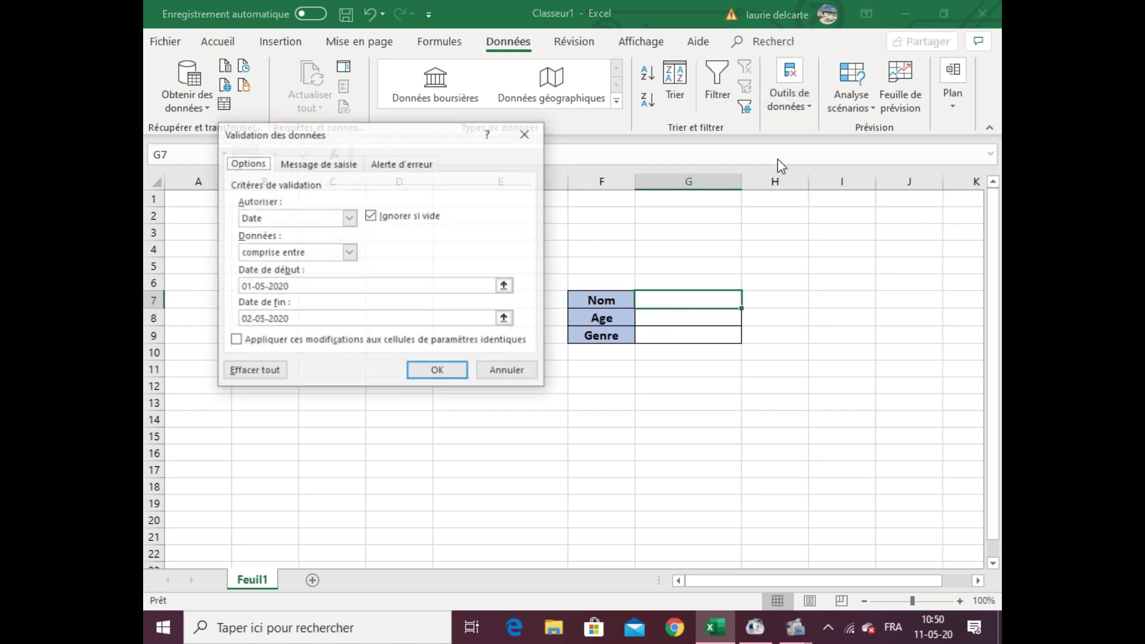
{"action": "left_click", "coordinate": [350, 219]}
{"action": "left_click", "coordinate": [313, 299]}
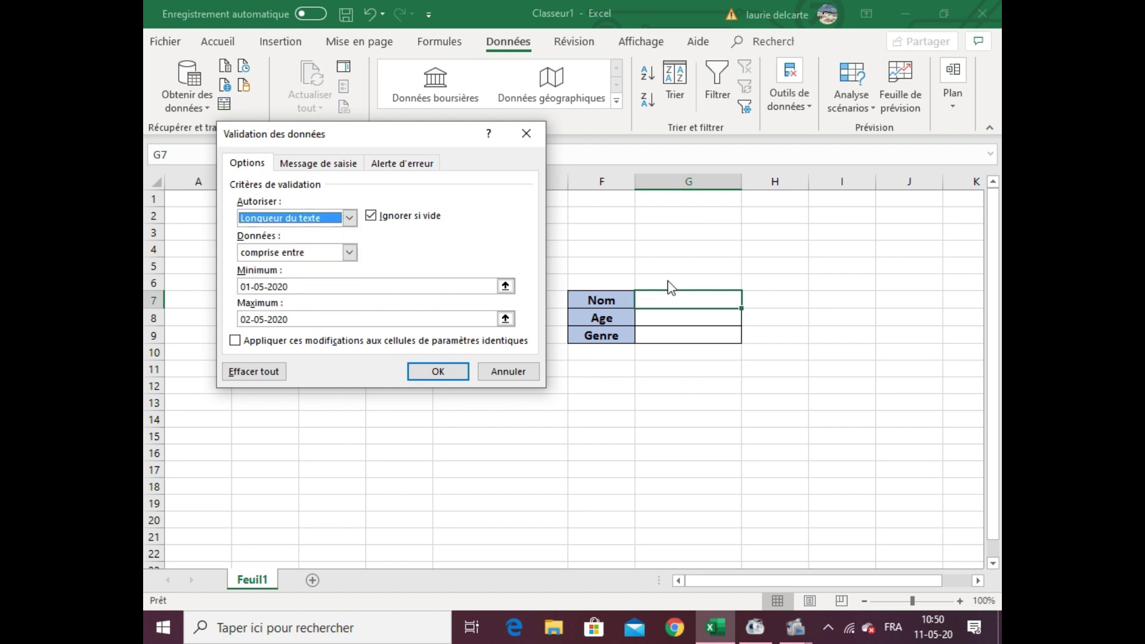
{"action": "left_click", "coordinate": [349, 253]}
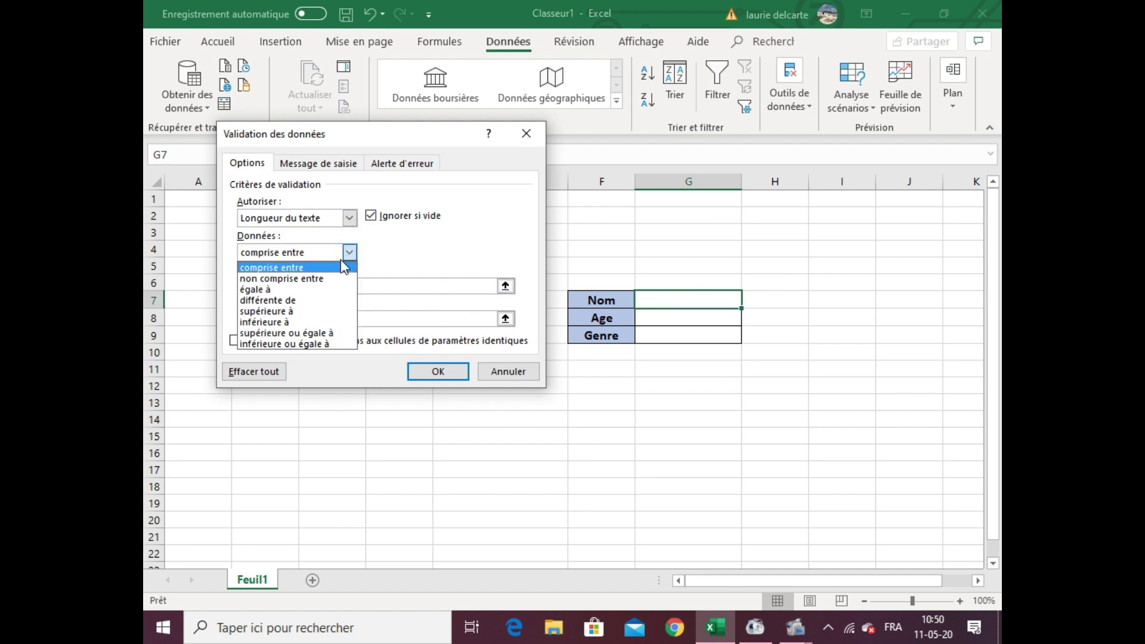
{"action": "left_click", "coordinate": [333, 312]}
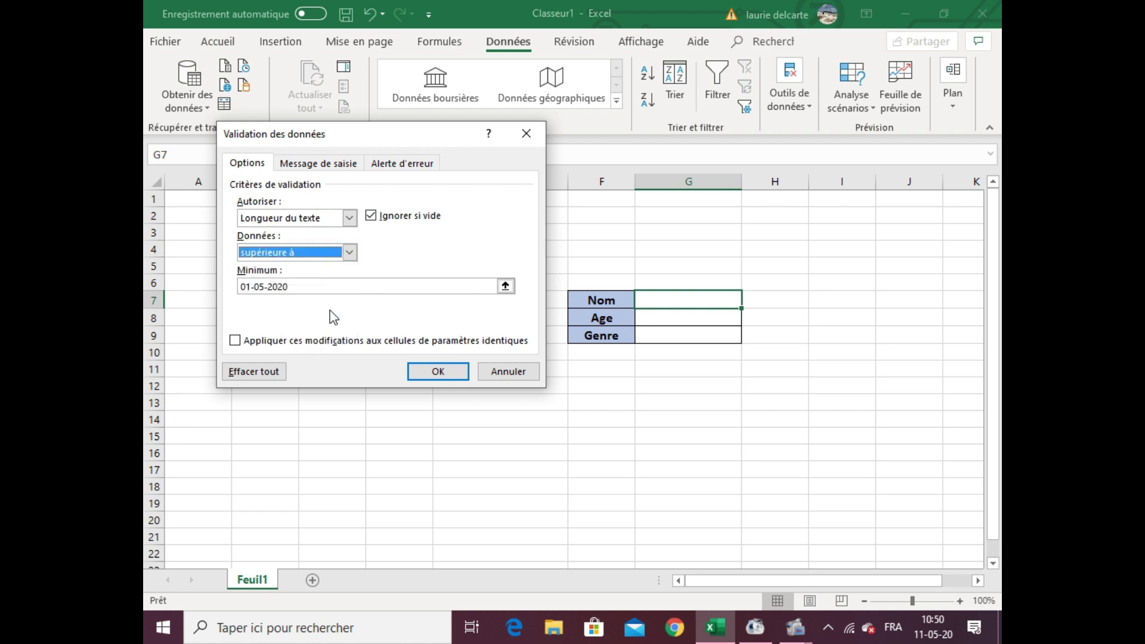
{"action": "left_click", "coordinate": [349, 253]}
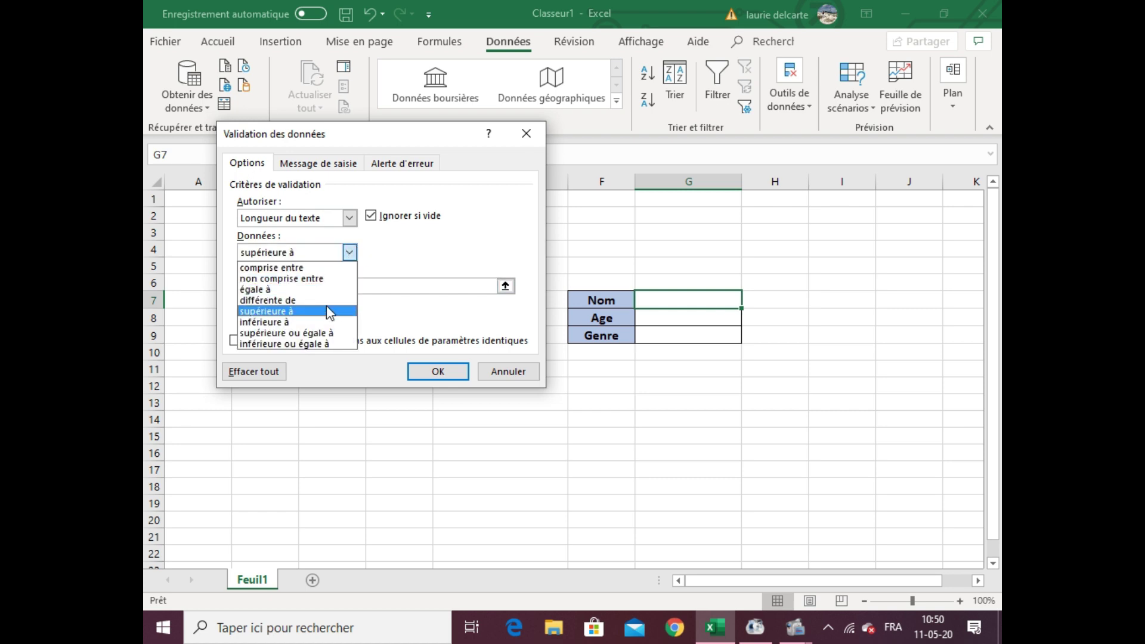
{"action": "left_click", "coordinate": [329, 322]}
- Set the maximum text length to 20 and apply the rule to G7
{"action": "key", "text": "BackSpace"}
{"action": "key", "text": "BackSpace"}
{"action": "key", "text": "BackSpace"}
{"action": "key", "text": "BackSpace"}
{"action": "key", "text": "BackSpace"}
{"action": "key", "text": "BackSpace"}
{"action": "key", "text": "BackSpace"}
{"action": "key", "text": "BackSpace"}
{"action": "key", "text": "BackSpace"}
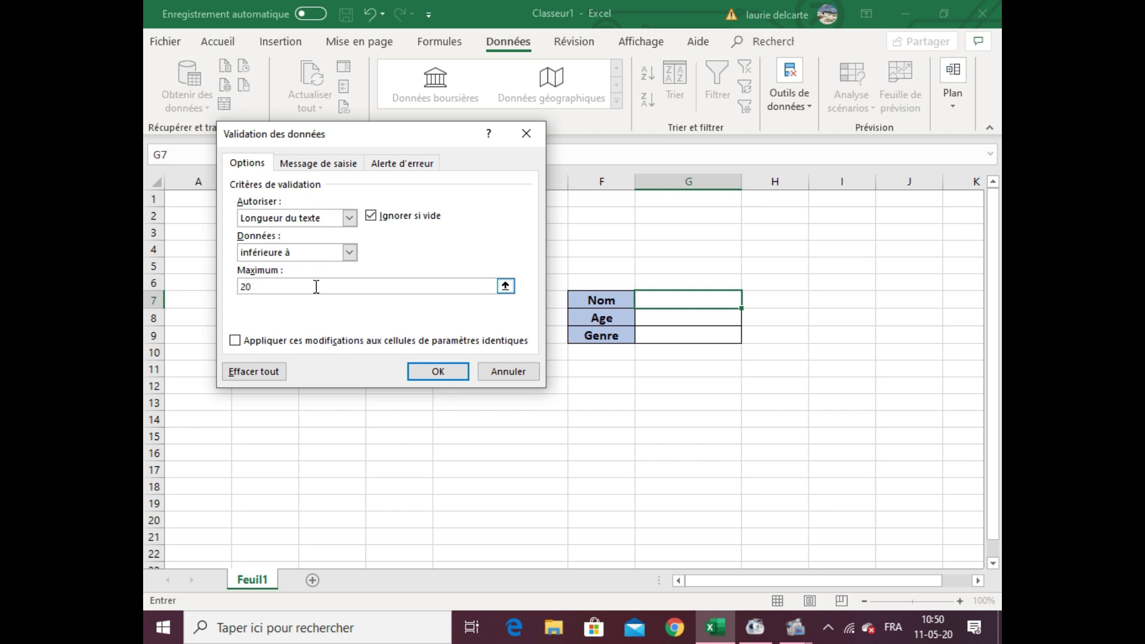
{"action": "left_click", "coordinate": [438, 371]}
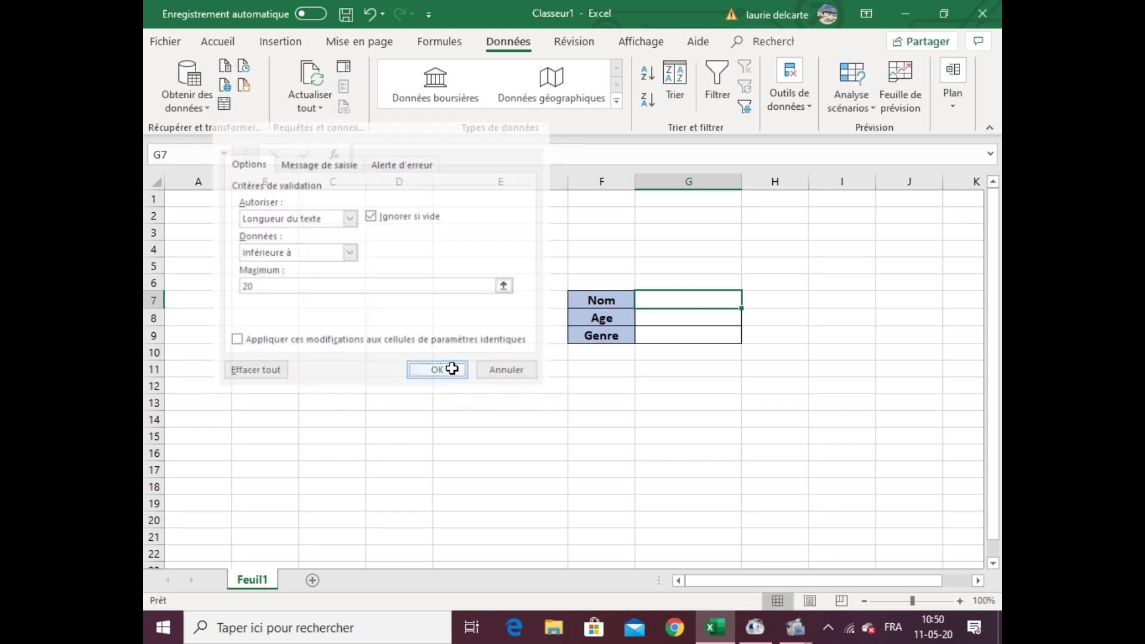
- Restrict the Age answer cell G8 to whole numbers (Nombre entier) with supérieure à and a minimum of 18
{"action": "left_click", "coordinate": [663, 319]}
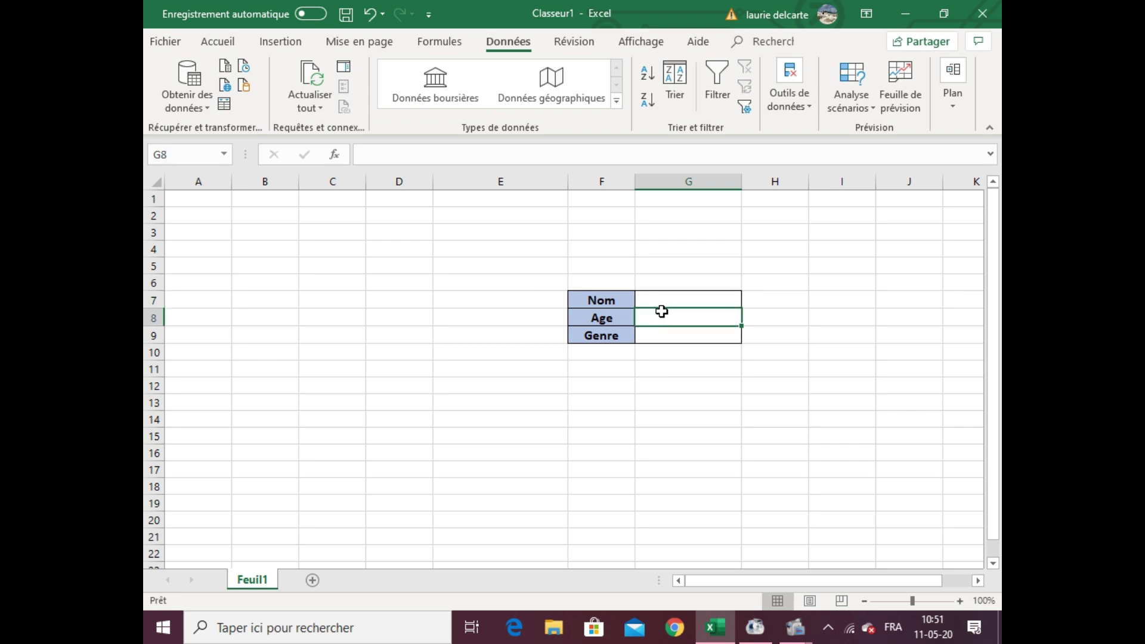
{"action": "left_click", "coordinate": [784, 100]}
{"action": "left_click", "coordinate": [785, 153]}
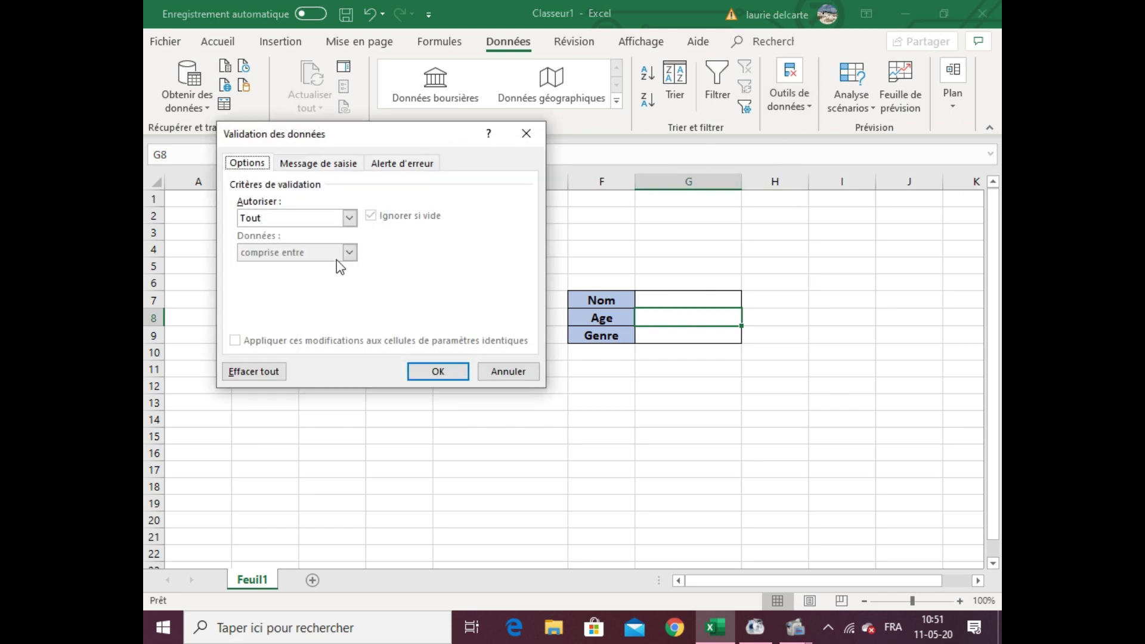
{"action": "left_click", "coordinate": [349, 218]}
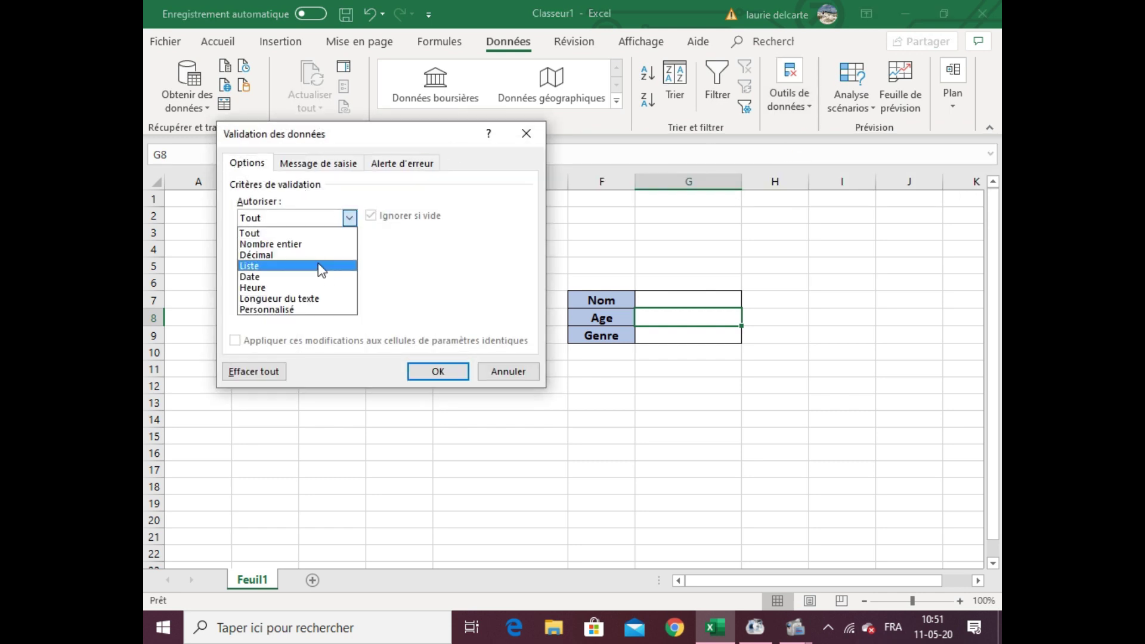
{"action": "left_click", "coordinate": [328, 244]}
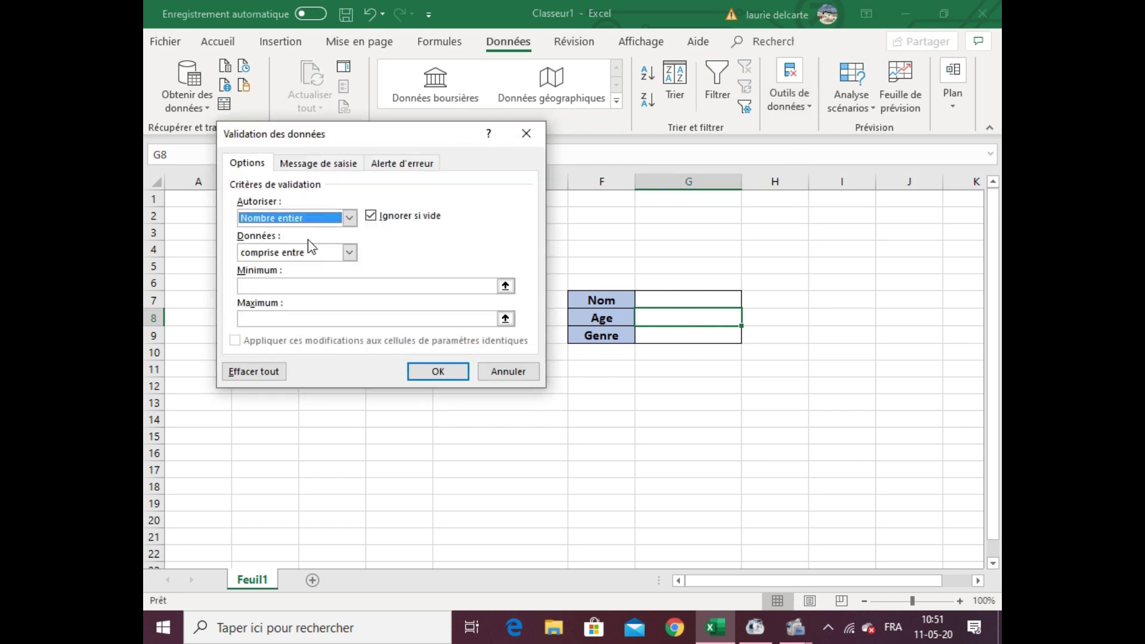
{"action": "left_click", "coordinate": [350, 253]}
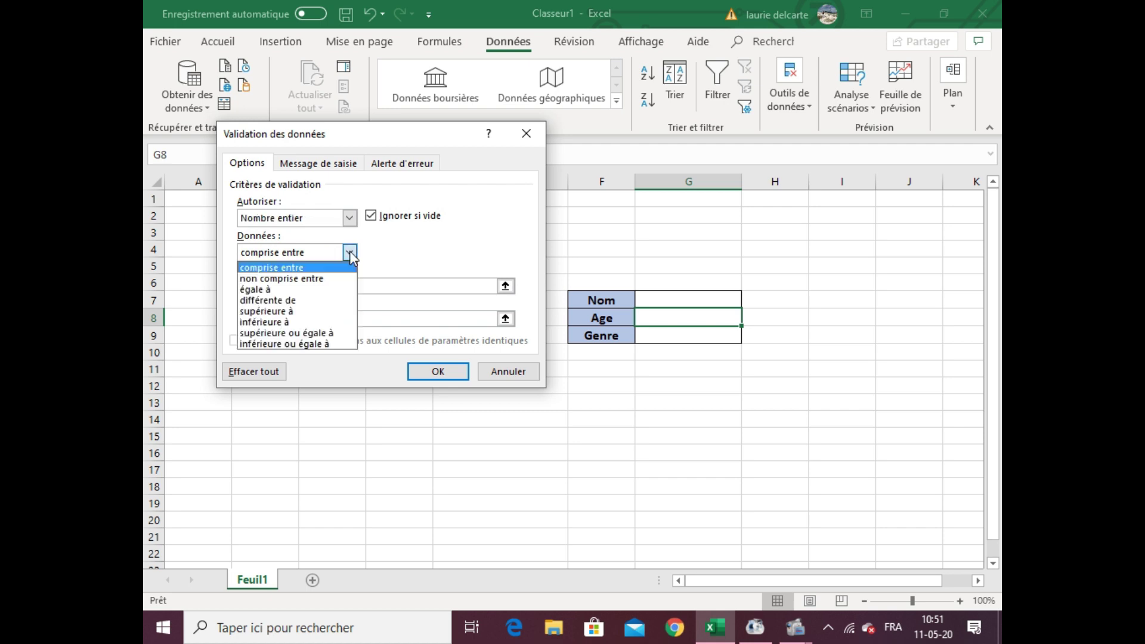
{"action": "left_click", "coordinate": [324, 312]}
{"action": "left_click", "coordinate": [268, 288]}
{"action": "type", "text": "0"}
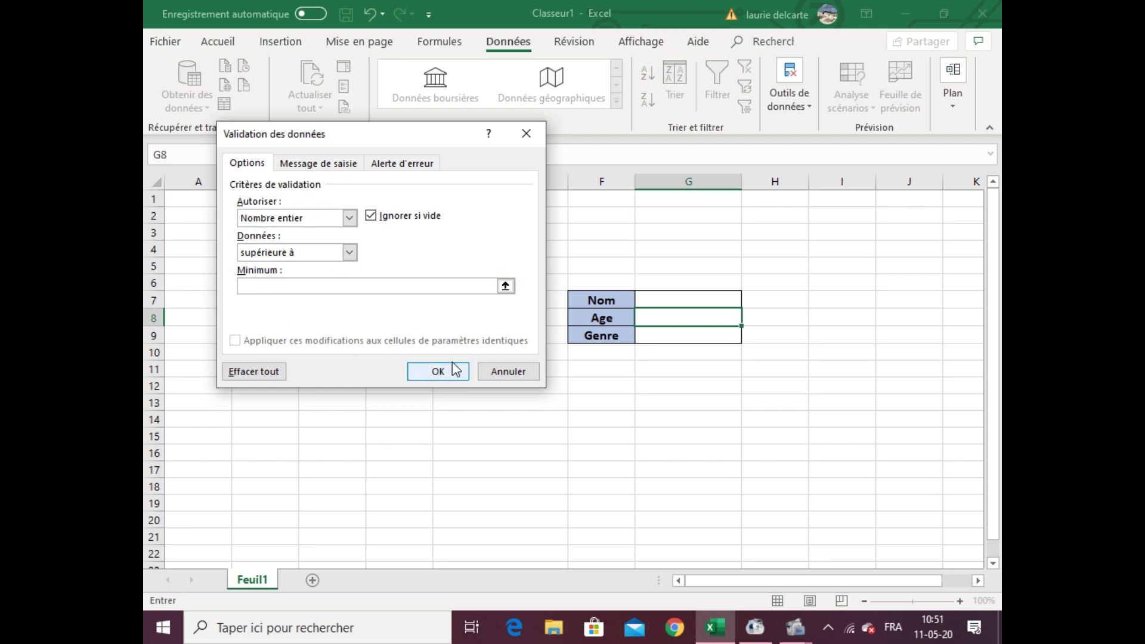
{"action": "type", "text": "18"}
{"action": "left_click", "coordinate": [438, 372]}
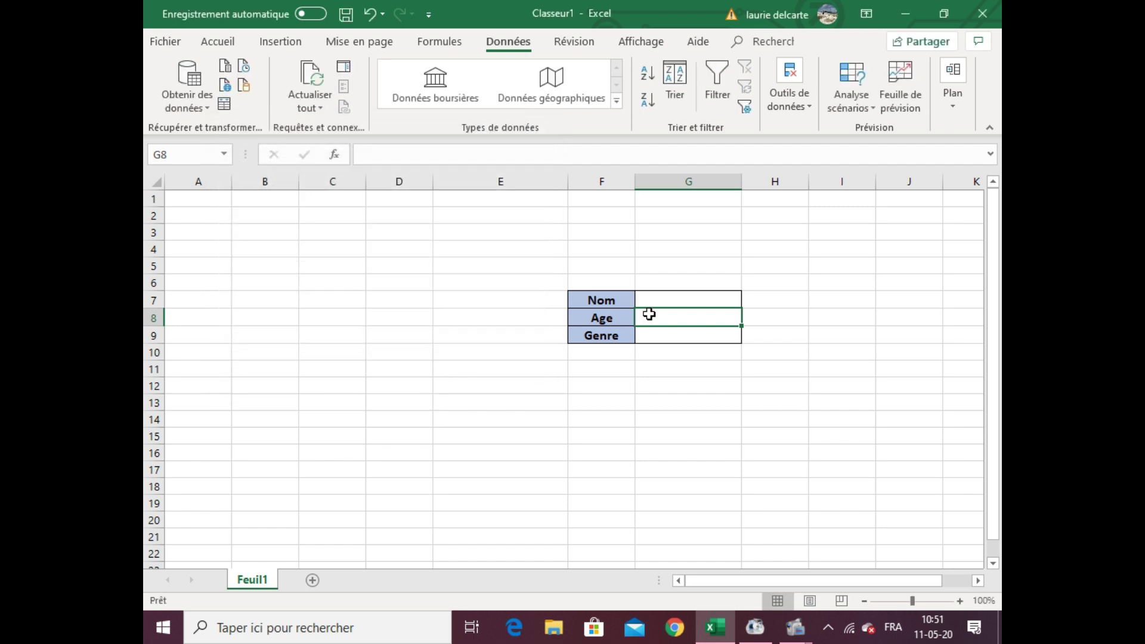
- Test the age rule in G8 with 11, cancelling that entry, and with 19, clearing the cell again
{"action": "type", "text": "11"}
{"action": "key", "text": "Return"}
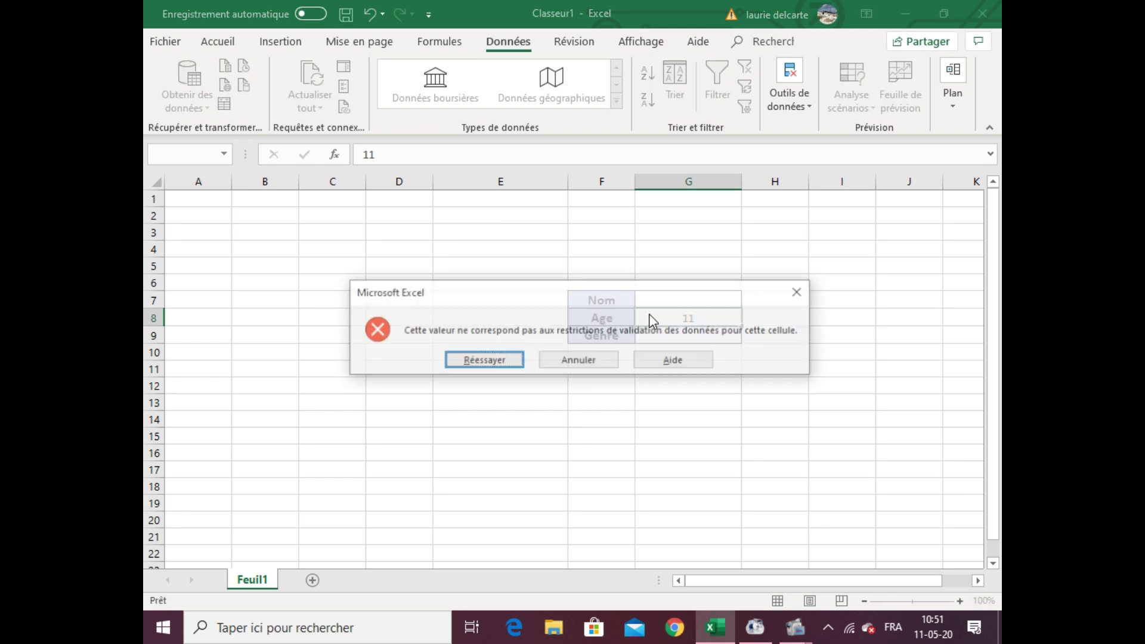
{"action": "key", "text": "Escape"}
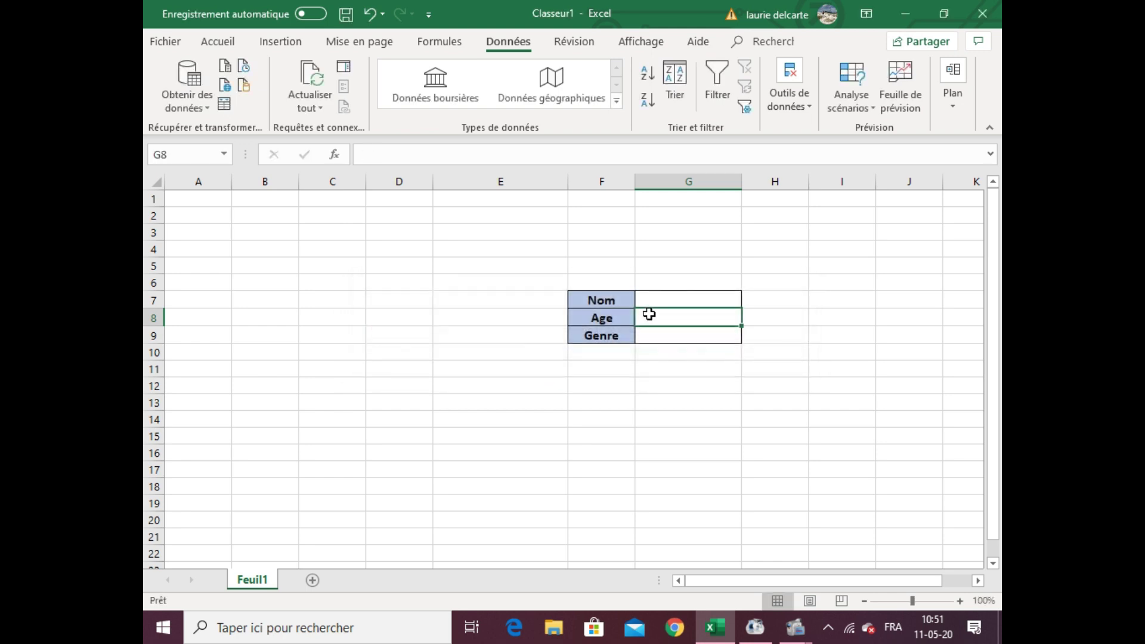
{"action": "type", "text": "19"}
{"action": "key", "text": "Return"}
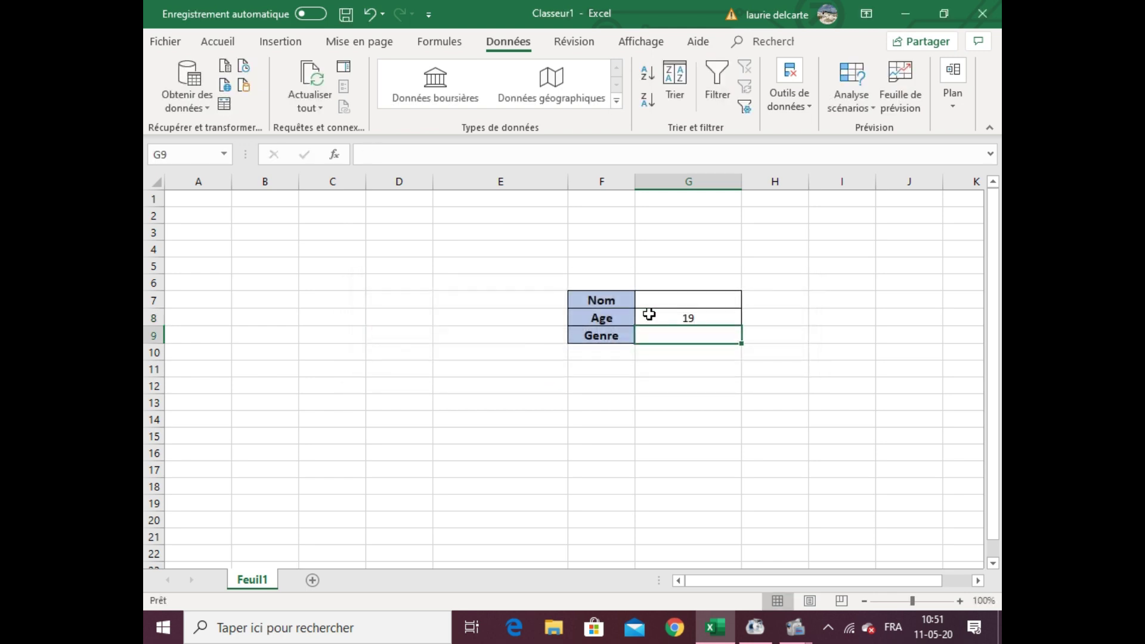
{"action": "left_click", "coordinate": [649, 314]}
{"action": "key", "text": "Delete"}
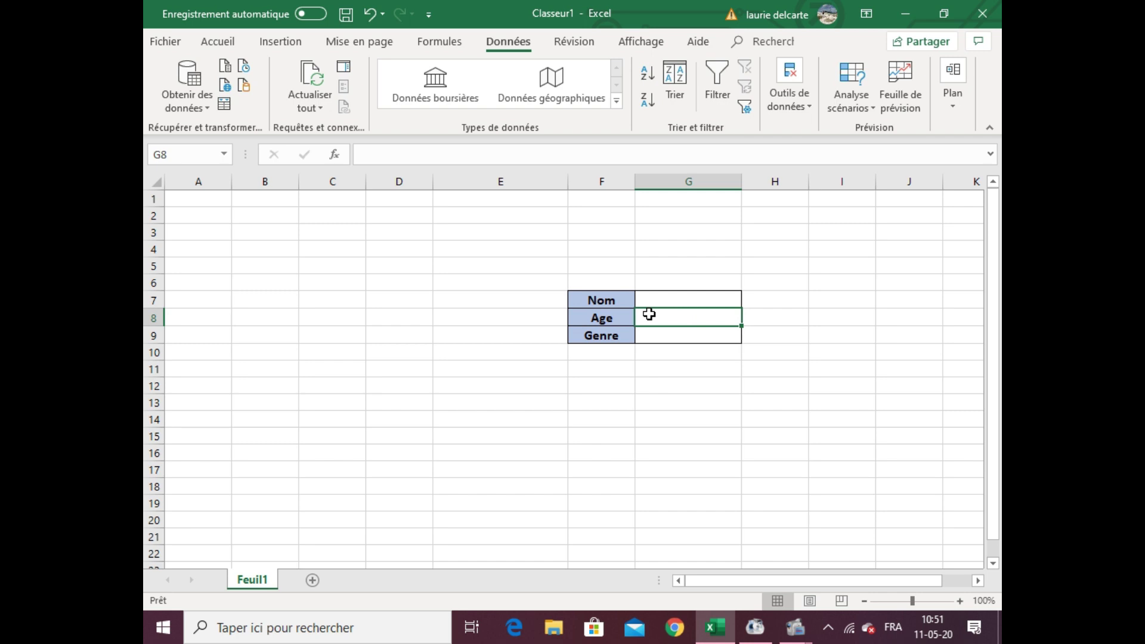
- Test the whole-number age rule in G8 with moi, 12,5 and 19,5, cancelling each entry
{"action": "type", "text": "moi"}
{"action": "key", "text": "Return"}
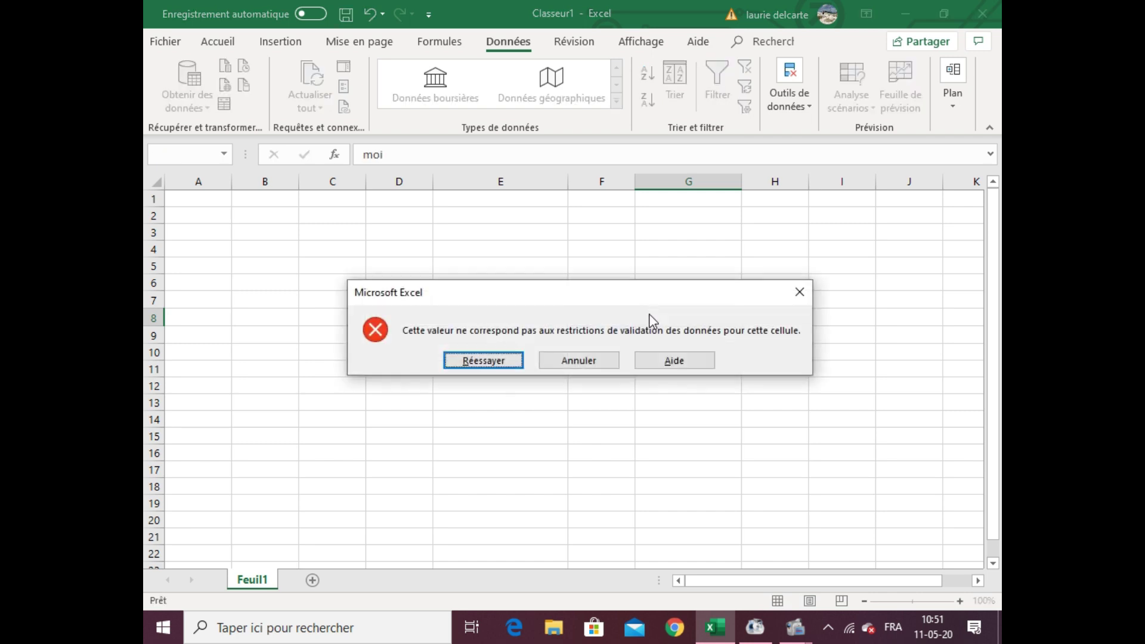
{"action": "left_click", "coordinate": [580, 360]}
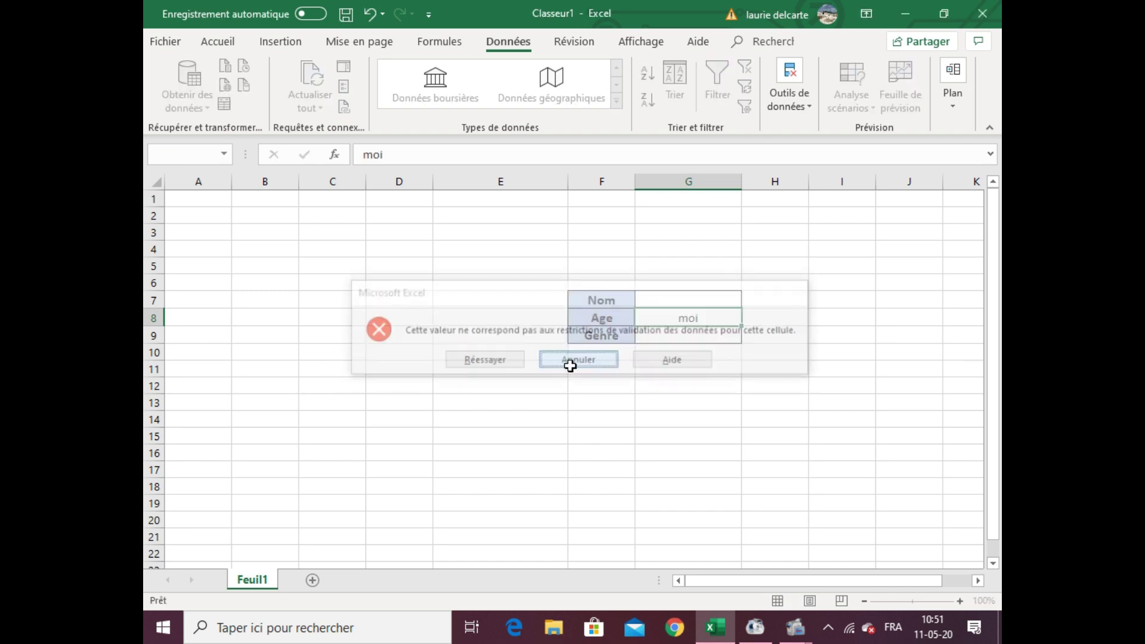
{"action": "type", "text": "12,5"}
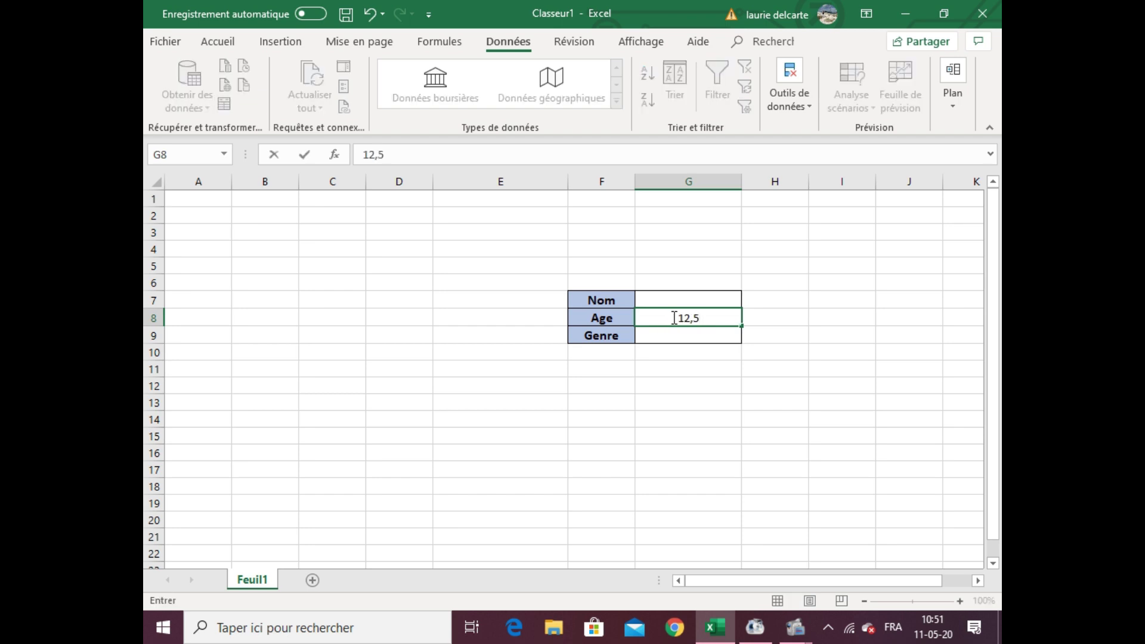
{"action": "key", "text": "Return"}
{"action": "key", "text": "Tab"}
{"action": "key", "text": "Return"}
{"action": "type", "text": "19,5"}
{"action": "key", "text": "Return"}
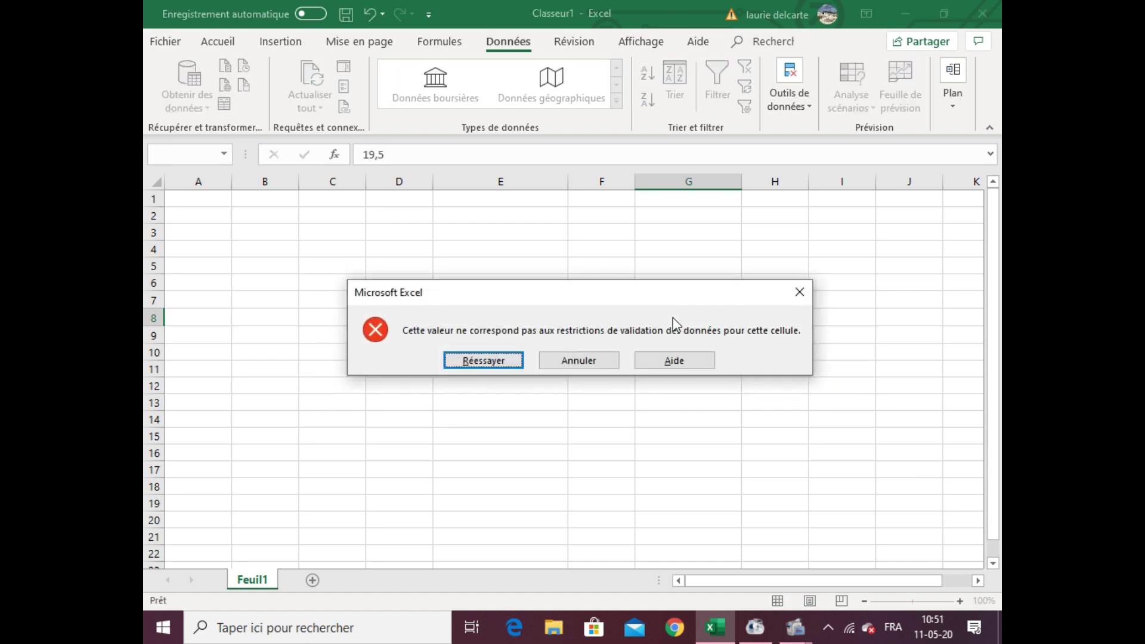
{"action": "key", "text": "Tab"}
{"action": "key", "text": "Return"}
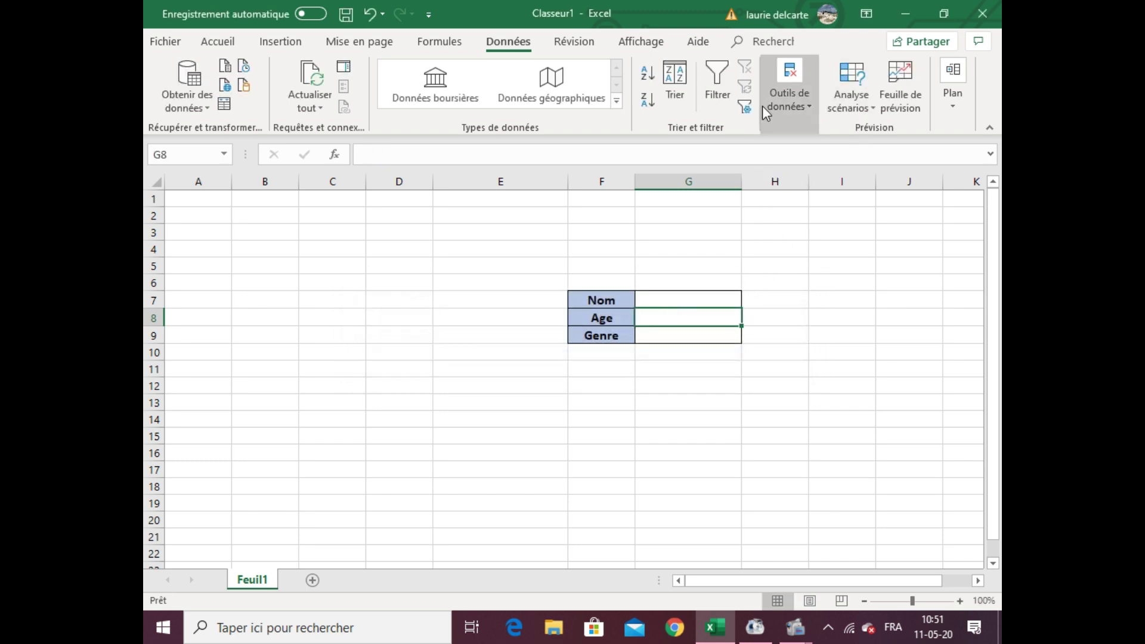
- Change G8's validation rule to allow decimal numbers (Décimal) and apply it
{"action": "left_click", "coordinate": [811, 97]}
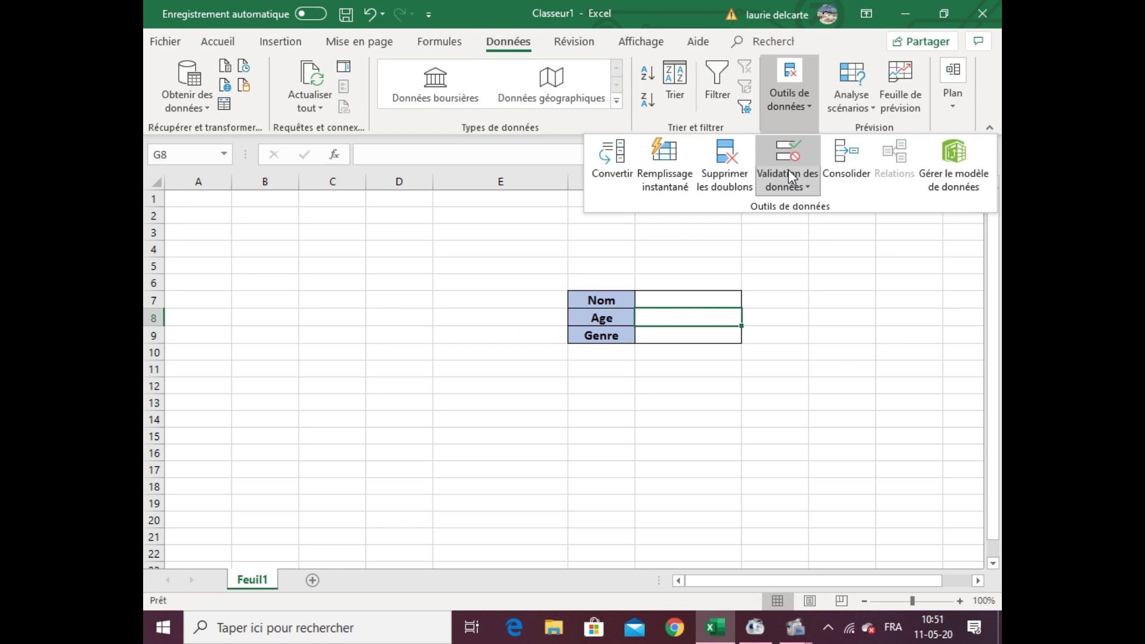
{"action": "left_click", "coordinate": [789, 174]}
{"action": "left_click", "coordinate": [807, 210]}
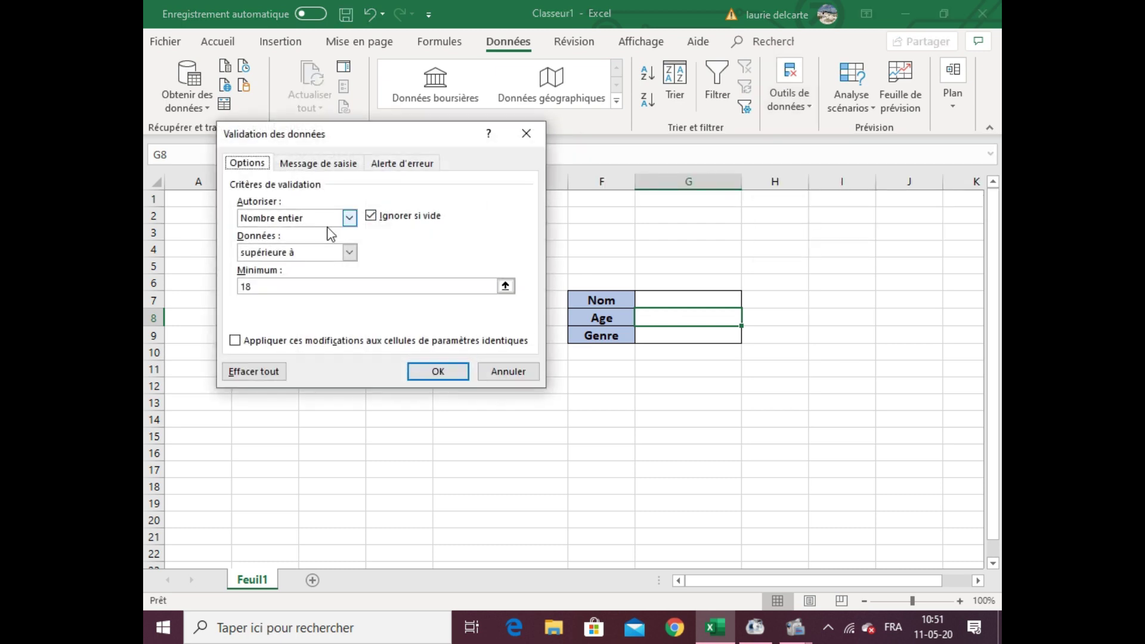
{"action": "left_click", "coordinate": [349, 219]}
{"action": "left_click", "coordinate": [324, 263]}
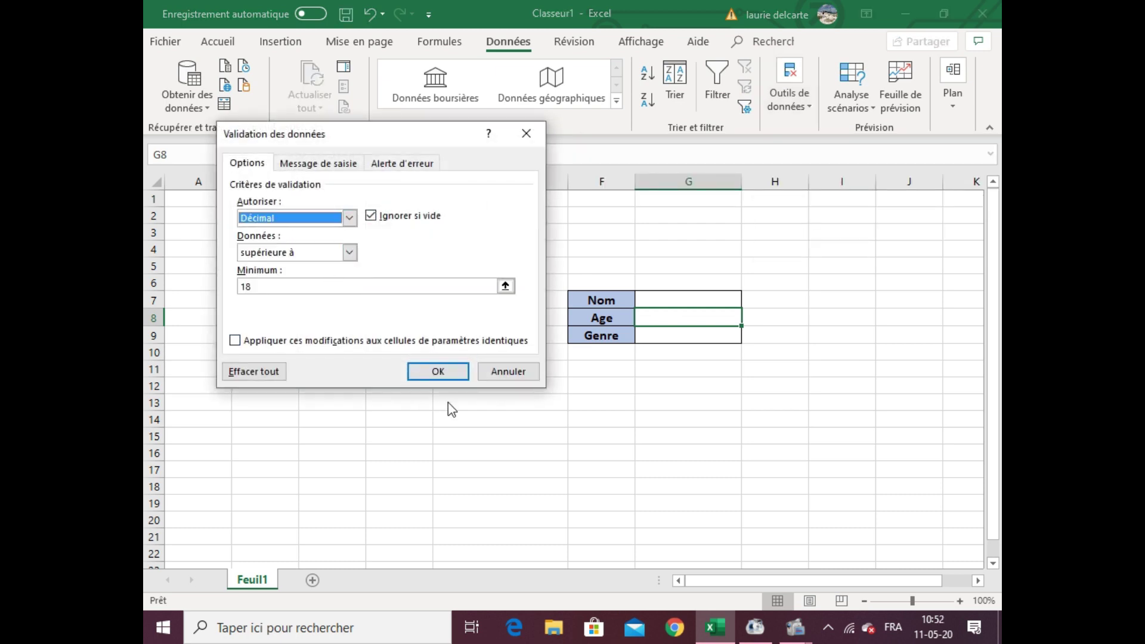
{"action": "left_click", "coordinate": [445, 372]}
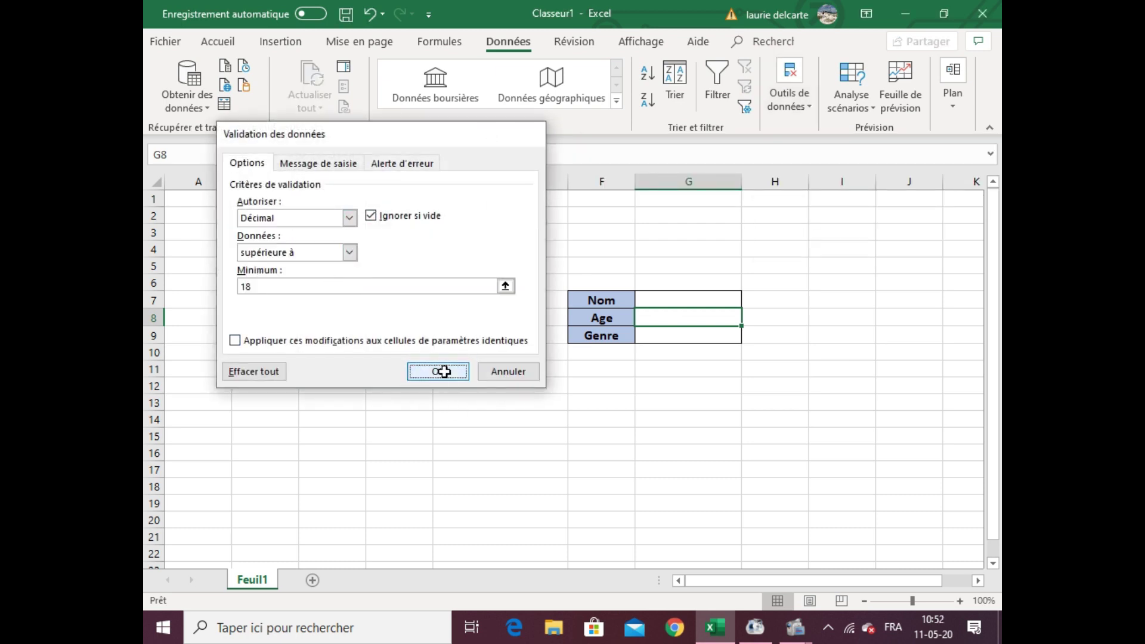
- Enter 18,5 as the age in G8, and review the cell's validation settings without changing them
{"action": "type", "text": "18,5"}
{"action": "key", "text": "Return"}
{"action": "left_click", "coordinate": [689, 319]}
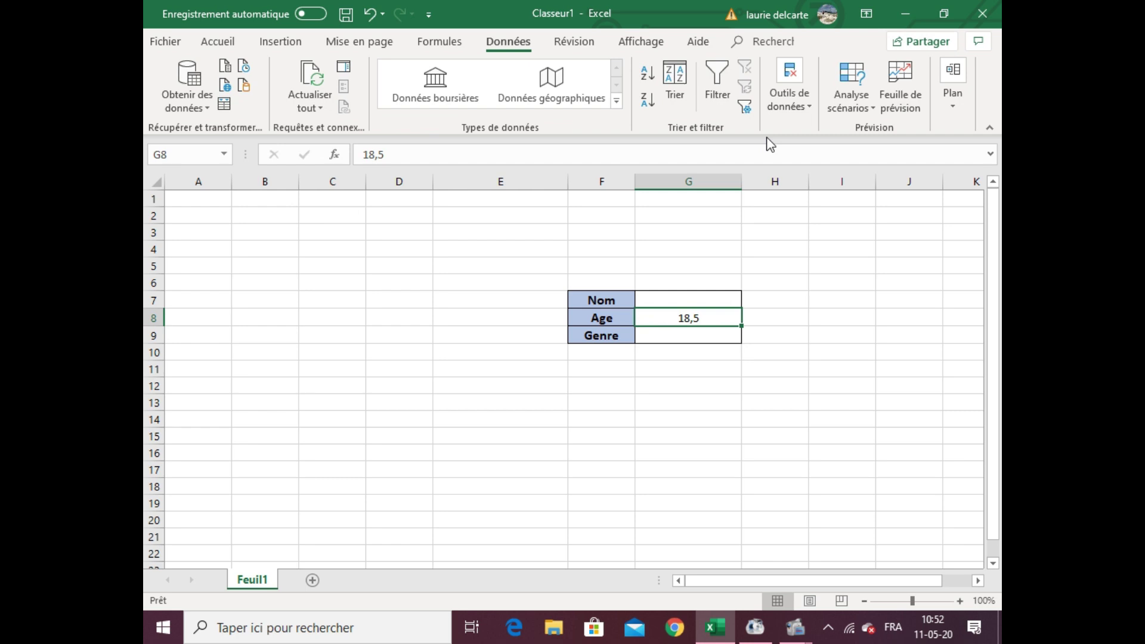
{"action": "left_click", "coordinate": [807, 87]}
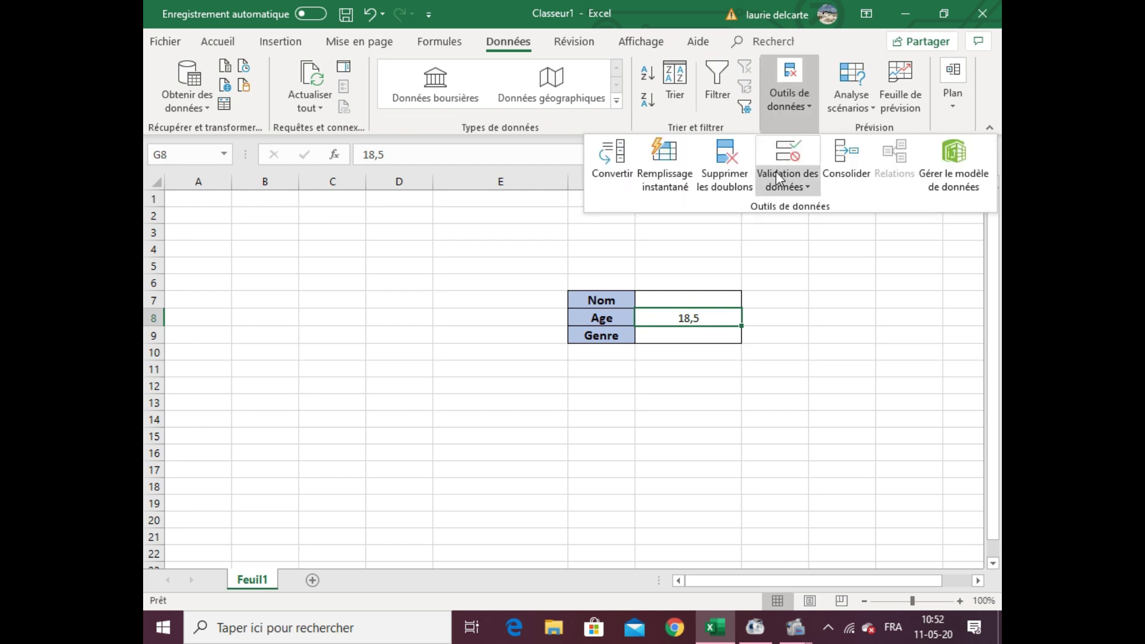
{"action": "left_click", "coordinate": [789, 154]}
{"action": "left_click", "coordinate": [532, 371]}
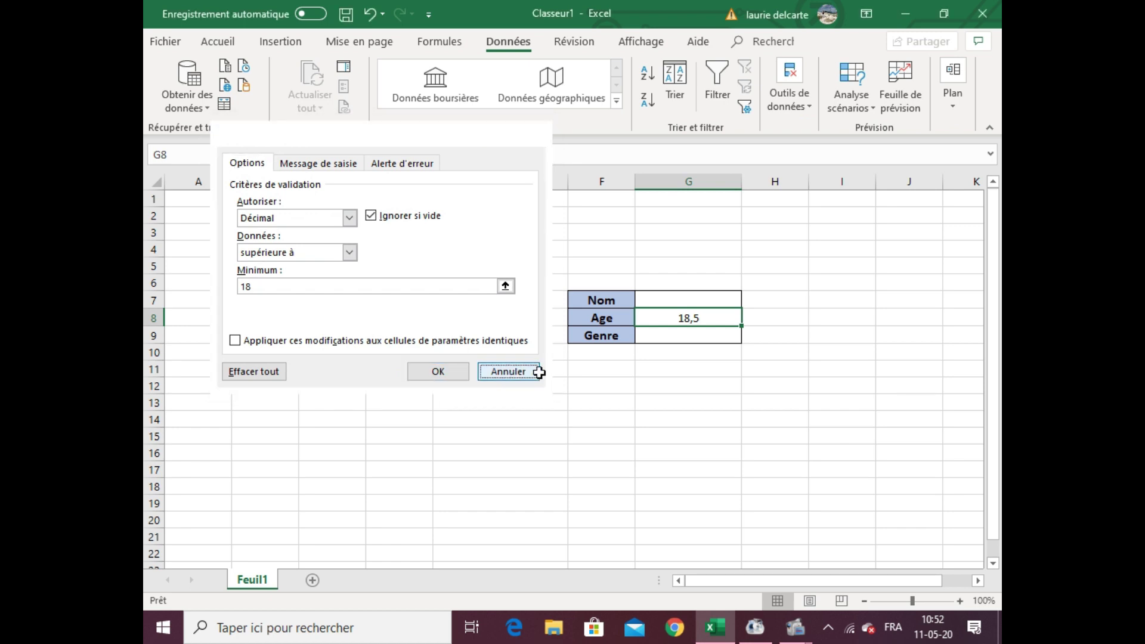
{"action": "left_click", "coordinate": [655, 339]}
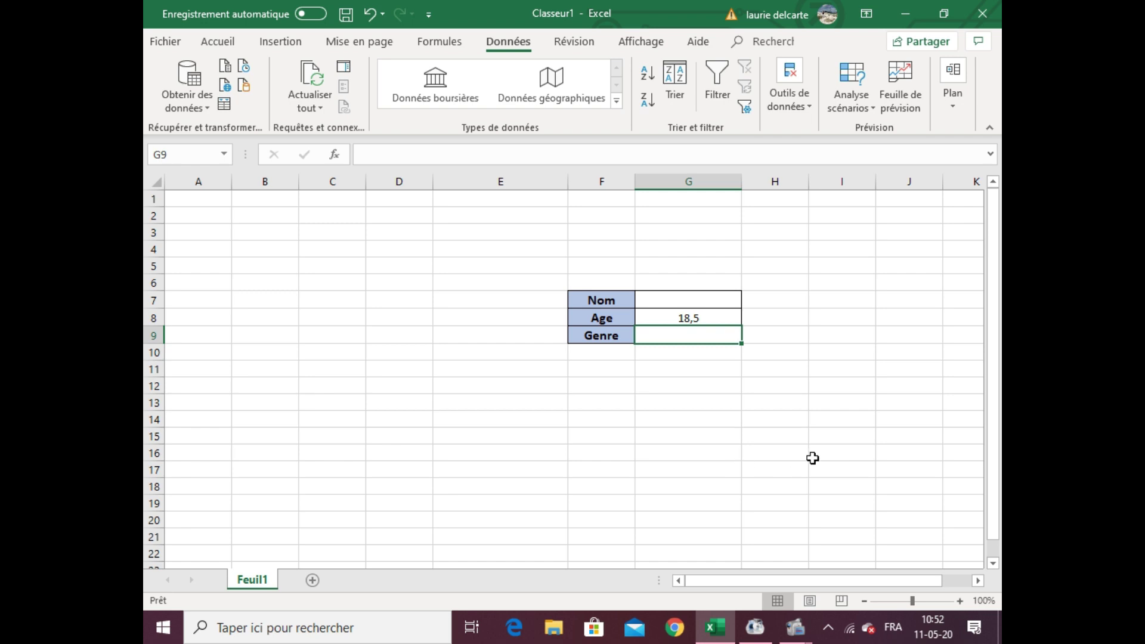
{"action": "left_click_drag", "start_coordinate": [834, 419], "coordinate": [829, 473]}
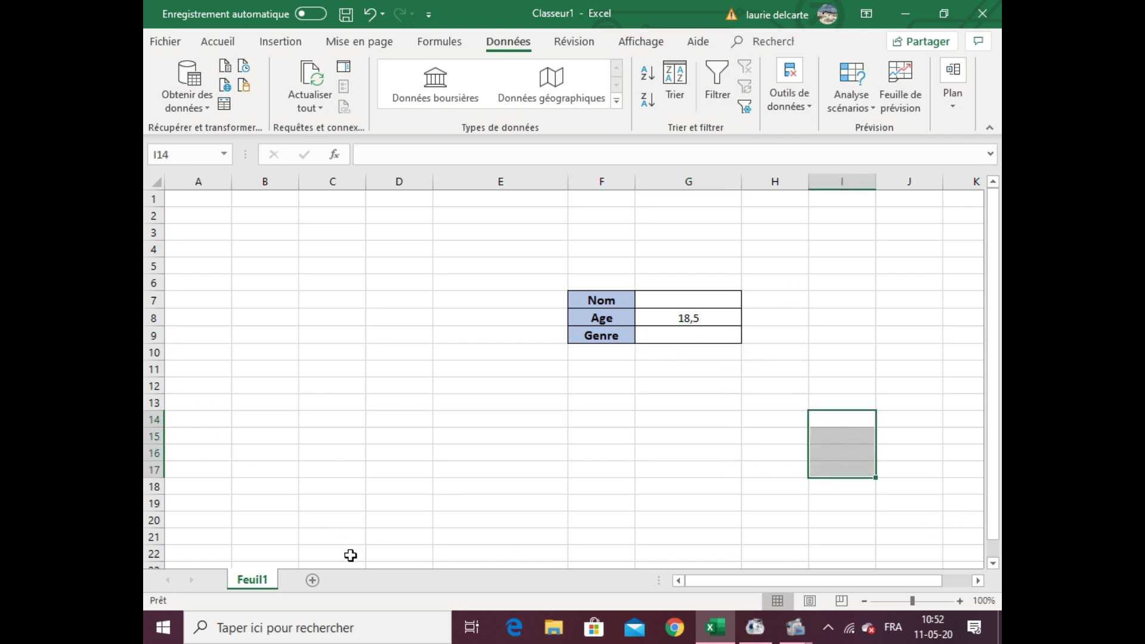
{"action": "left_click", "coordinate": [874, 418]}
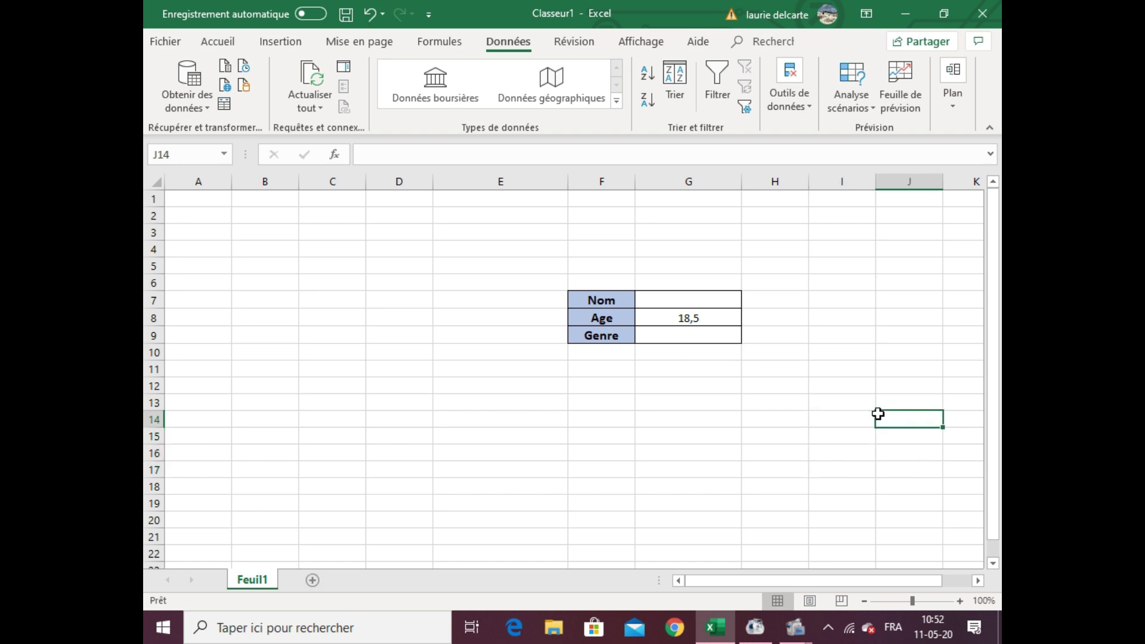
- Add a new worksheet and list Genre, Masculin and Féminin in cells A1 to A3
{"action": "left_click", "coordinate": [312, 580]}
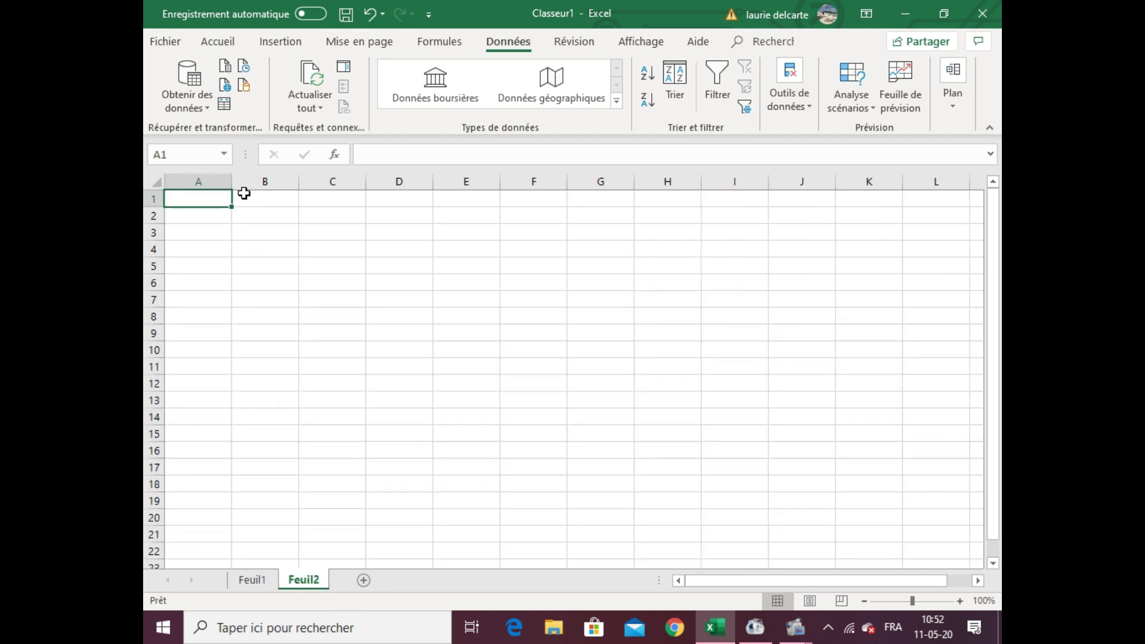
{"action": "type", "text": "Genre"}
{"action": "key", "text": "Return"}
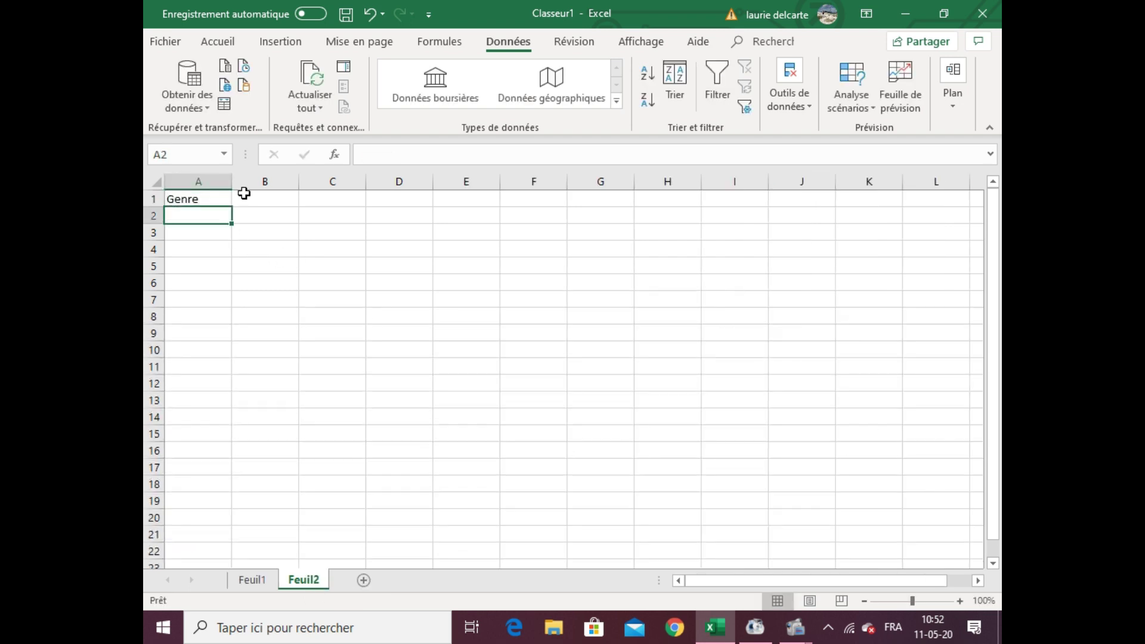
{"action": "type", "text": "Mas"}
{"action": "type", "text": "uc"}
{"action": "key", "text": "BackSpace"}
{"action": "key", "text": "BackSpace"}
{"action": "type", "text": "culin"}
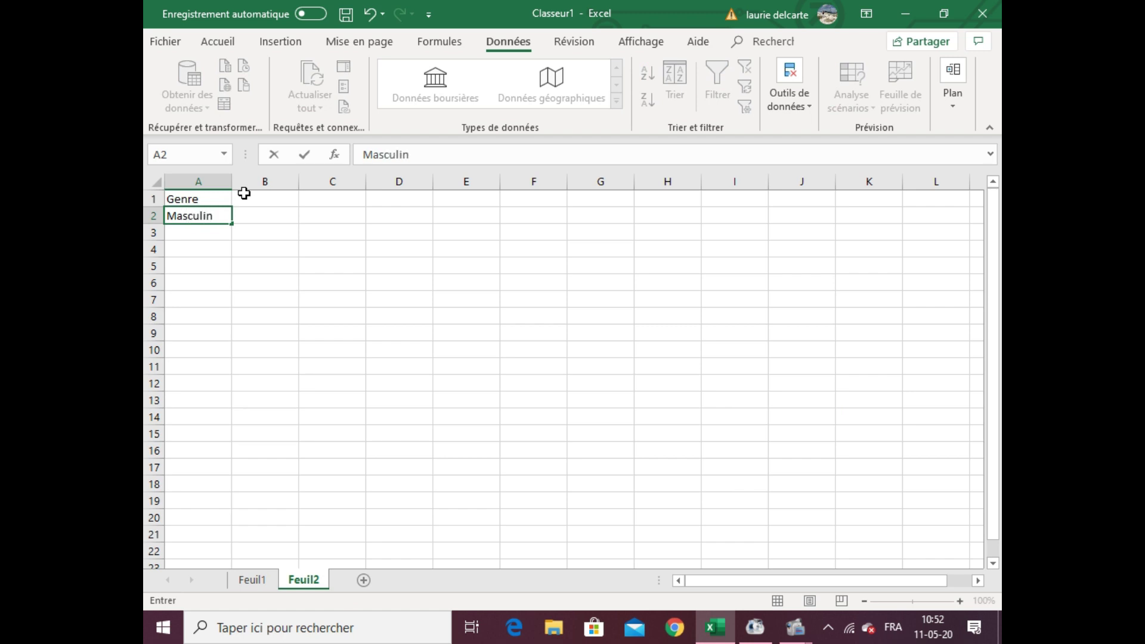
{"action": "key", "text": "Return"}
{"action": "type", "text": "Fémini"}
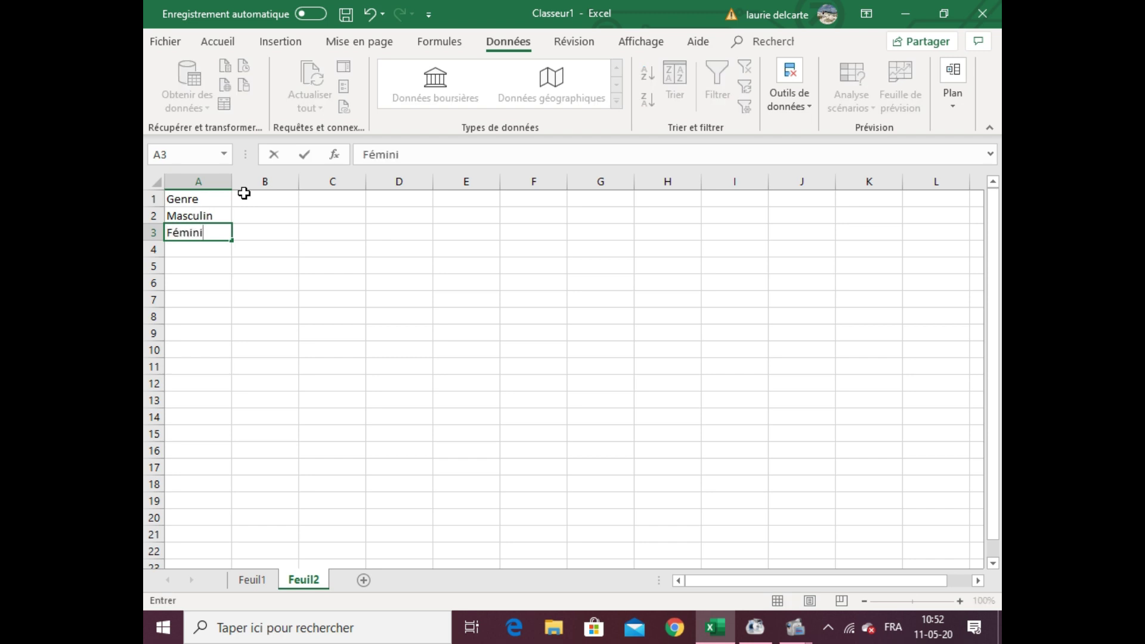
{"action": "type", "text": "n"}
- Format the gender list with borders around A1:A3 and a centred, light blue header cell Genre
{"action": "left_click_drag", "start_coordinate": [215, 199], "coordinate": [215, 233]}
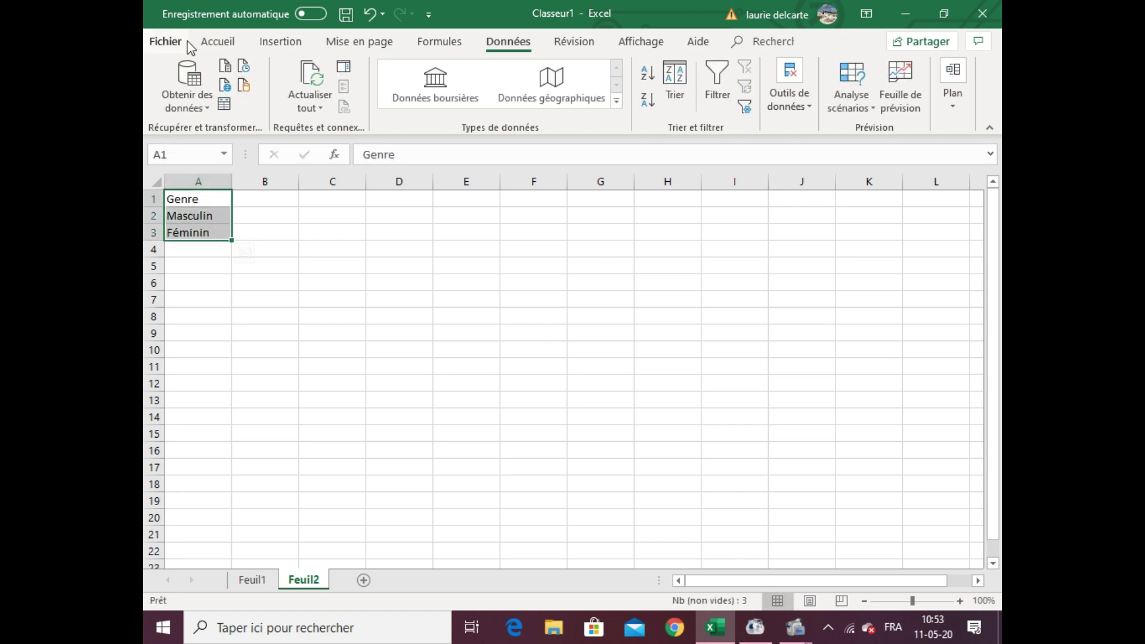
{"action": "left_click", "coordinate": [206, 43]}
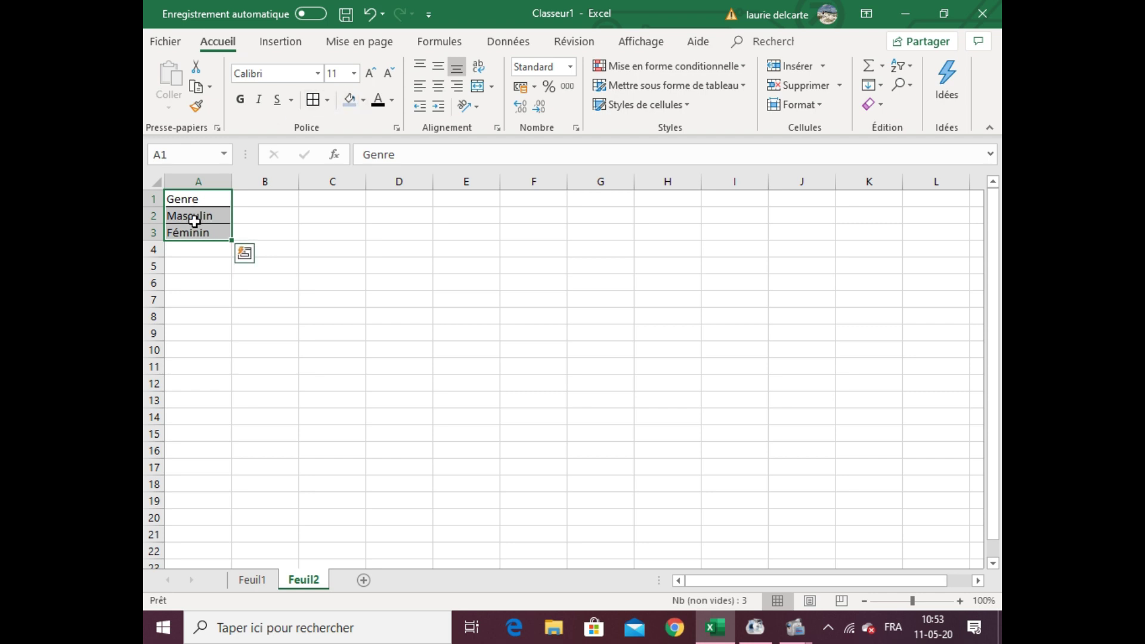
{"action": "left_click", "coordinate": [204, 200]}
{"action": "left_click", "coordinate": [349, 99]}
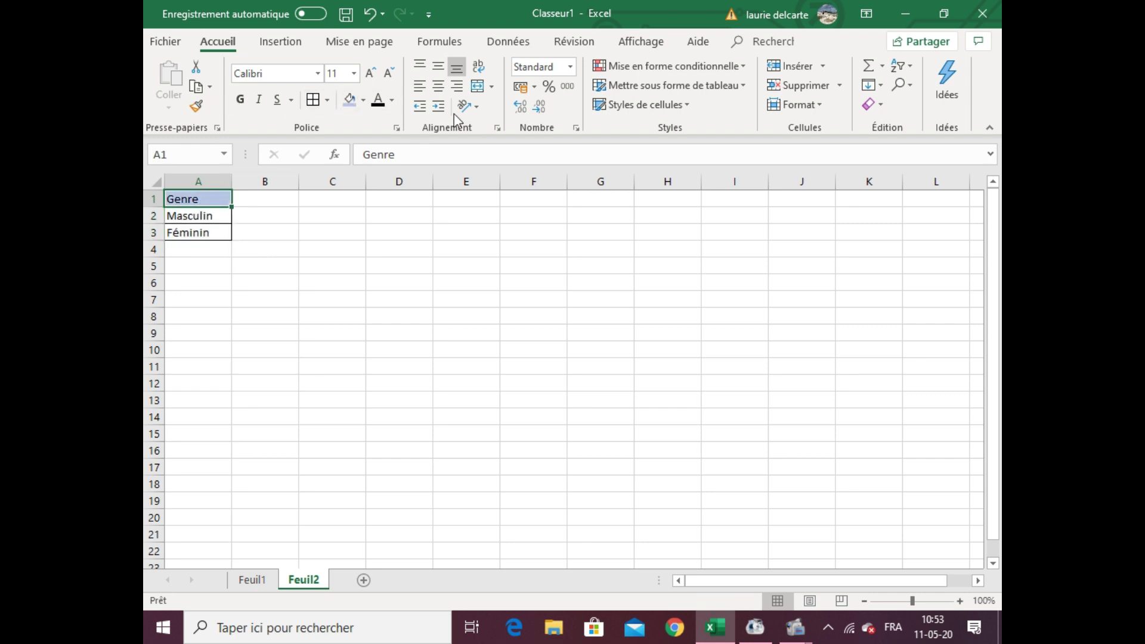
{"action": "left_click", "coordinate": [438, 86]}
{"action": "left_click", "coordinate": [315, 297]}
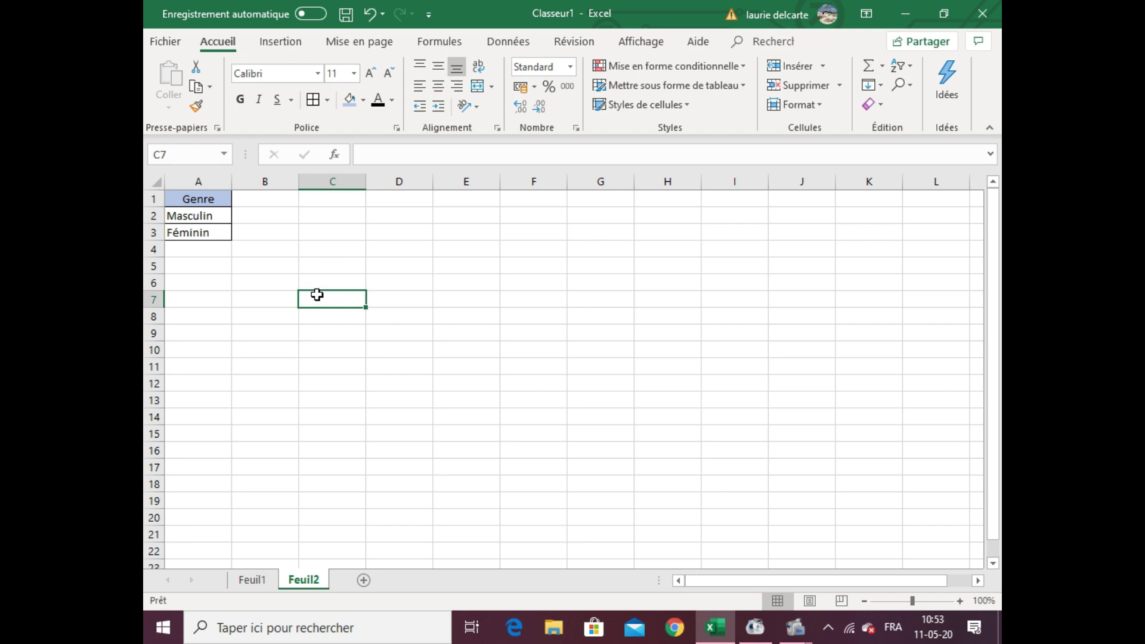
- Set the validation of the Genre answer cell G9 on Feuil1 to a list (Liste)
{"action": "left_click", "coordinate": [253, 580]}
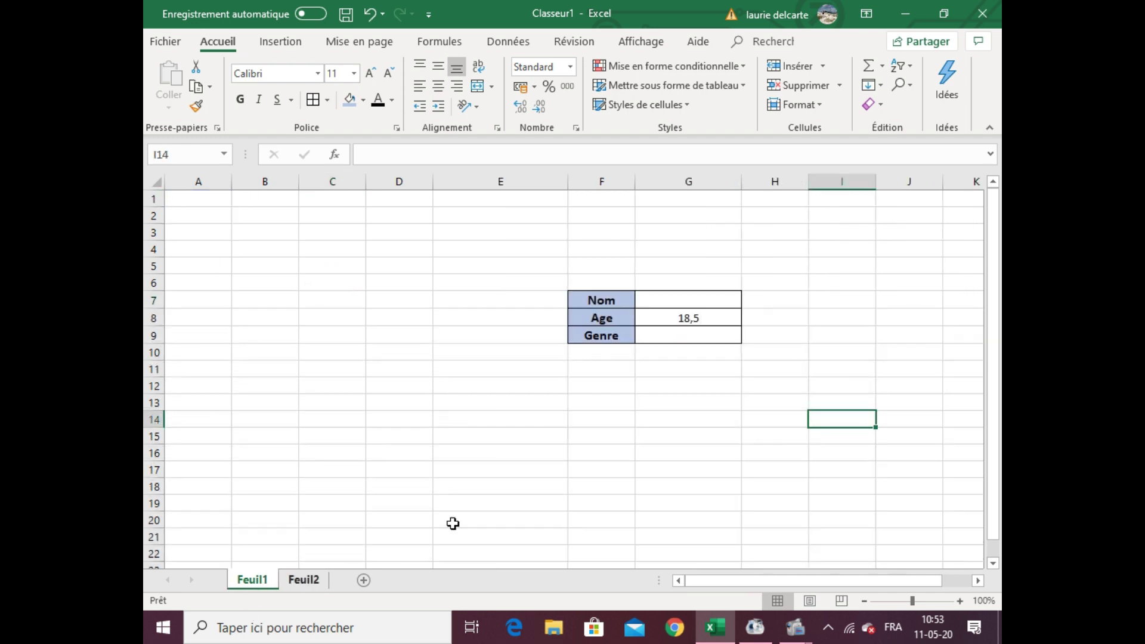
{"action": "left_click", "coordinate": [651, 337]}
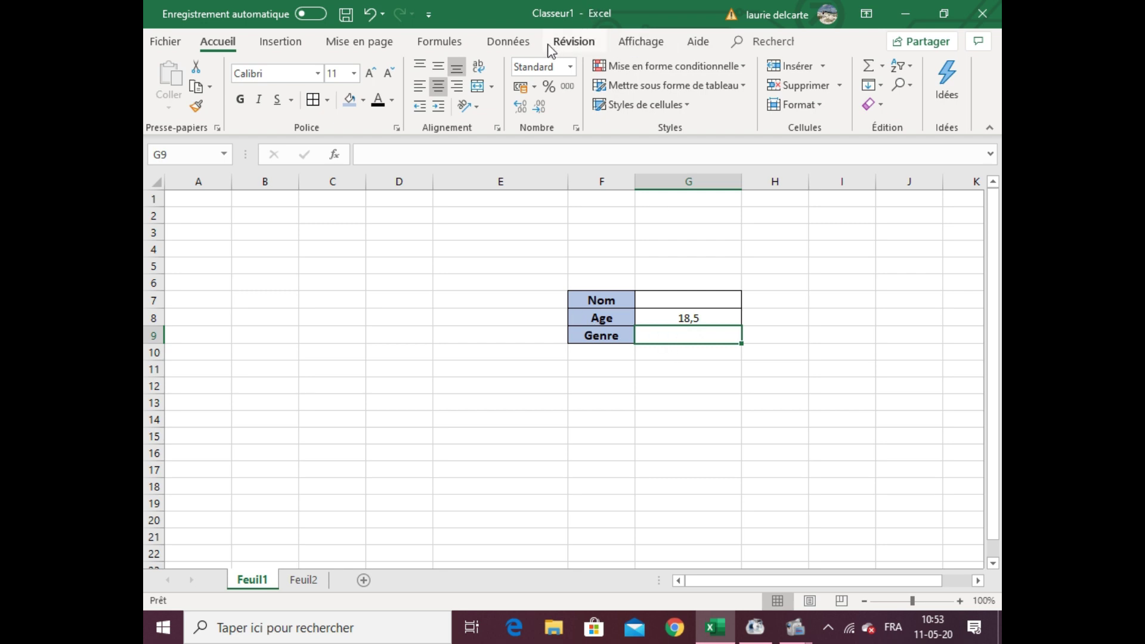
{"action": "left_click", "coordinate": [513, 43]}
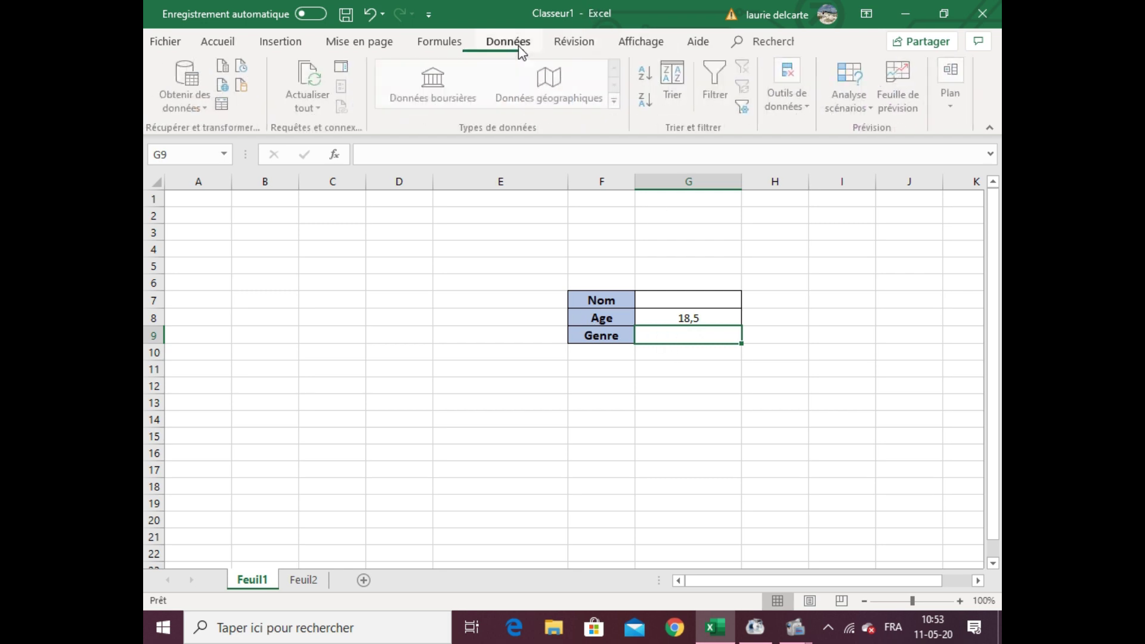
{"action": "left_click", "coordinate": [782, 78]}
{"action": "left_click", "coordinate": [779, 154]}
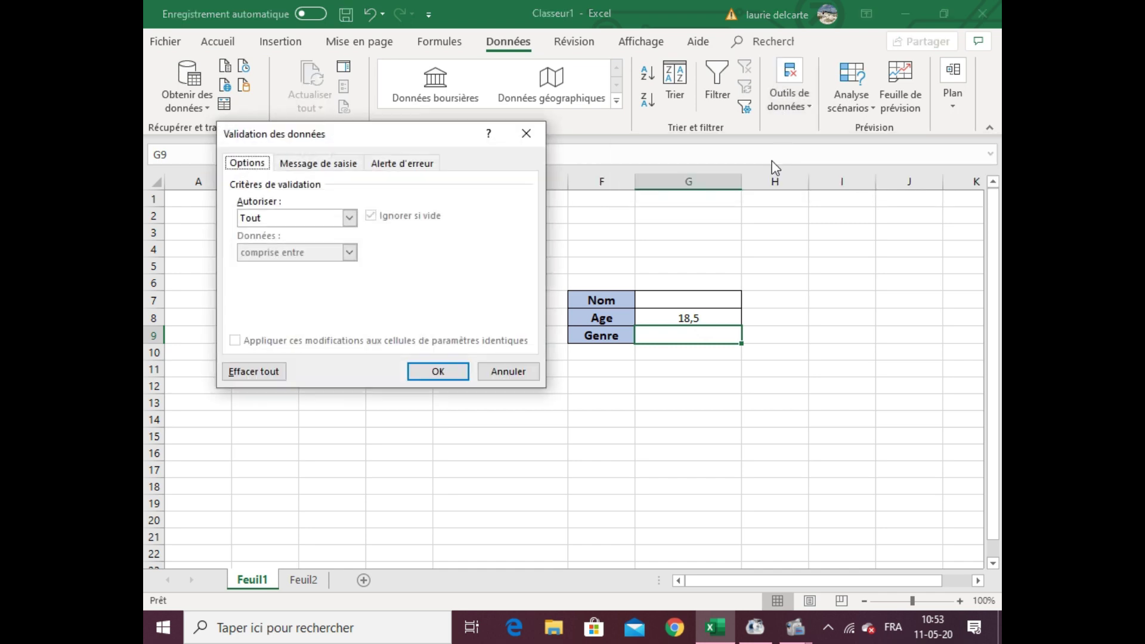
{"action": "left_click", "coordinate": [351, 218]}
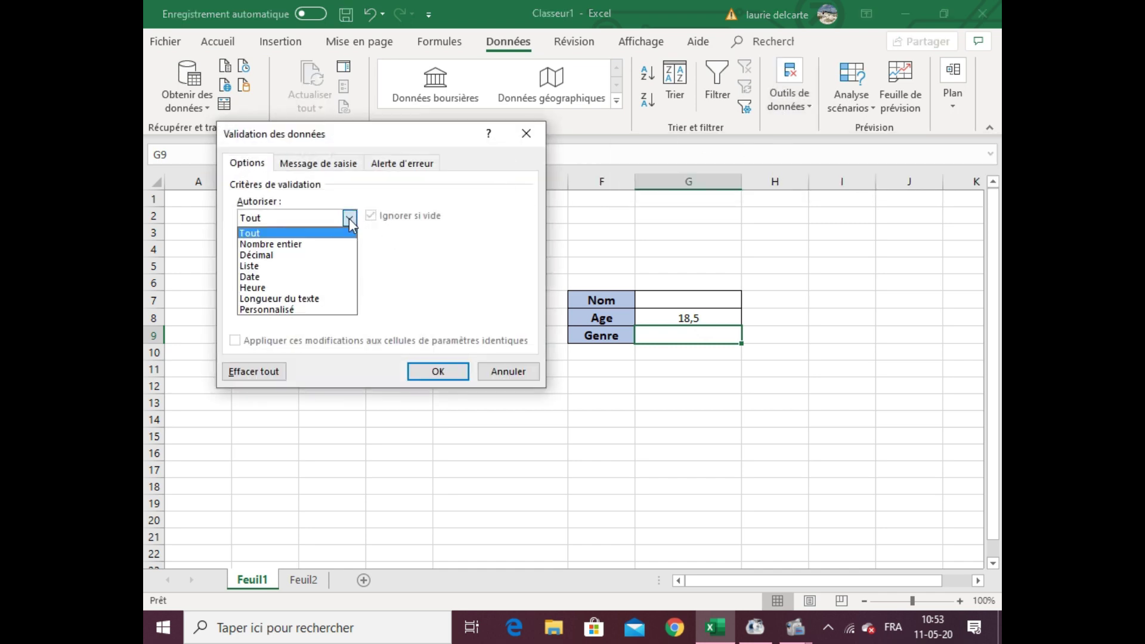
{"action": "left_click", "coordinate": [334, 266]}
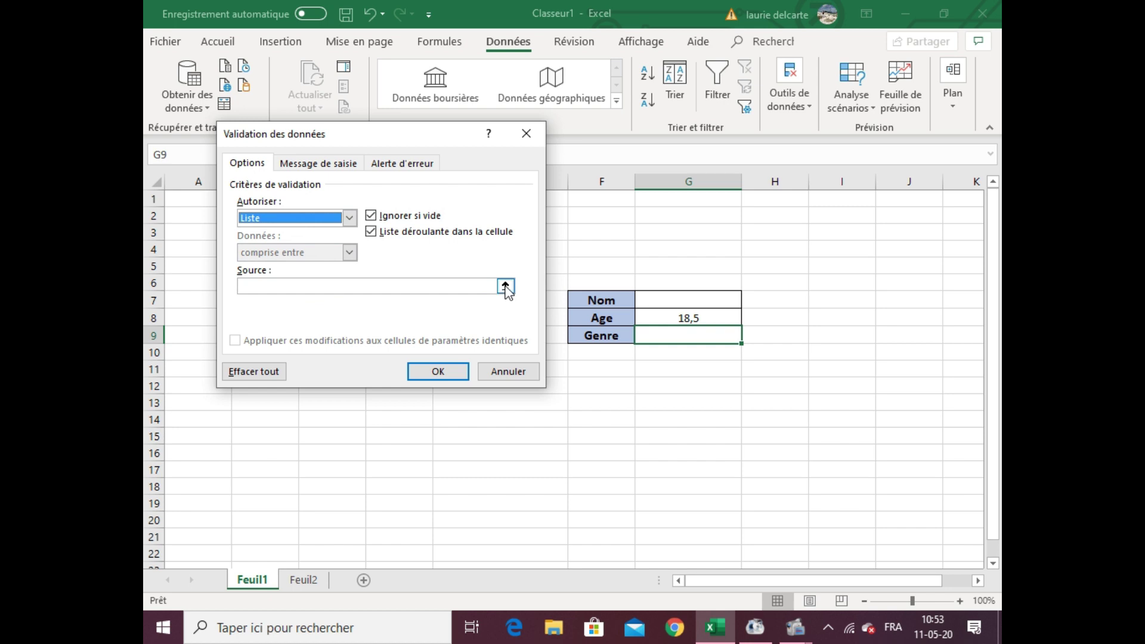
- Use Feuil2 cells A2:A3 (=Feuil2!$A$2:$A$3) as the list source and apply the rule to G9
{"action": "left_click", "coordinate": [422, 286]}
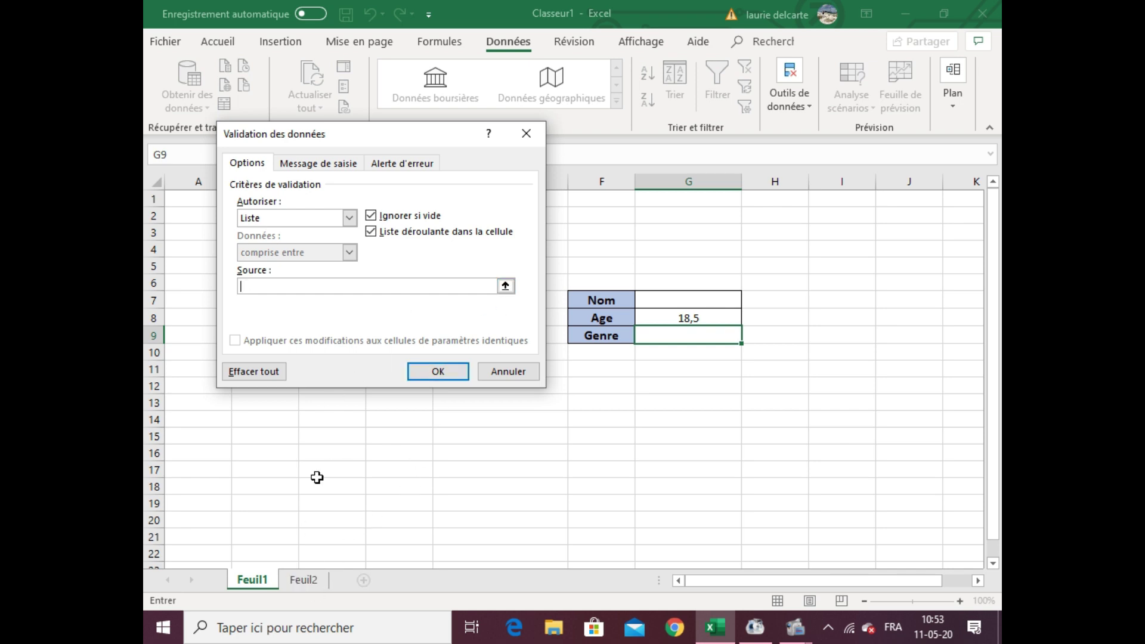
{"action": "left_click", "coordinate": [307, 581]}
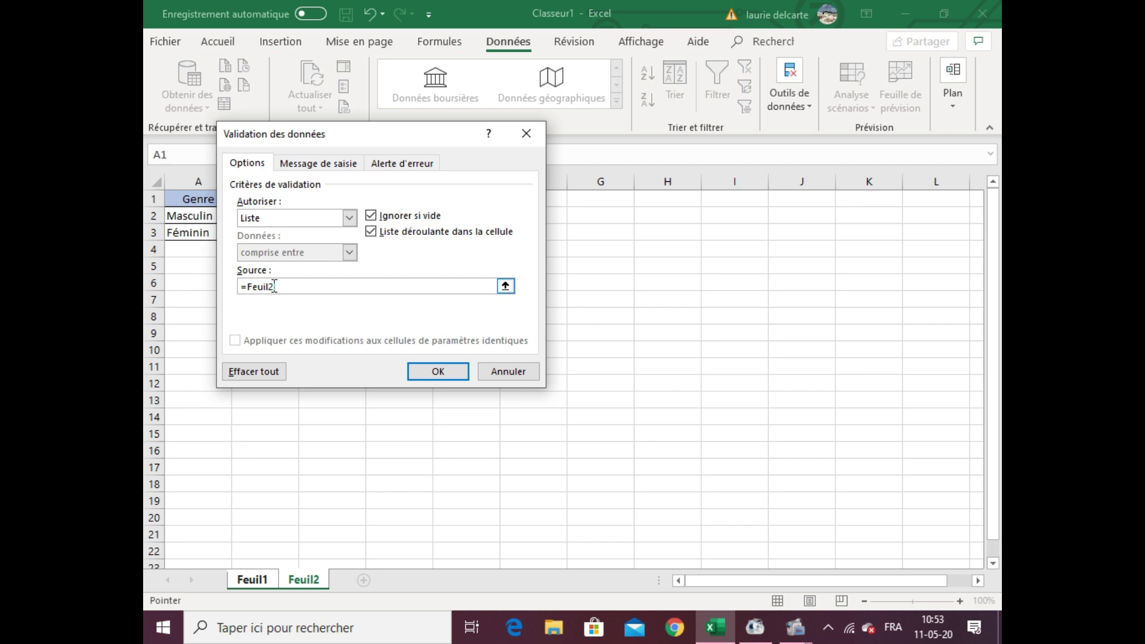
{"action": "left_click_drag", "start_coordinate": [309, 139], "coordinate": [457, 142]}
{"action": "left_click_drag", "start_coordinate": [202, 212], "coordinate": [204, 231]}
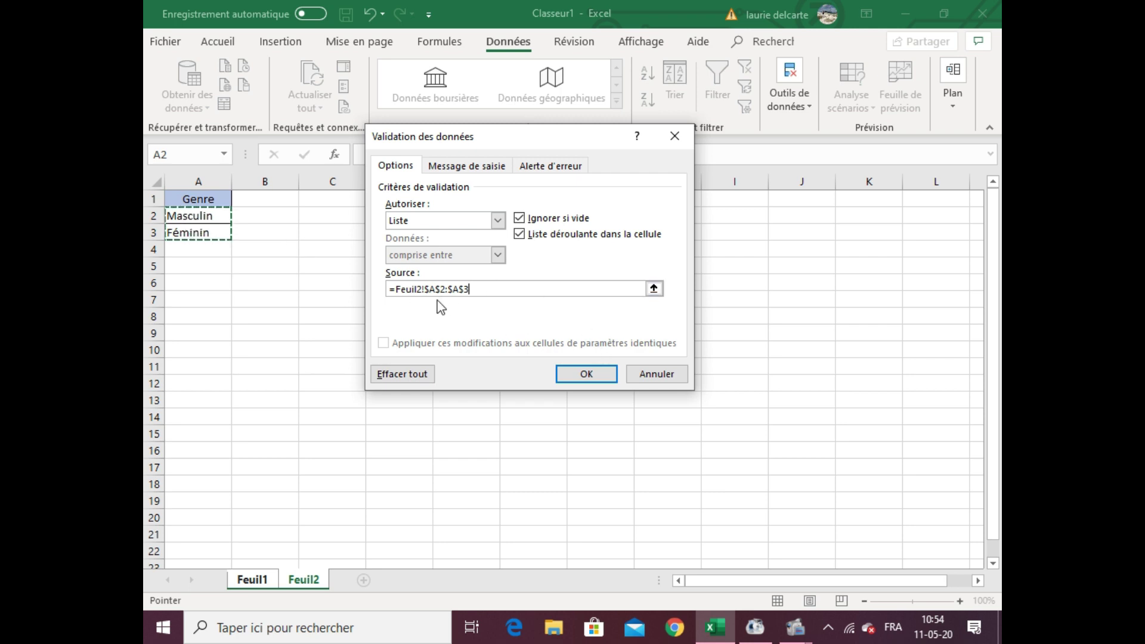
{"action": "left_click", "coordinate": [581, 373]}
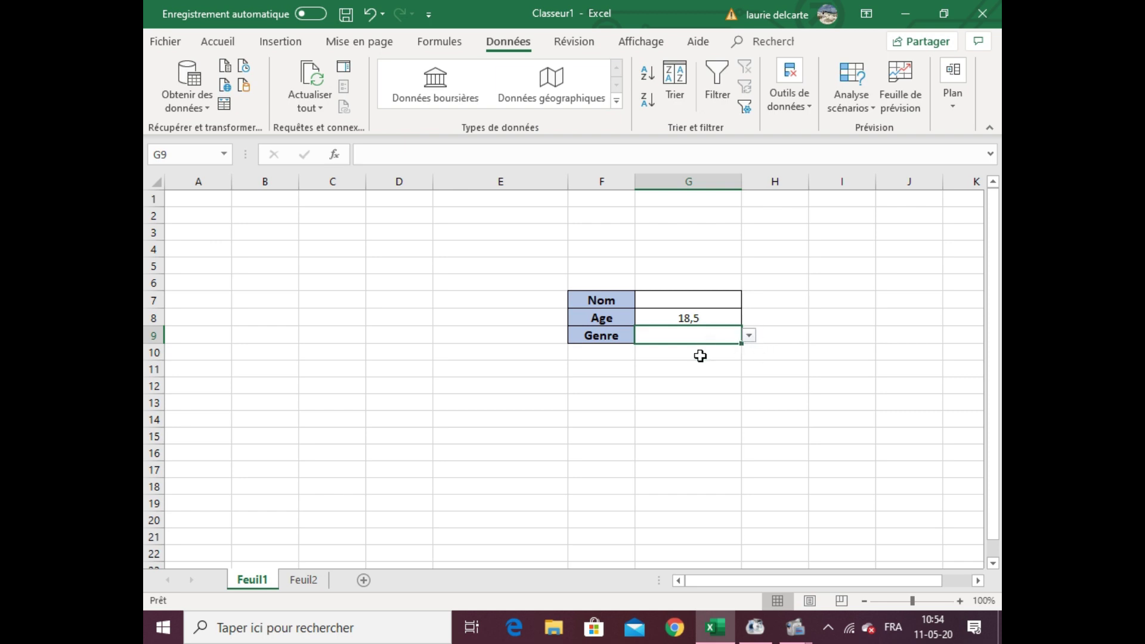
- Test the Genre drop-down in G9 by choosing Masculin, Féminin and Masculin again
{"action": "left_click", "coordinate": [750, 337]}
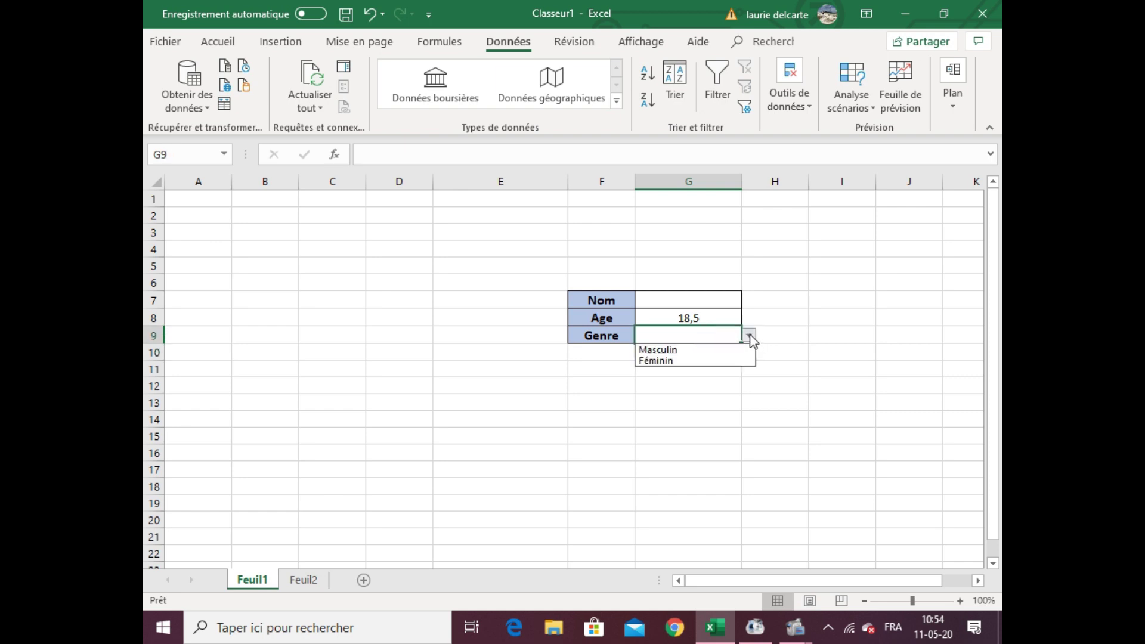
{"action": "left_click", "coordinate": [717, 350]}
{"action": "left_click", "coordinate": [750, 337]}
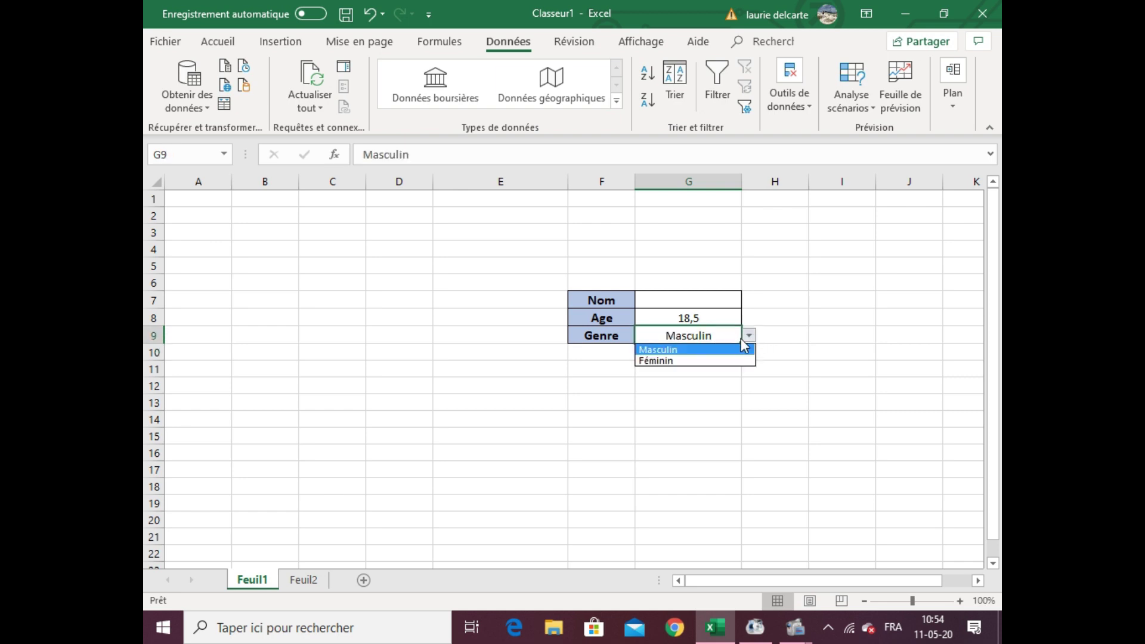
{"action": "left_click", "coordinate": [718, 362]}
{"action": "left_click", "coordinate": [749, 337]}
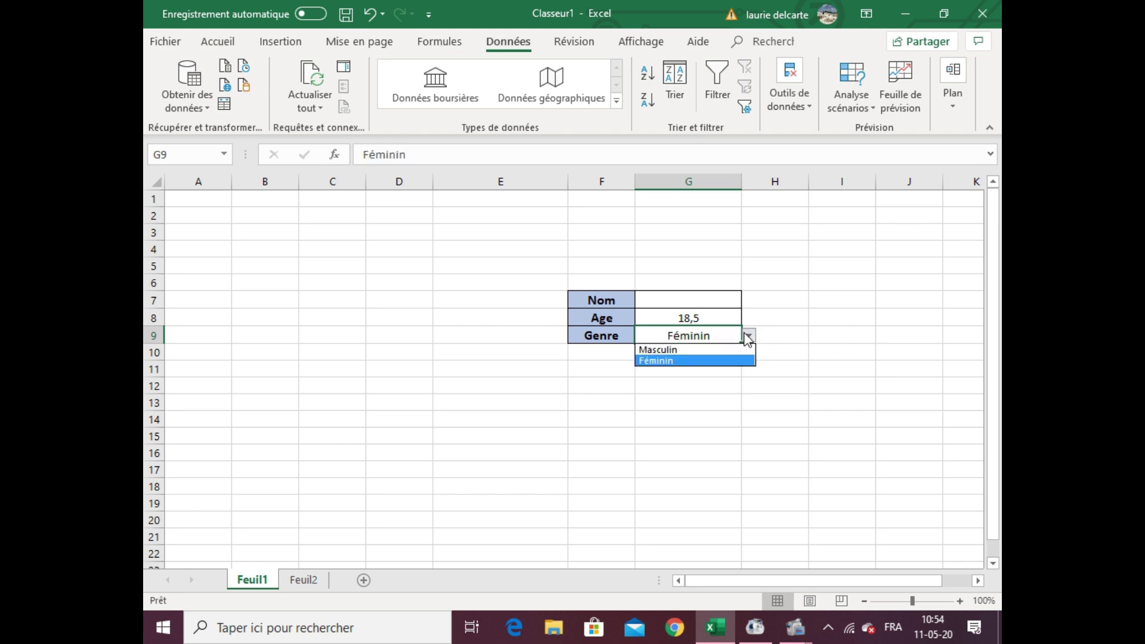
{"action": "left_click", "coordinate": [719, 351]}
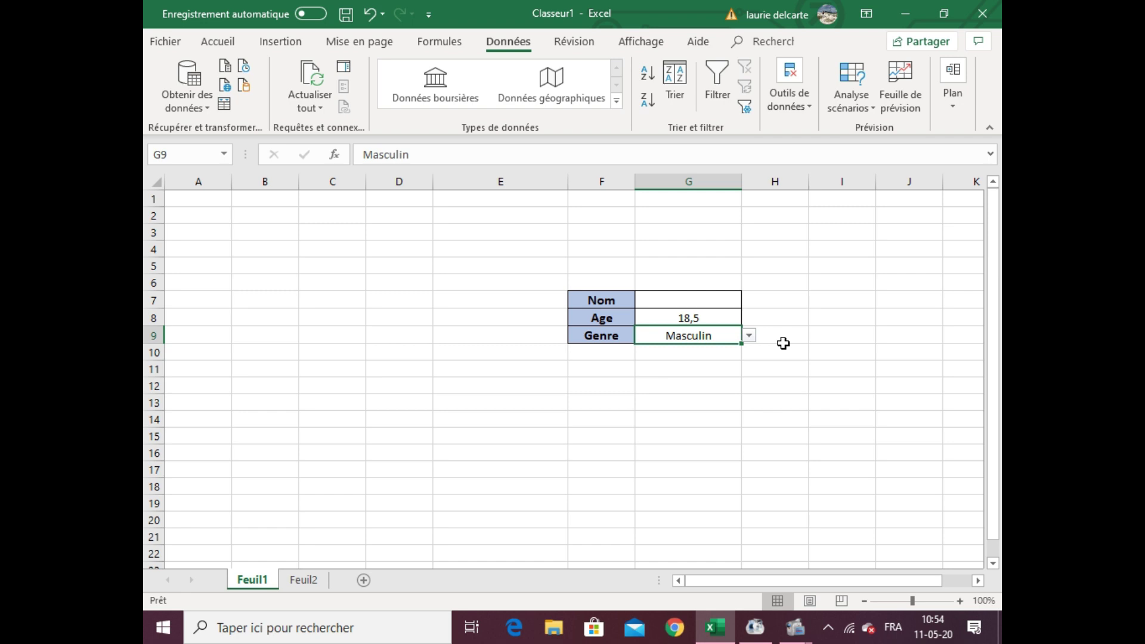
- Insert a new row above Féminin in the gender list on Feuil2
{"action": "left_click", "coordinate": [305, 582]}
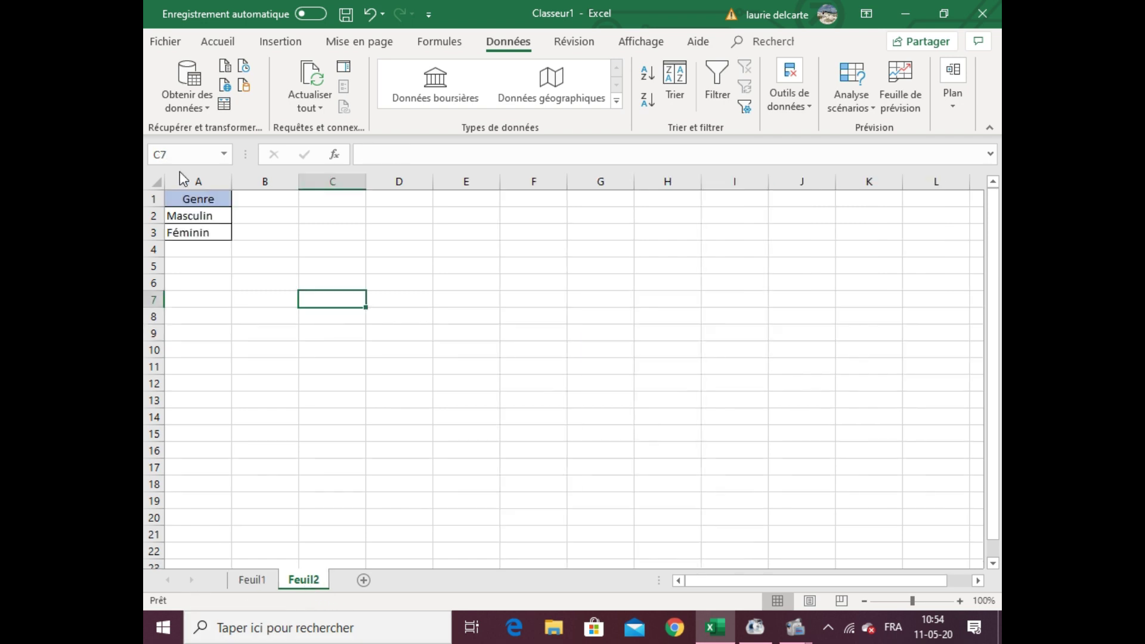
{"action": "left_click", "coordinate": [157, 233]}
{"action": "right_click", "coordinate": [157, 232]}
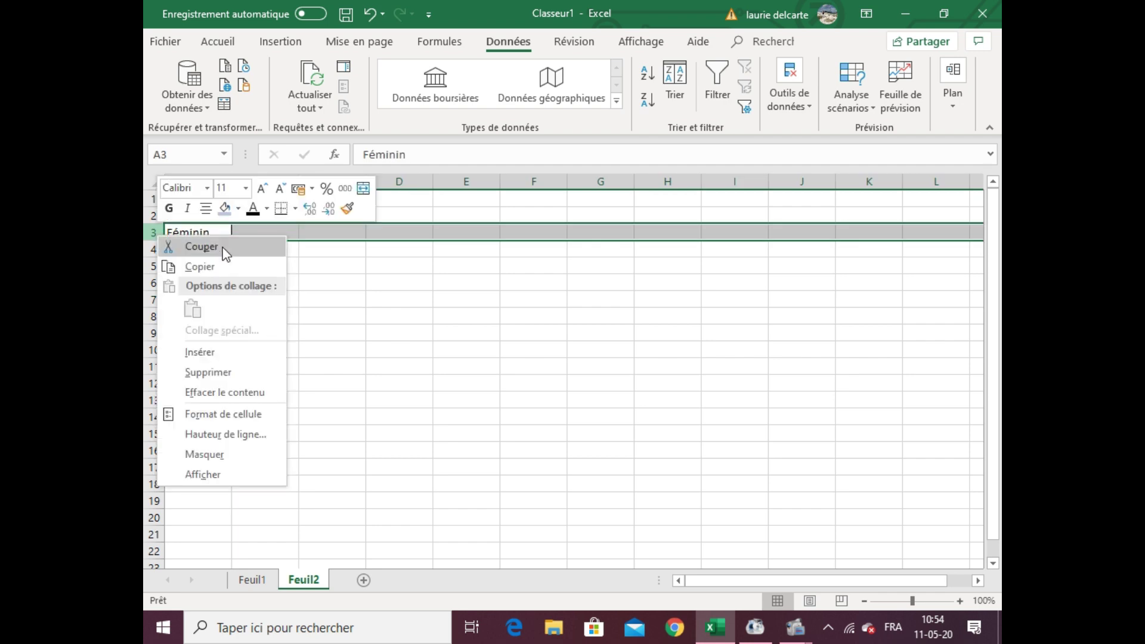
{"action": "left_click", "coordinate": [216, 354]}
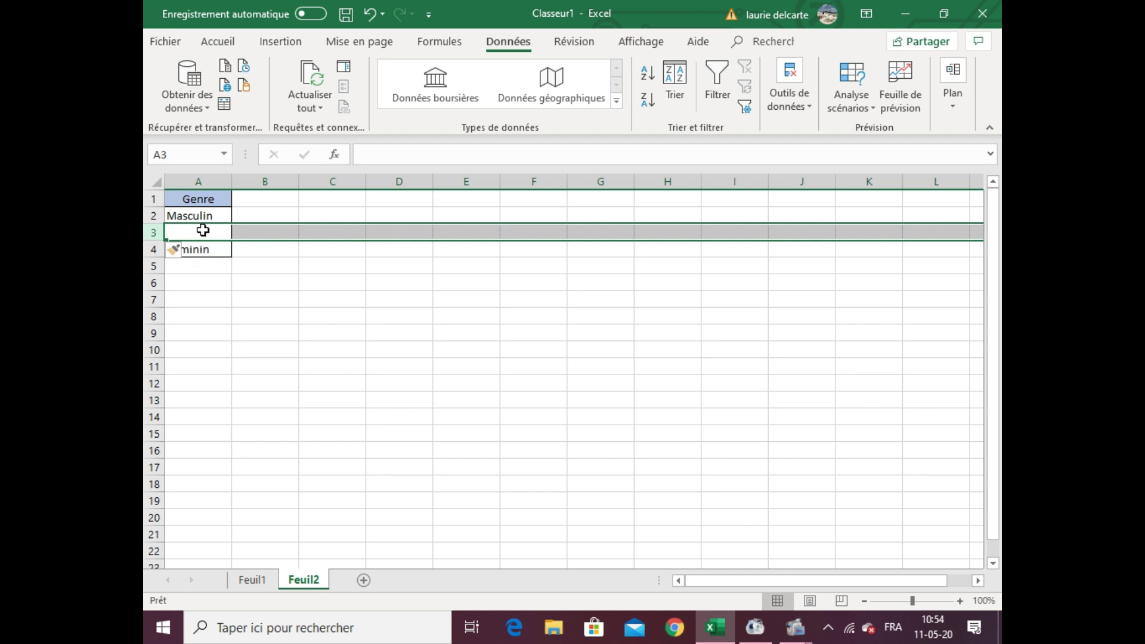
- Enter Je ne sais pas encore in cell A3 and widen column A to fit the text
{"action": "type", "text": "Je ne sais pas encore"}
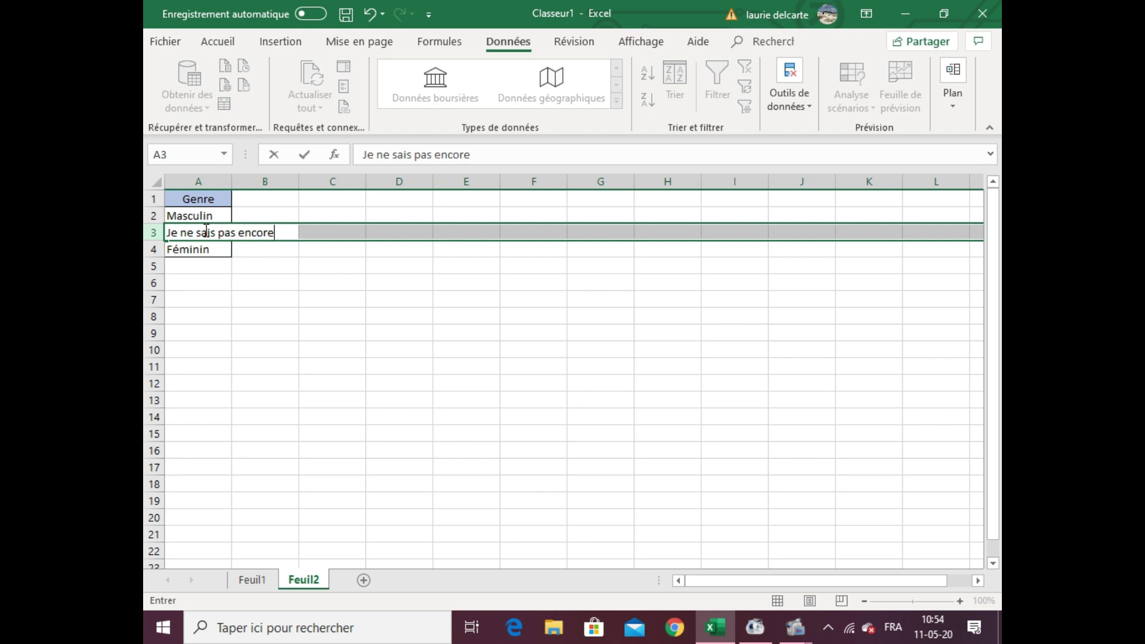
{"action": "key", "text": "Tab"}
{"action": "left_click_drag", "start_coordinate": [231, 184], "coordinate": [303, 184]}
{"action": "left_click", "coordinate": [327, 295]}
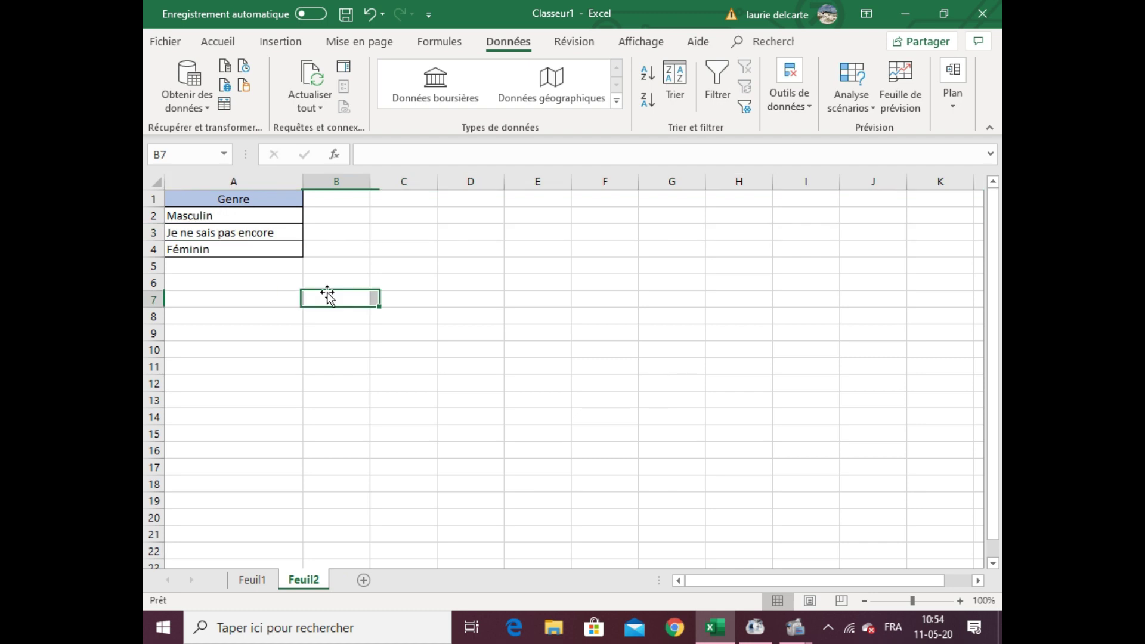
- Review the entries in A2:A4 and choose Je ne sais pas encore from the Genre drop-down in G9 on Feuil1
{"action": "left_click", "coordinate": [197, 217]}
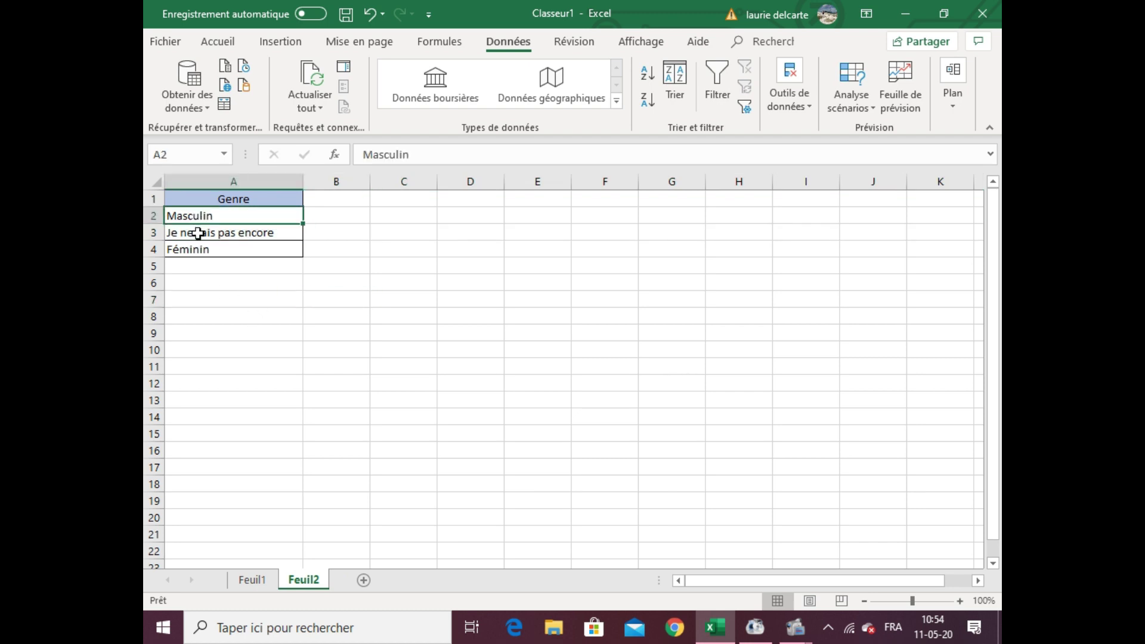
{"action": "left_click", "coordinate": [198, 233]}
{"action": "left_click", "coordinate": [197, 249]}
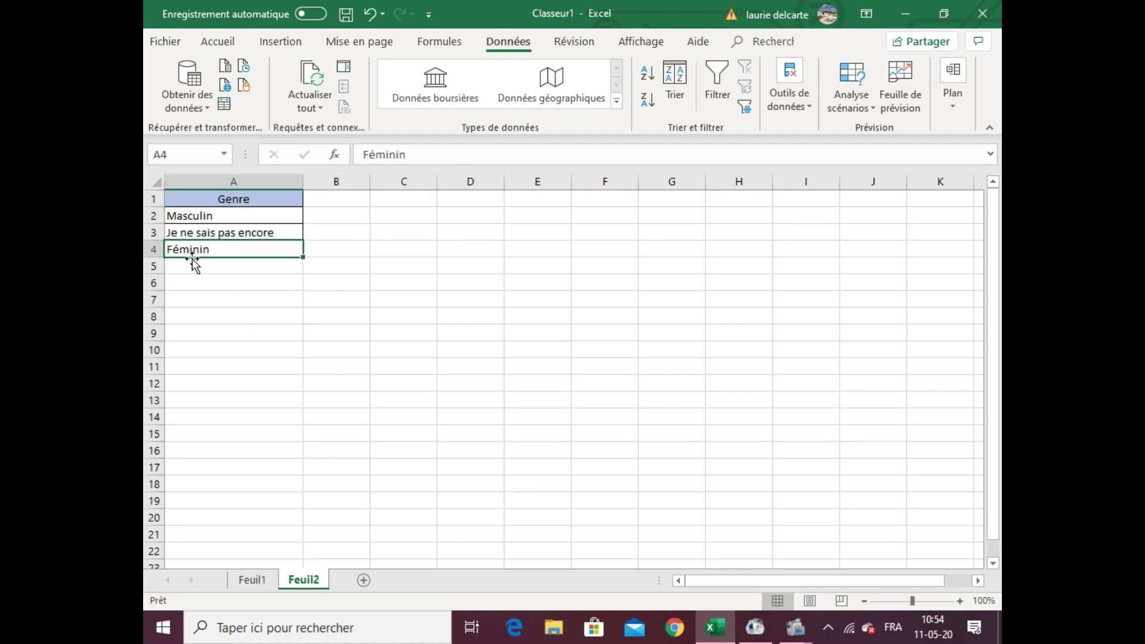
{"action": "left_click", "coordinate": [264, 580]}
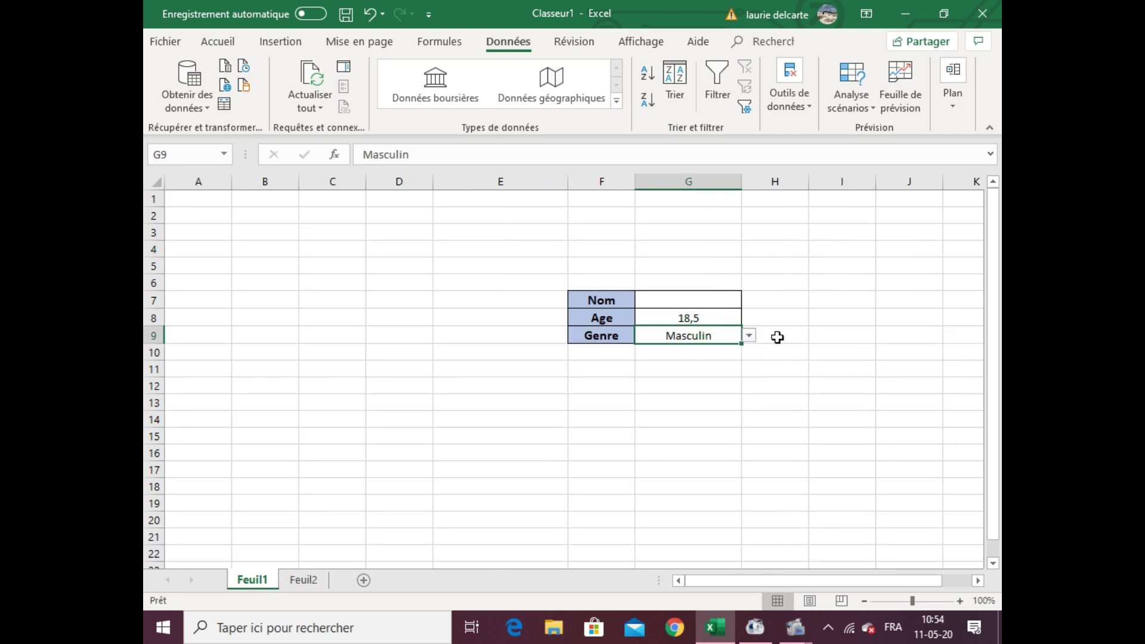
{"action": "left_click", "coordinate": [750, 338]}
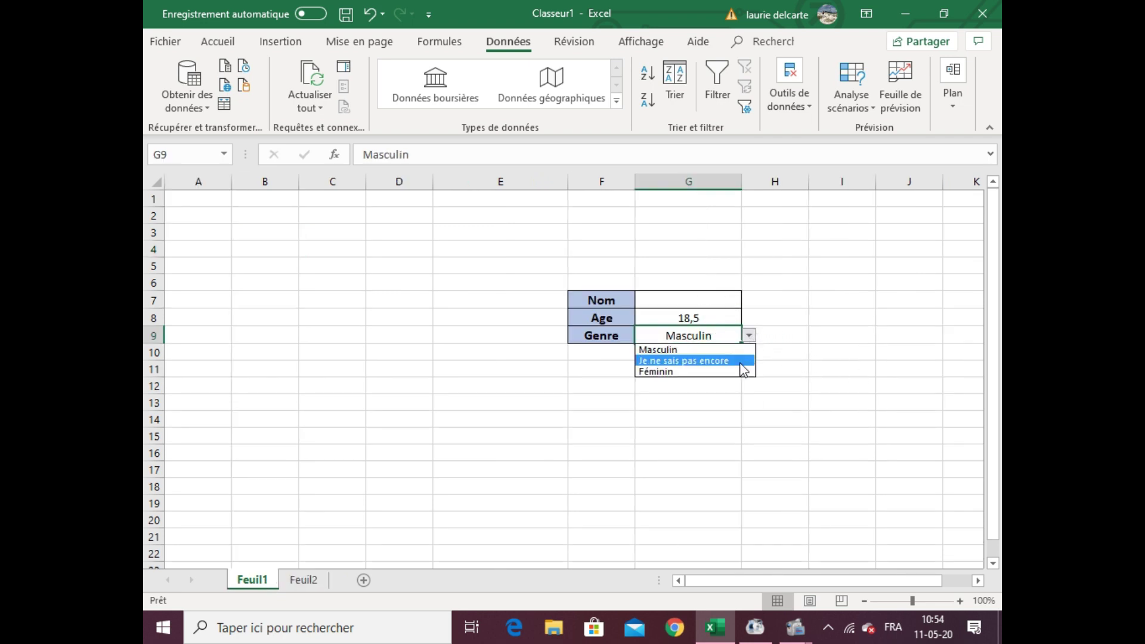
{"action": "left_click", "coordinate": [745, 361]}
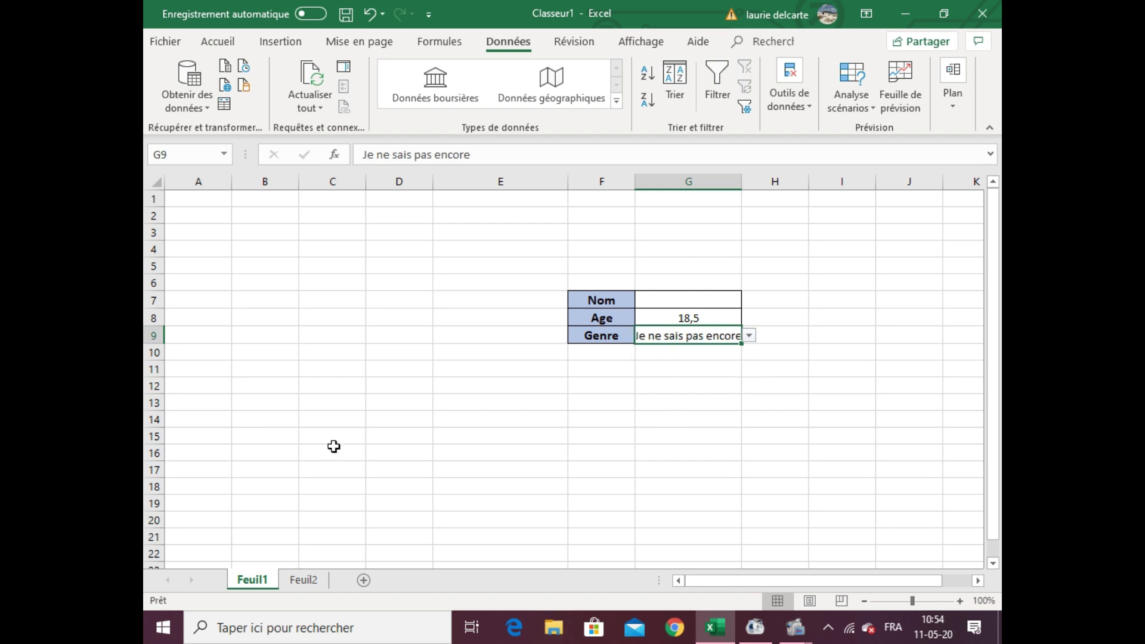
- Add the entry Bof... in cell A5 below the gender list on Feuil2
{"action": "left_click", "coordinate": [308, 584]}
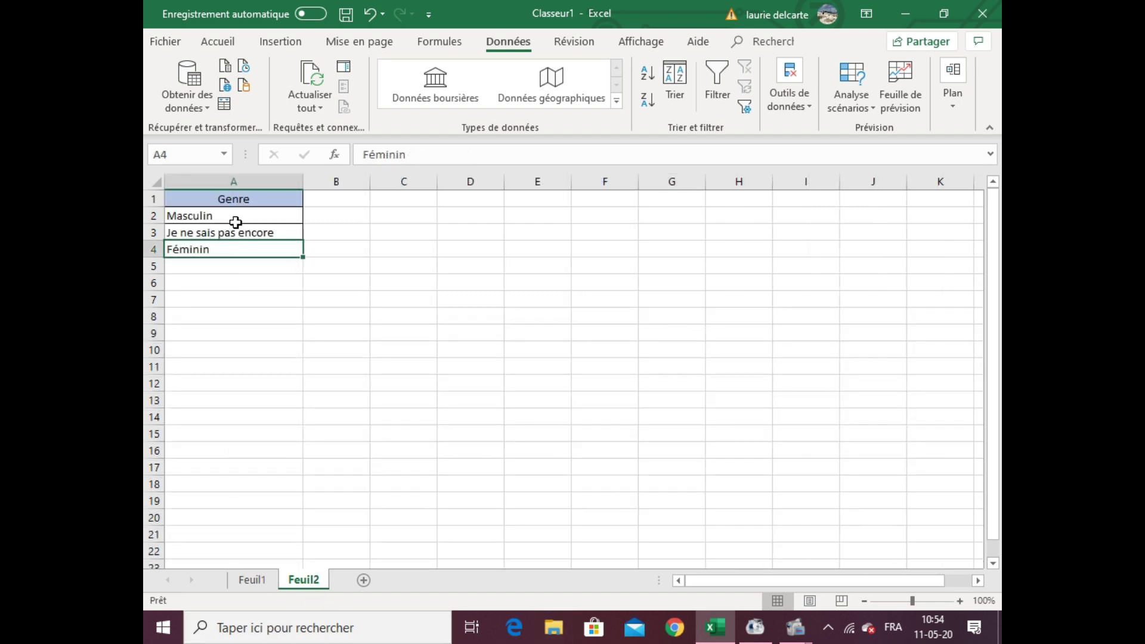
{"action": "left_click_drag", "start_coordinate": [237, 217], "coordinate": [233, 242]}
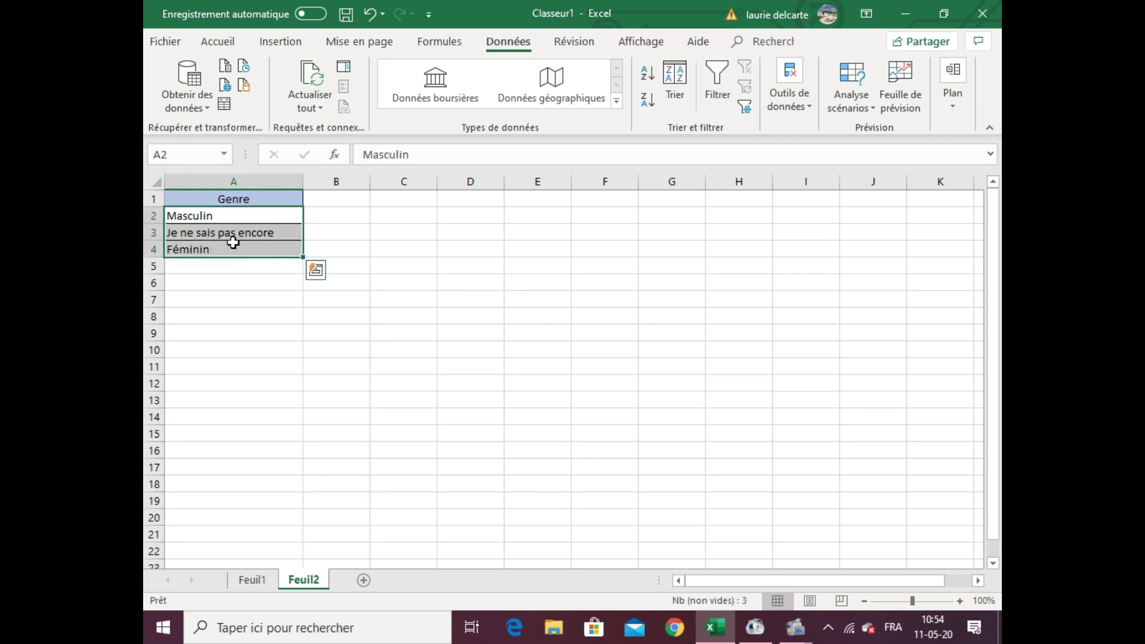
{"action": "left_click", "coordinate": [234, 234]}
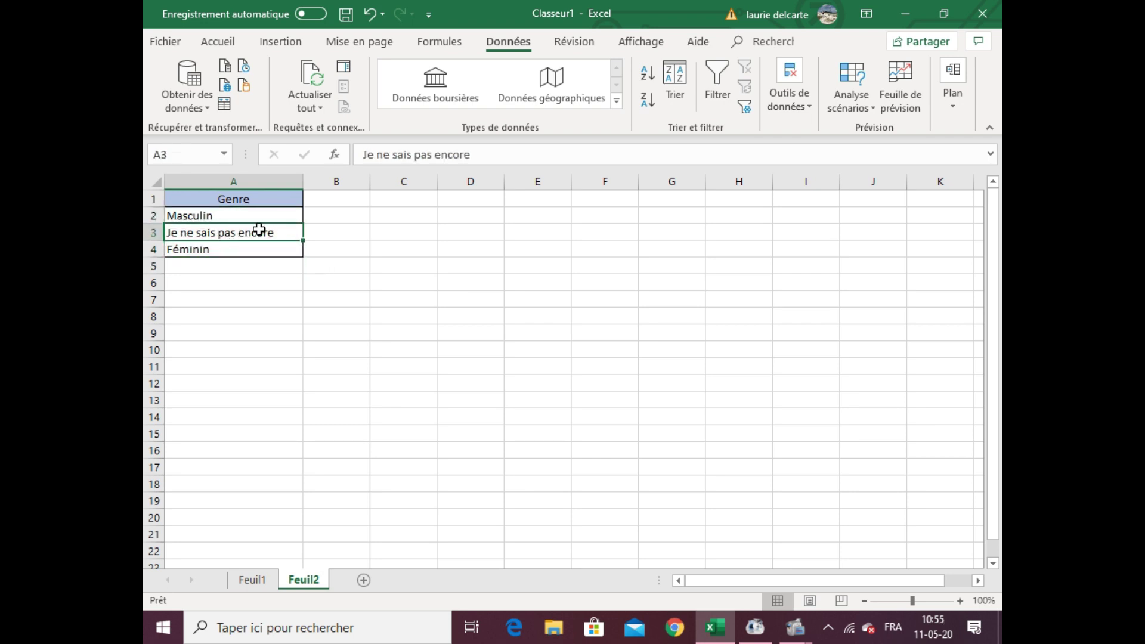
{"action": "left_click", "coordinate": [213, 266]}
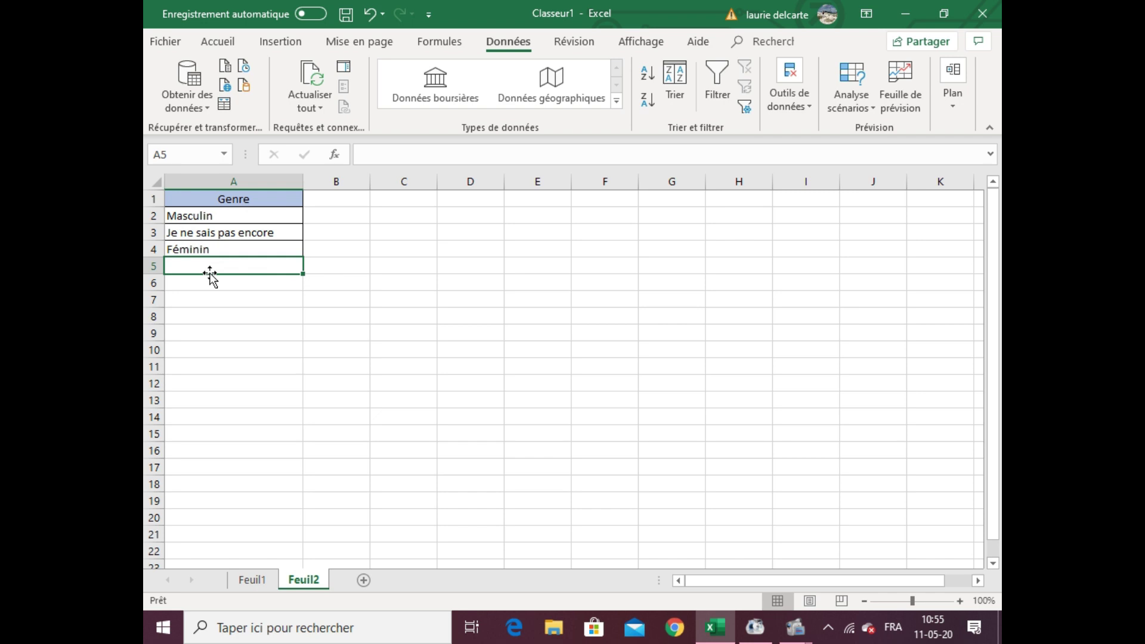
{"action": "type", "text": "Bof..."}
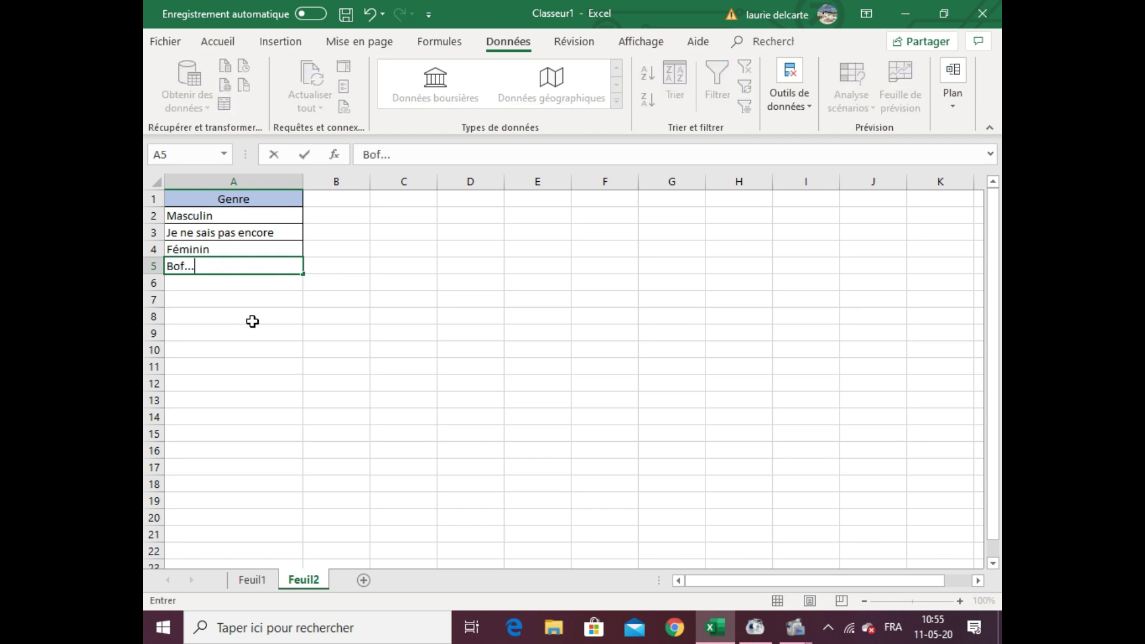
{"action": "left_click", "coordinate": [252, 321]}
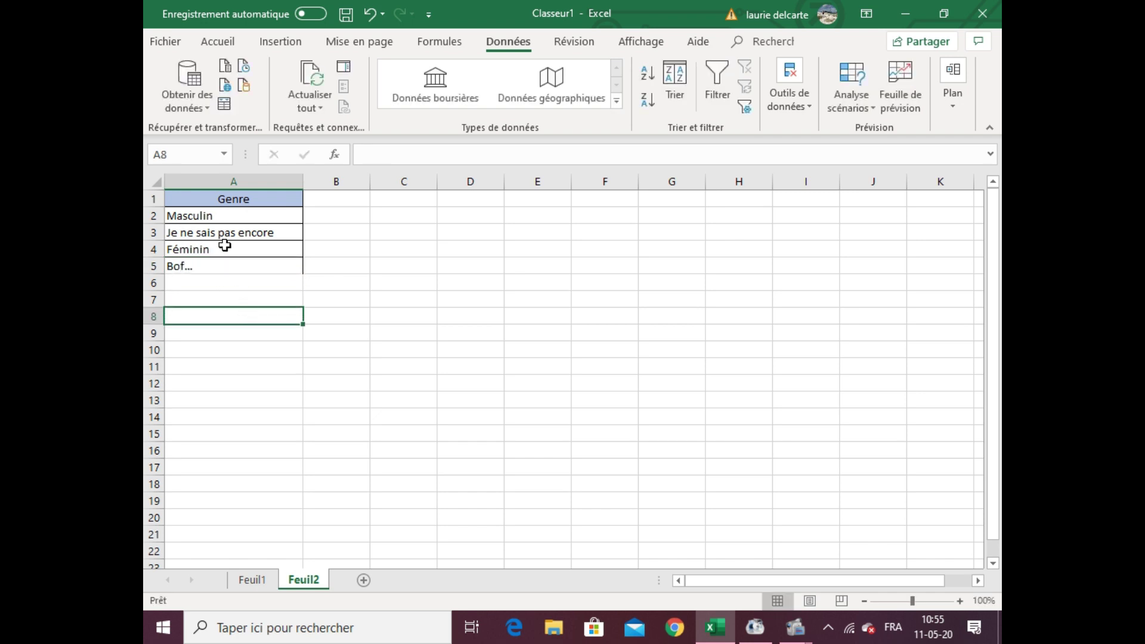
- Check whether the Genre drop-down in G9 on Feuil1 offers the entry Bof..
{"action": "left_click", "coordinate": [248, 580]}
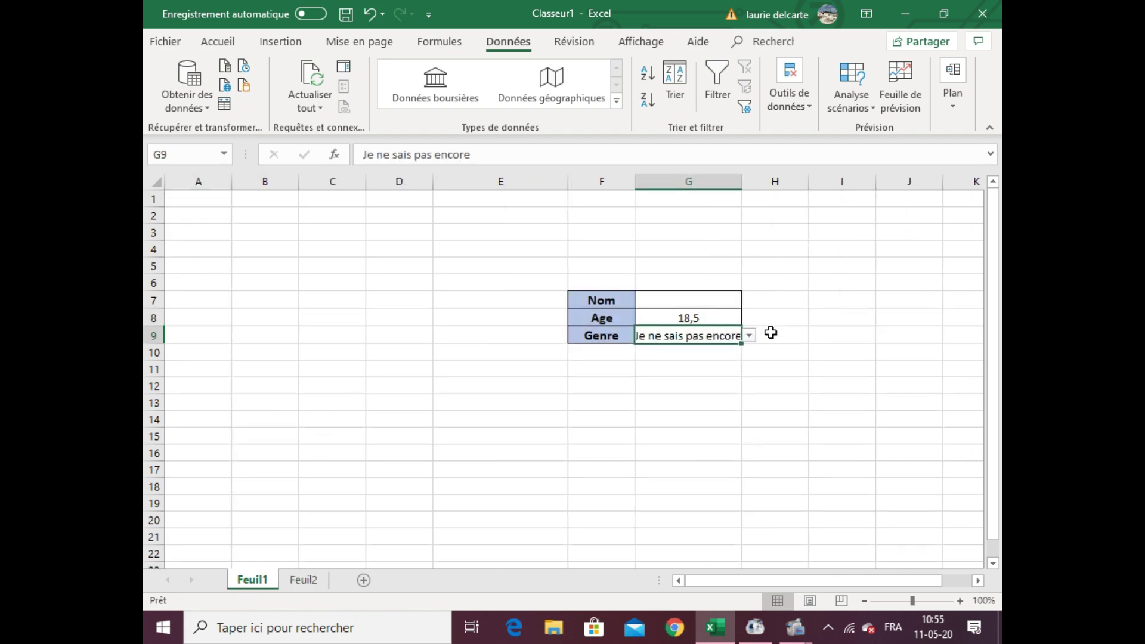
{"action": "left_click", "coordinate": [750, 336]}
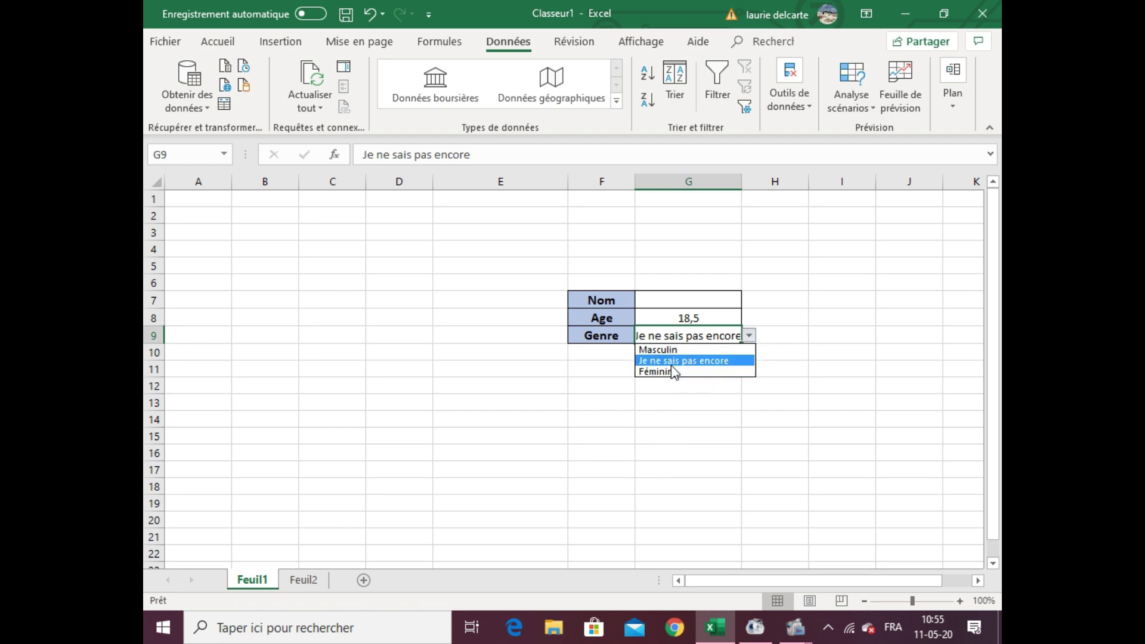
{"action": "left_click", "coordinate": [300, 587]}
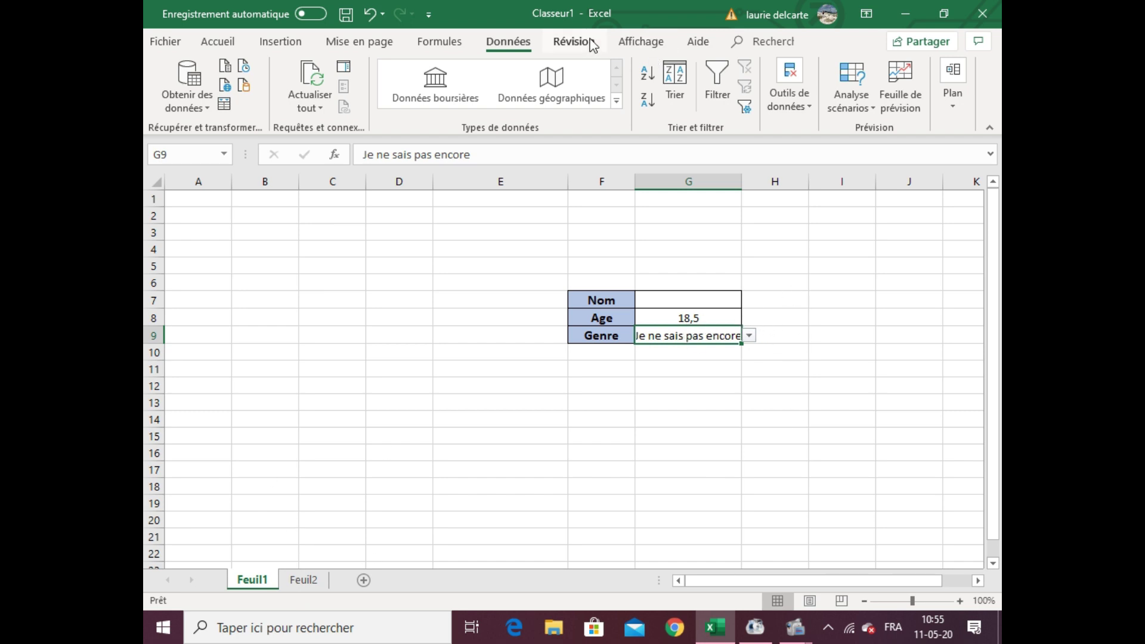
- Extend G9's validation list source to =Feuil2!$A$2:$A$5 and choose Bof... from the drop-down
{"action": "left_click", "coordinate": [771, 104]}
{"action": "left_click", "coordinate": [785, 154]}
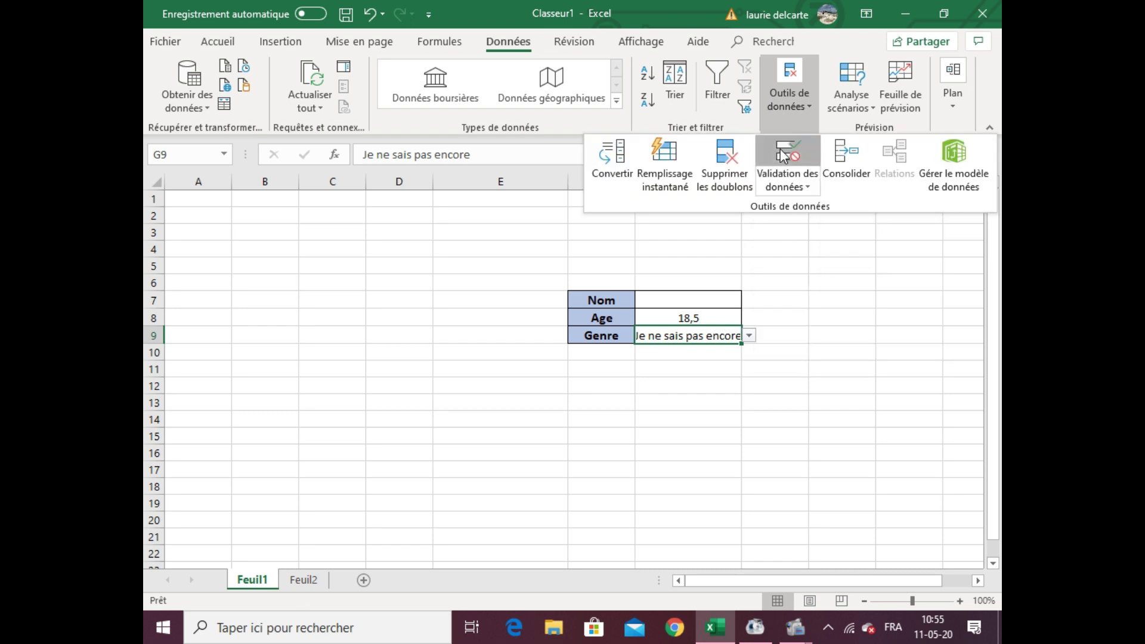
{"action": "left_click", "coordinate": [486, 289]}
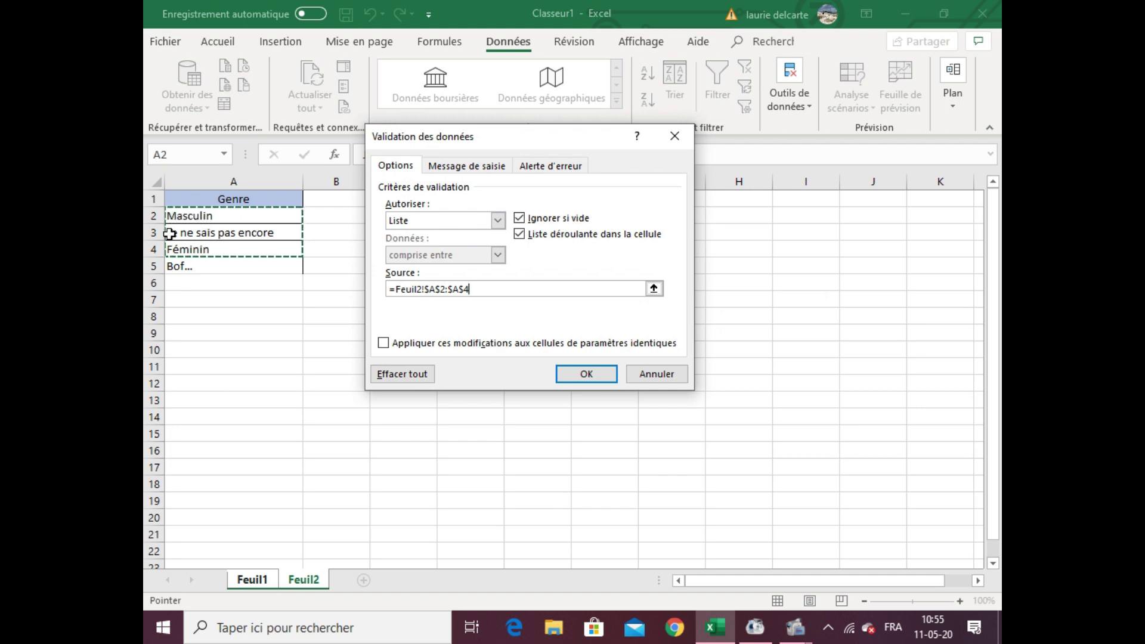
{"action": "left_click_drag", "start_coordinate": [244, 220], "coordinate": [244, 262]}
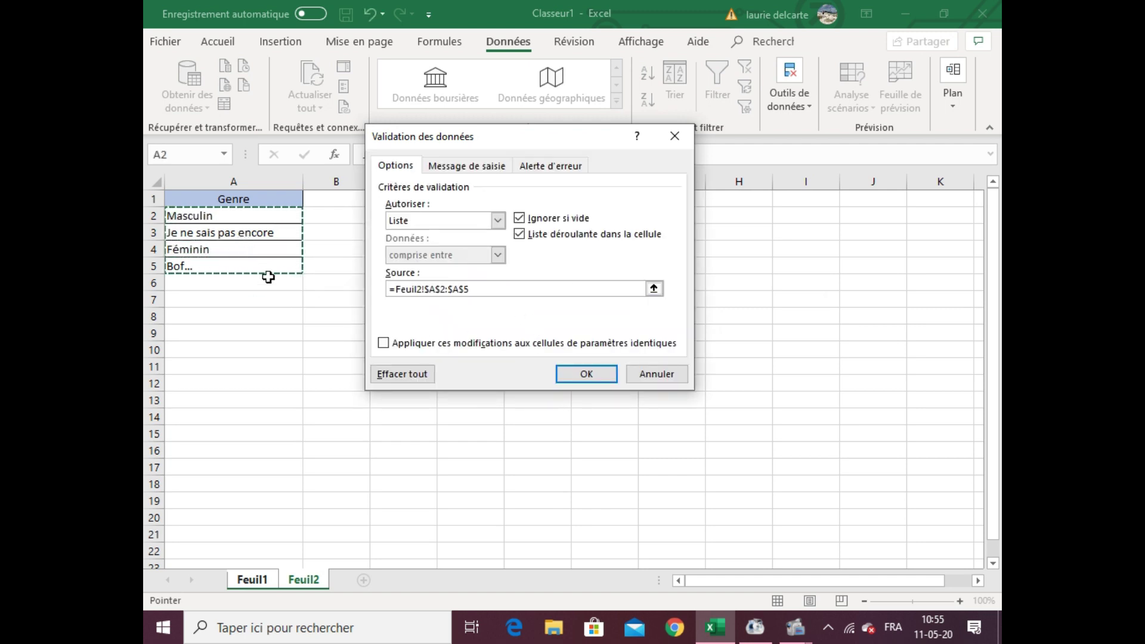
{"action": "left_click", "coordinate": [587, 374]}
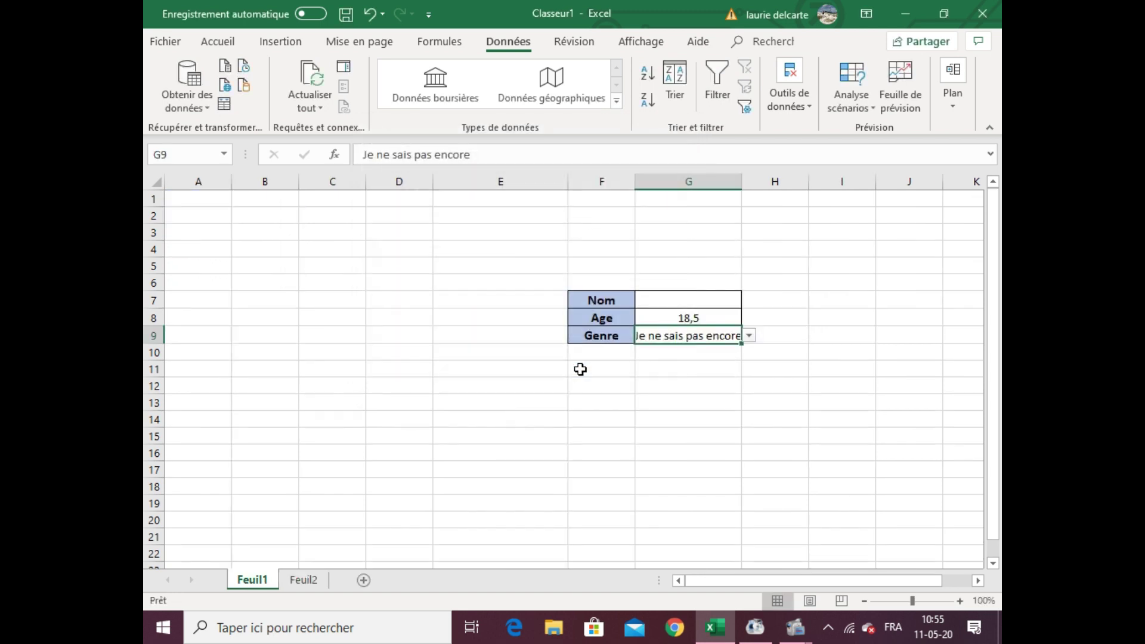
{"action": "left_click", "coordinate": [749, 337]}
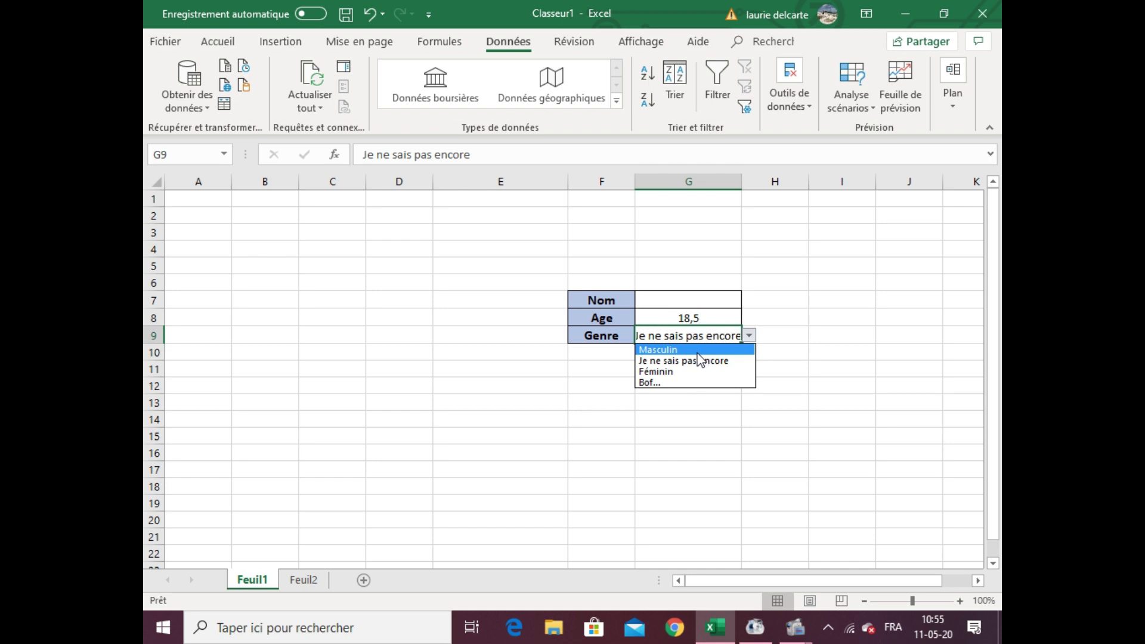
{"action": "left_click", "coordinate": [669, 383]}
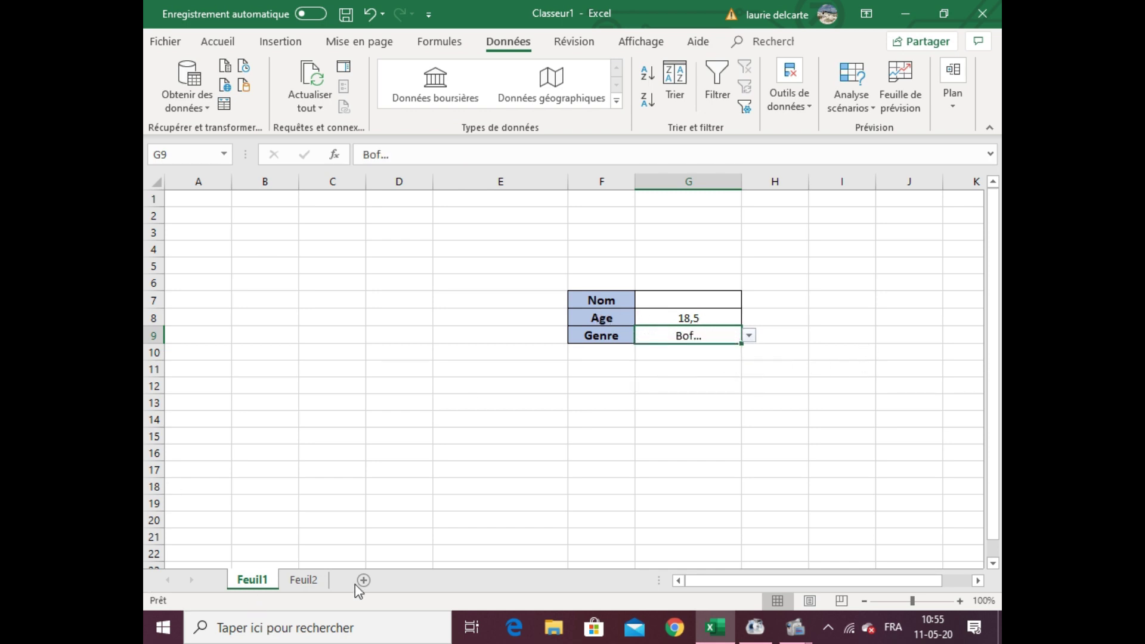
{"action": "left_click", "coordinate": [299, 580]}
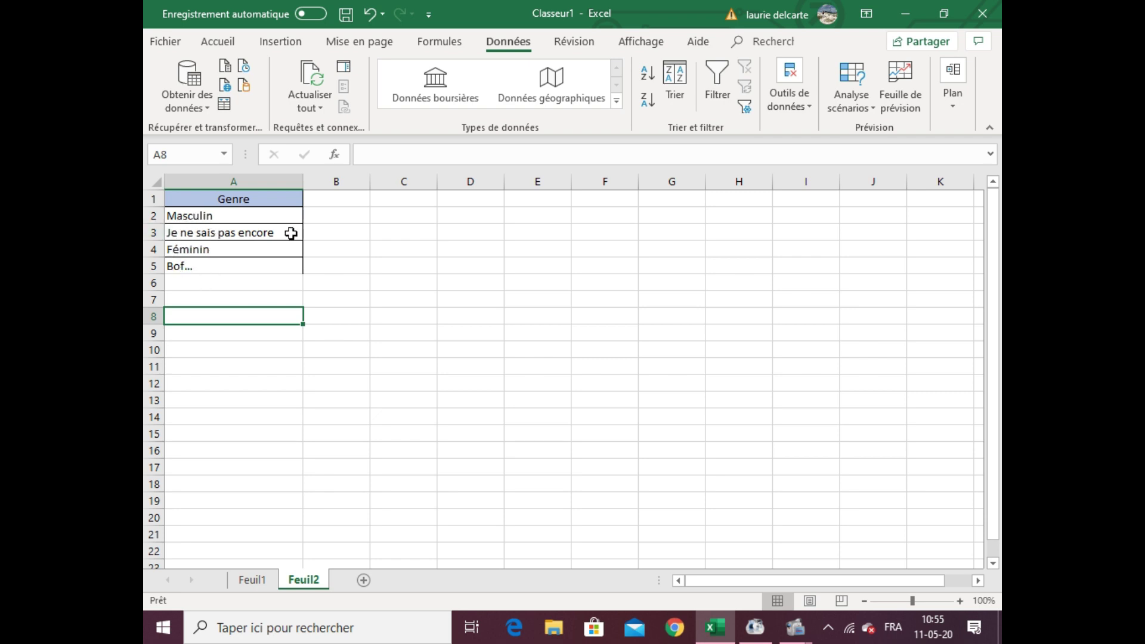
{"action": "left_click", "coordinate": [252, 582]}
{"action": "left_click", "coordinate": [302, 583]}
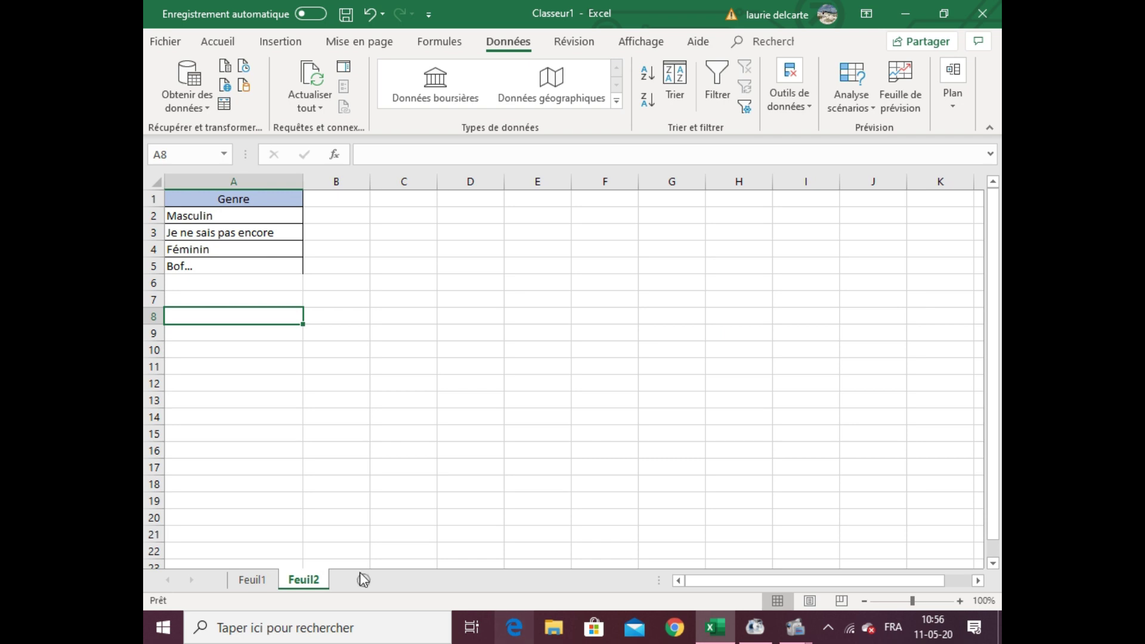
{"action": "left_click", "coordinate": [262, 578]}
- View the input message settings (Message de saisie) in the data validation of the Genre cell G9, leaving without changes
{"action": "left_click", "coordinate": [685, 317]}
{"action": "left_click", "coordinate": [711, 335]}
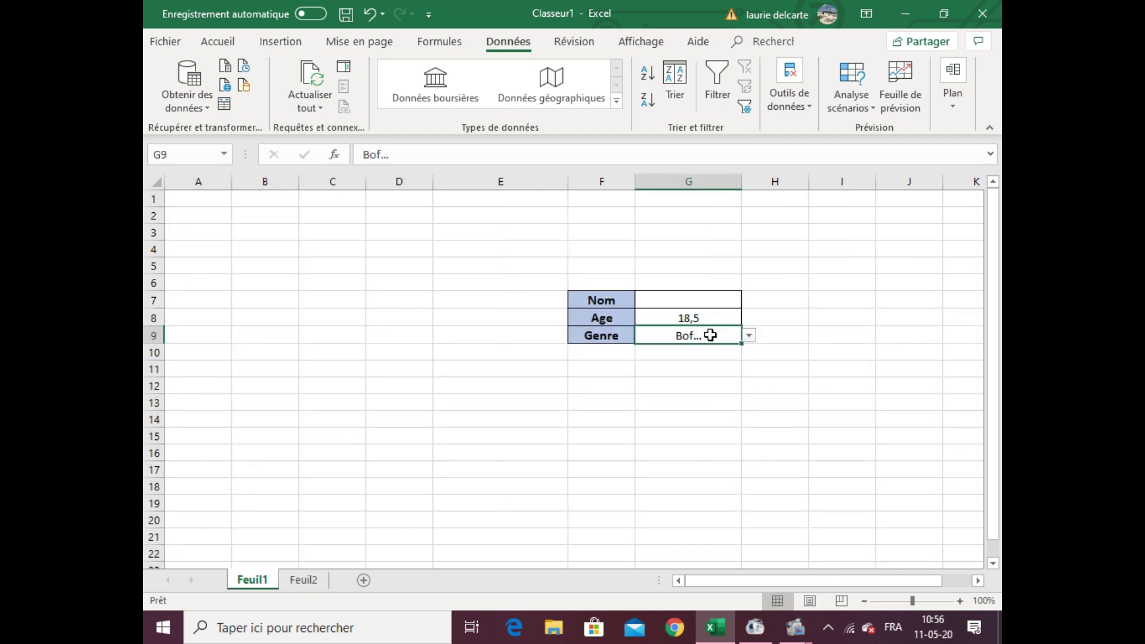
{"action": "left_click", "coordinate": [789, 72]}
{"action": "left_click", "coordinate": [787, 156]}
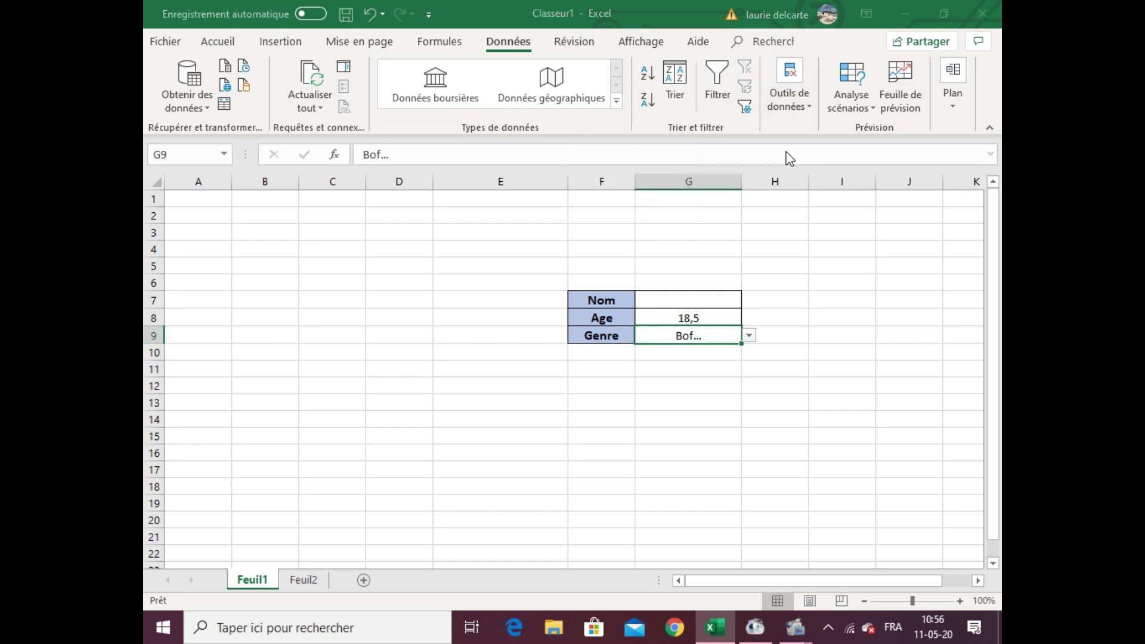
{"action": "left_click", "coordinate": [469, 170]}
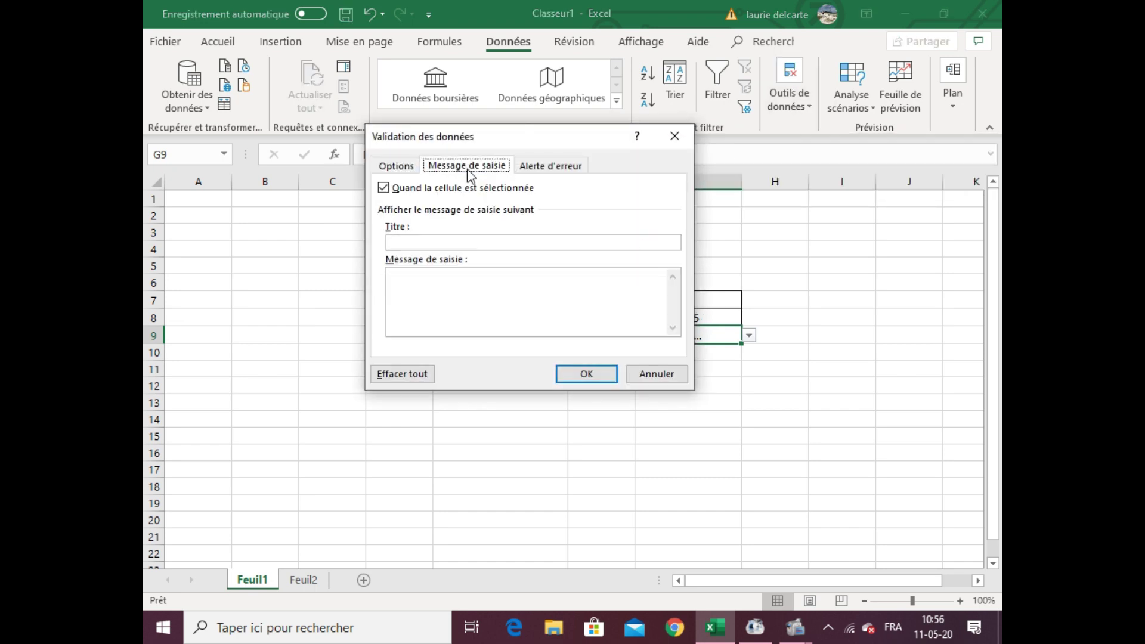
{"action": "left_click", "coordinate": [654, 379]}
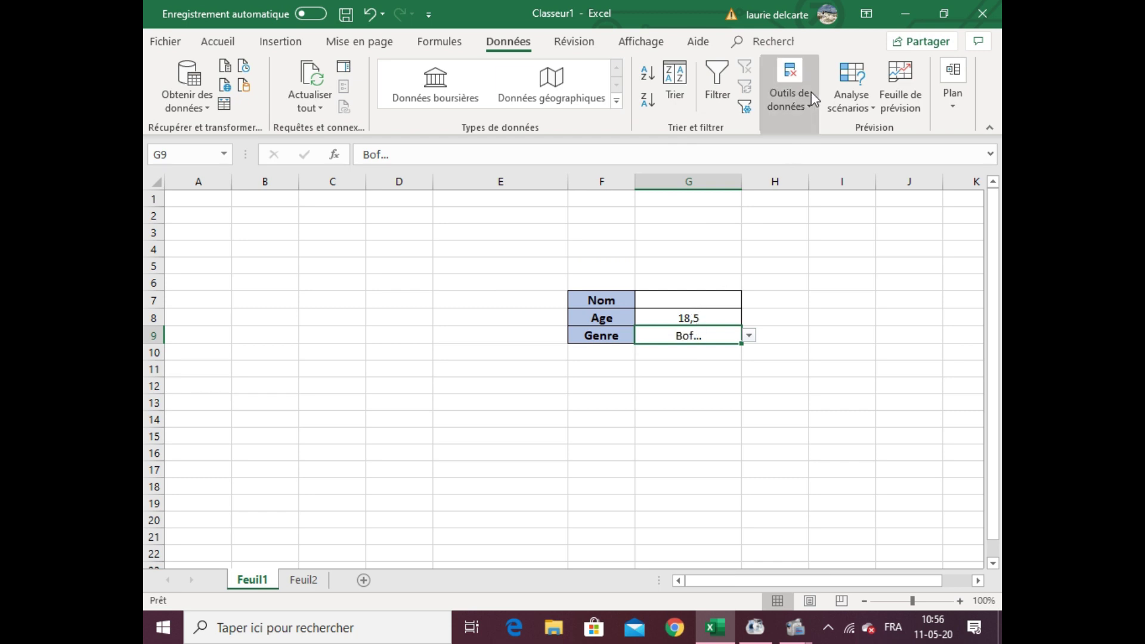
- Add an input message to the validation of Genre cell G9 with the title Données and the text "Veuillez sélectionner une valeur parmis la liste"
{"action": "left_click", "coordinate": [789, 88]}
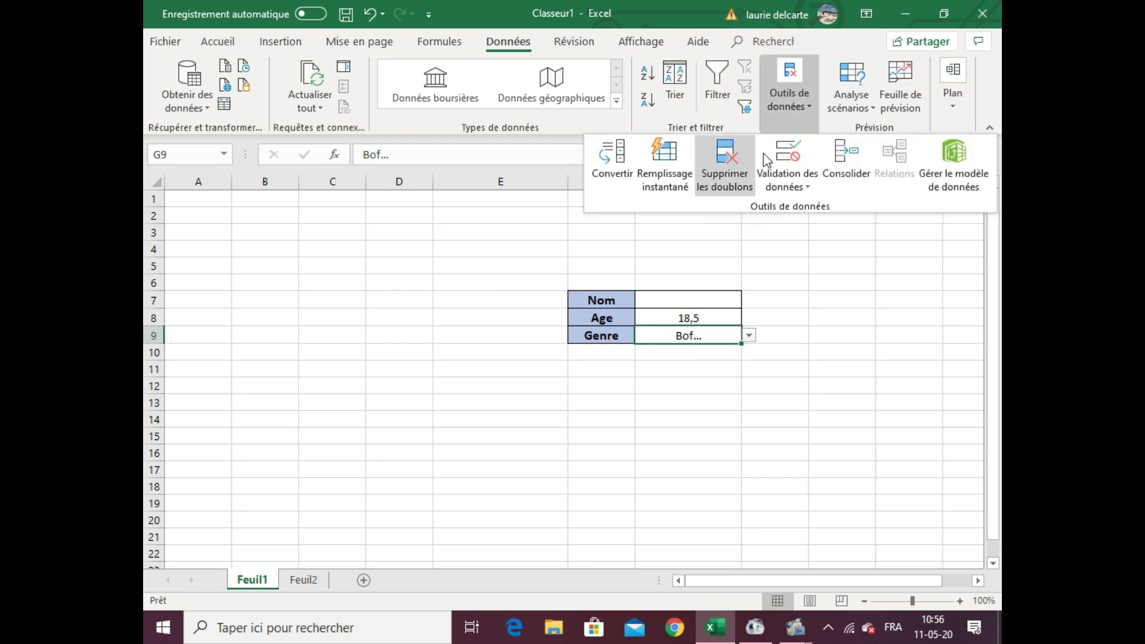
{"action": "left_click", "coordinate": [797, 160]}
{"action": "left_click", "coordinate": [500, 158]}
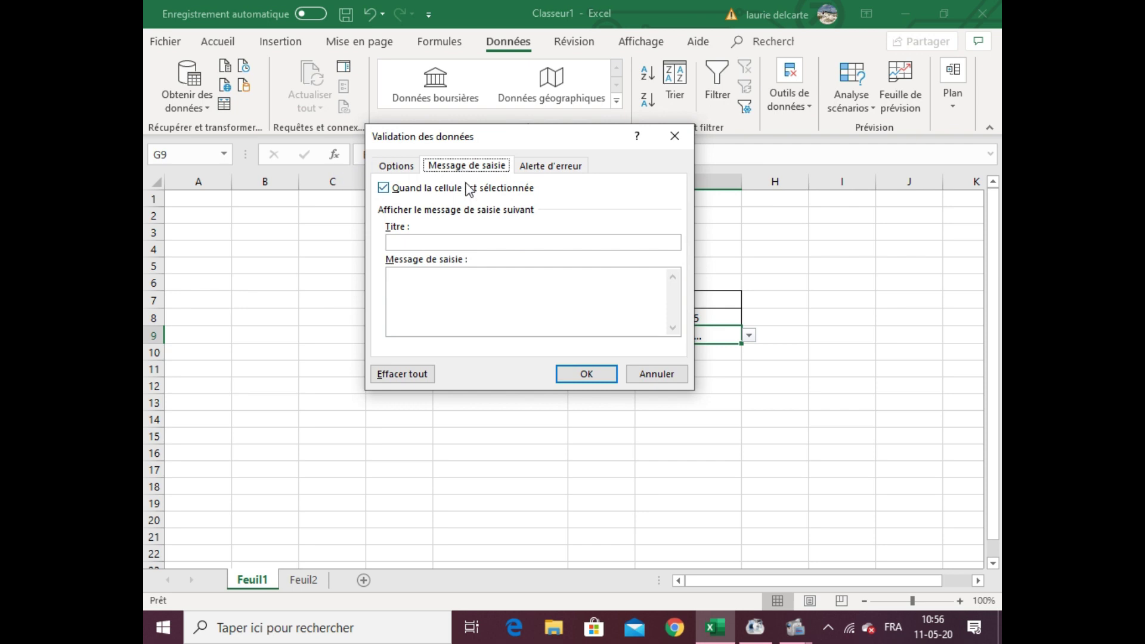
{"action": "left_click", "coordinate": [451, 239]}
{"action": "type", "text": "nnées"}
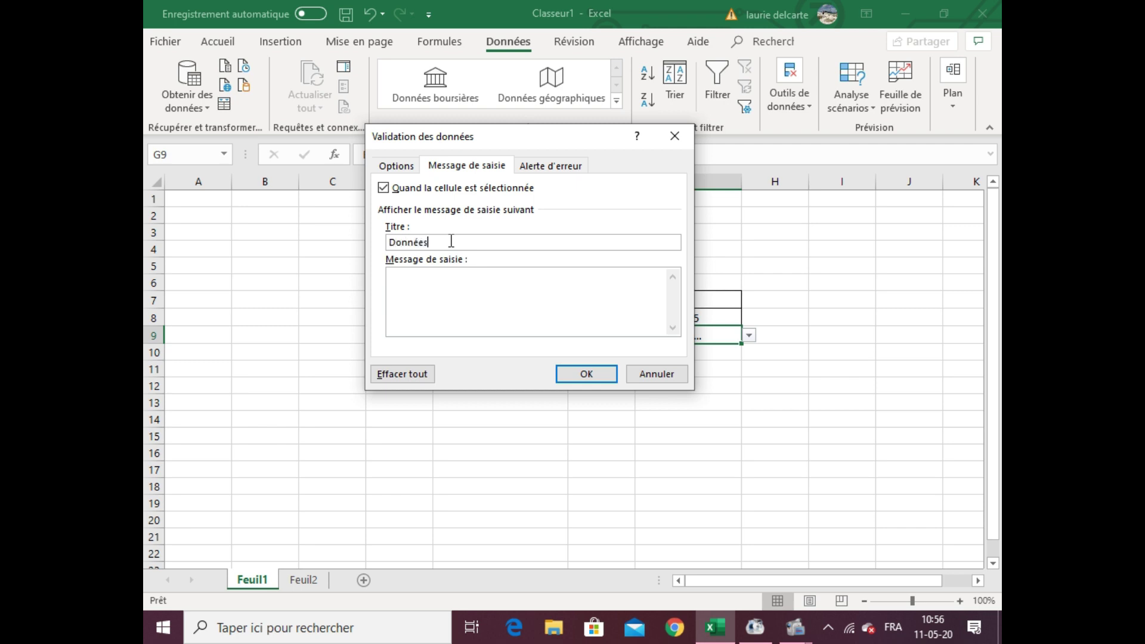
{"action": "left_click", "coordinate": [410, 279]}
{"action": "type", "text": "Veuillez sélectionner une valeur parmis la liste"}
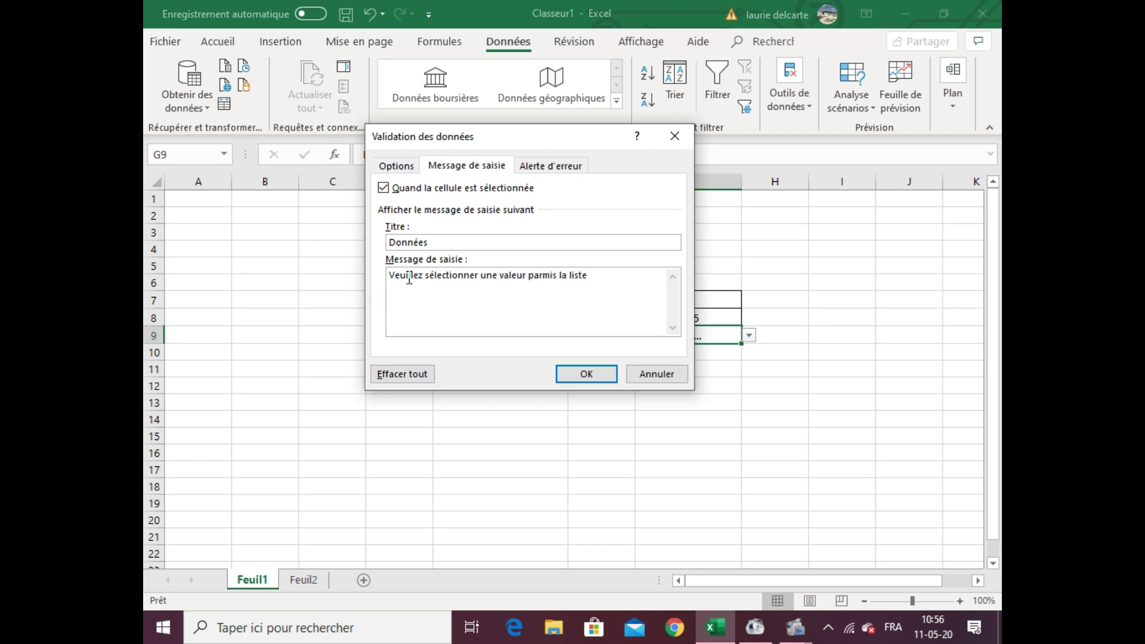
{"action": "left_click", "coordinate": [588, 374]}
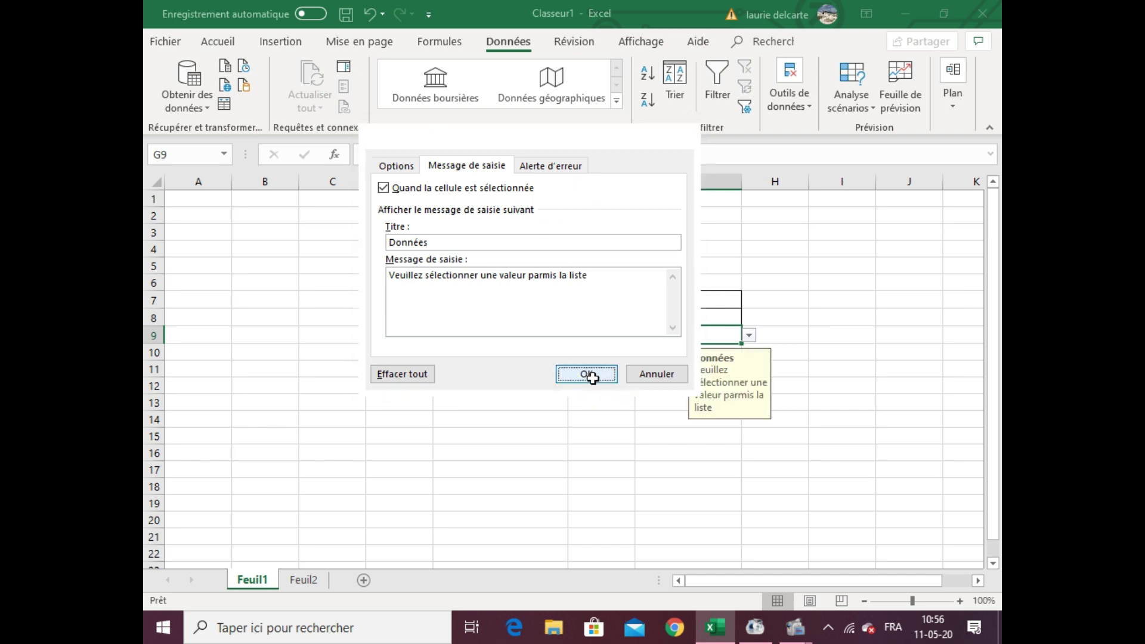
- Reselect Genre cell G9 to check its input message and open its drop-down list
{"action": "left_click", "coordinate": [790, 553]}
{"action": "left_click", "coordinate": [689, 337]}
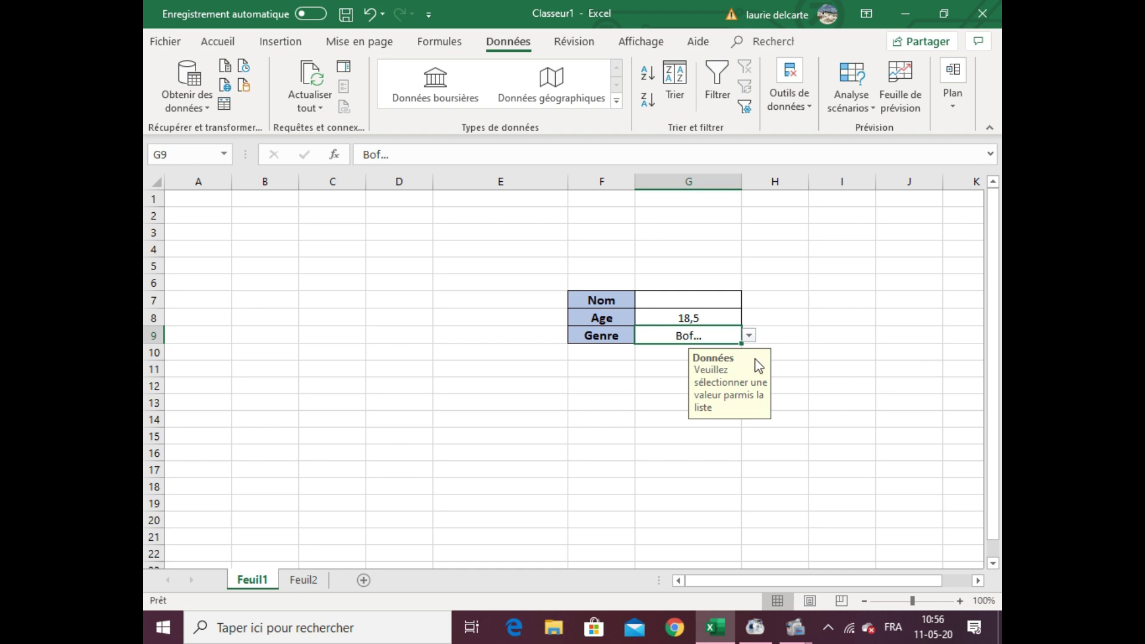
{"action": "left_click", "coordinate": [749, 336]}
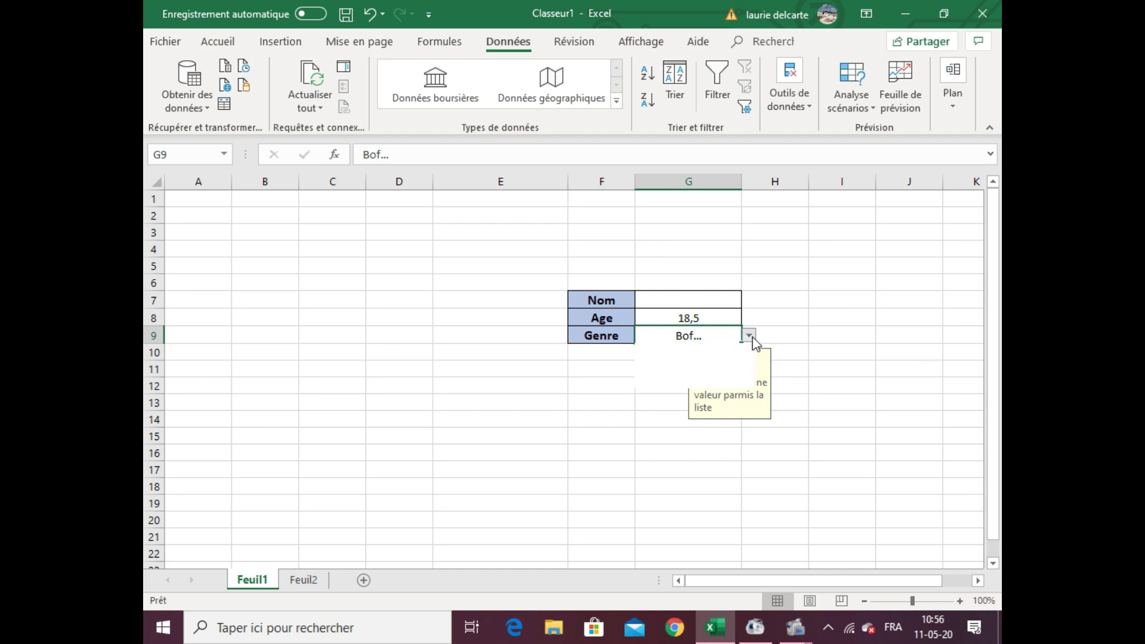
- Try to enter the unlisted value miiiii in Genre cell G9, and cancel the entry
{"action": "left_click", "coordinate": [700, 335]}
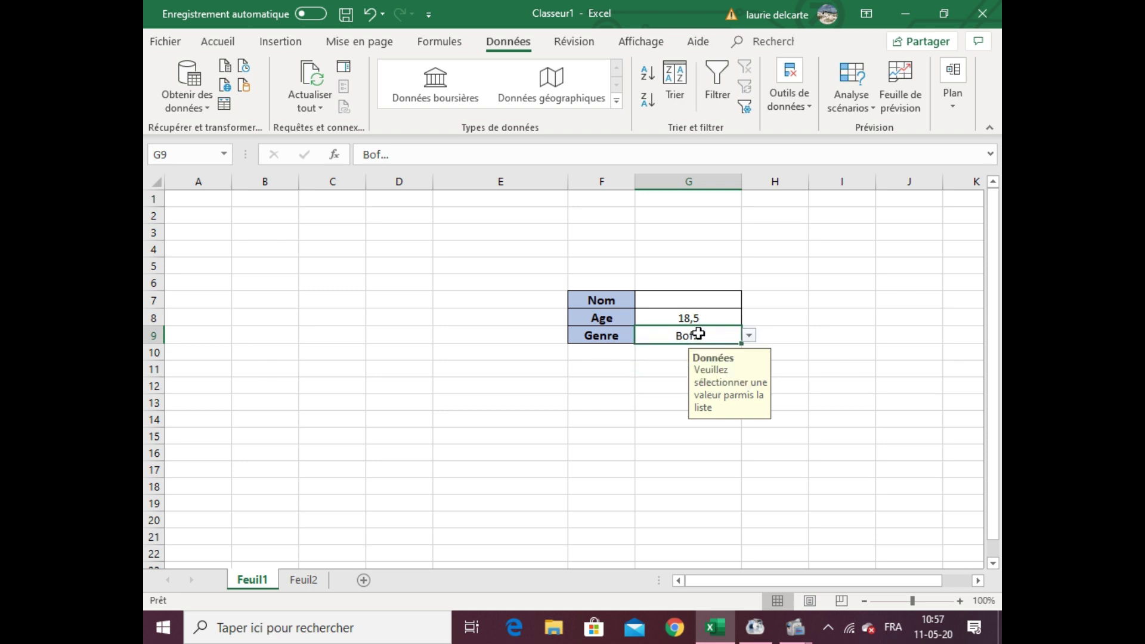
{"action": "type", "text": "miiiii"}
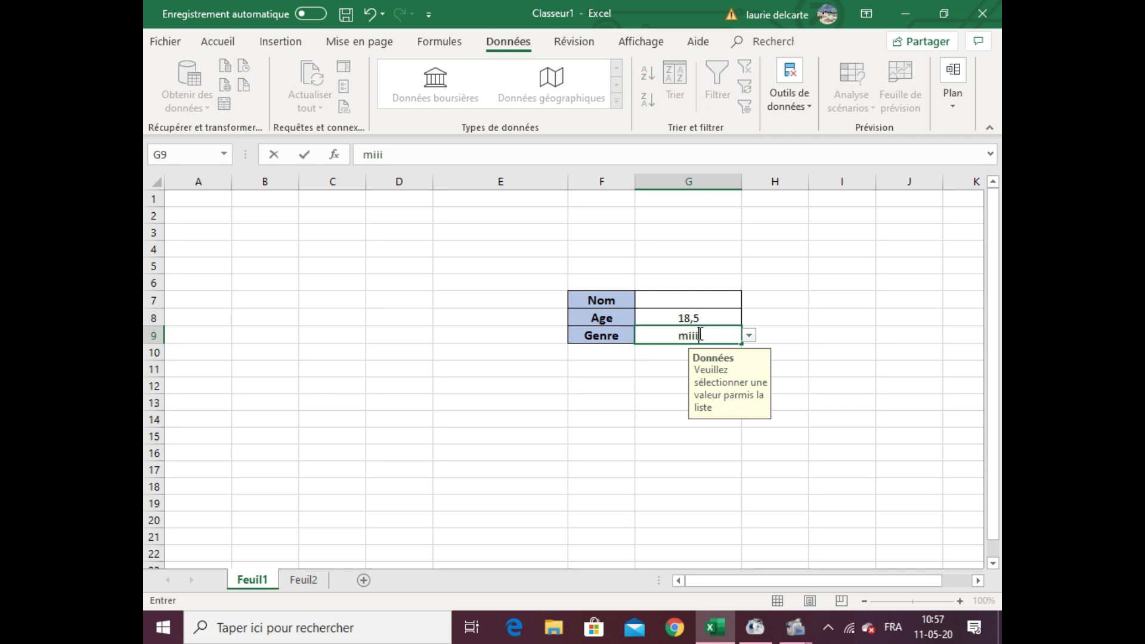
{"action": "key", "text": "Return"}
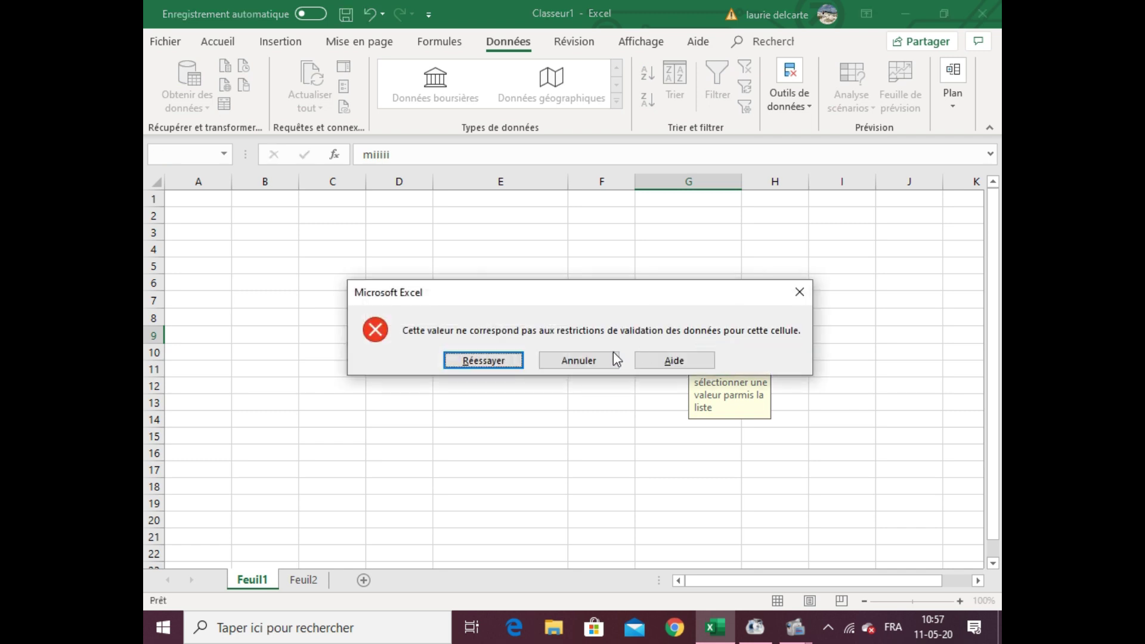
{"action": "left_click", "coordinate": [614, 359]}
- Clear the contents of Genre cell G9 and reselect it
{"action": "key", "text": "Delete"}
{"action": "key", "text": "Return"}
{"action": "left_click", "coordinate": [701, 331]}
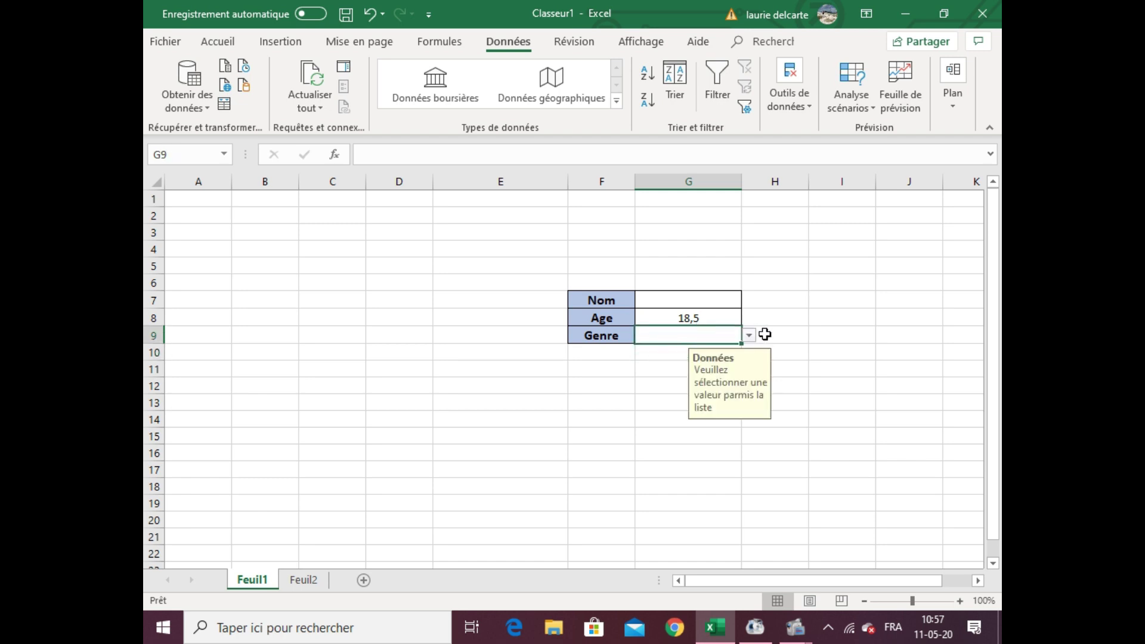
- Review G9's data validation settings and try the error alert styles Avertissement and Informations, ending on Stop
{"action": "left_click", "coordinate": [799, 76]}
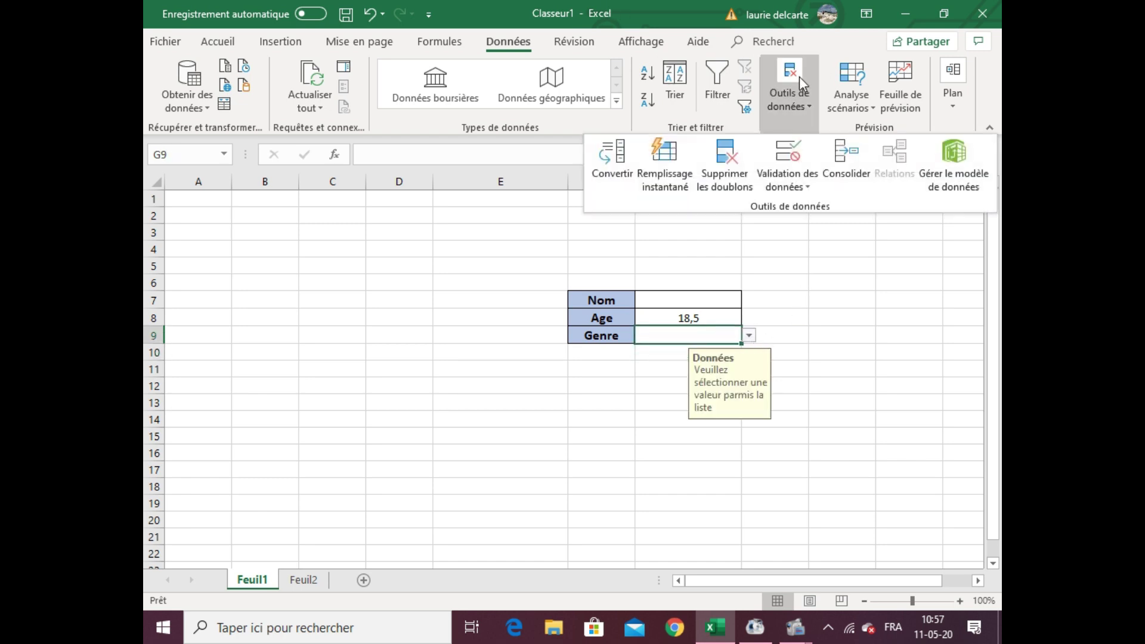
{"action": "left_click", "coordinate": [778, 156]}
{"action": "left_click", "coordinate": [408, 167]}
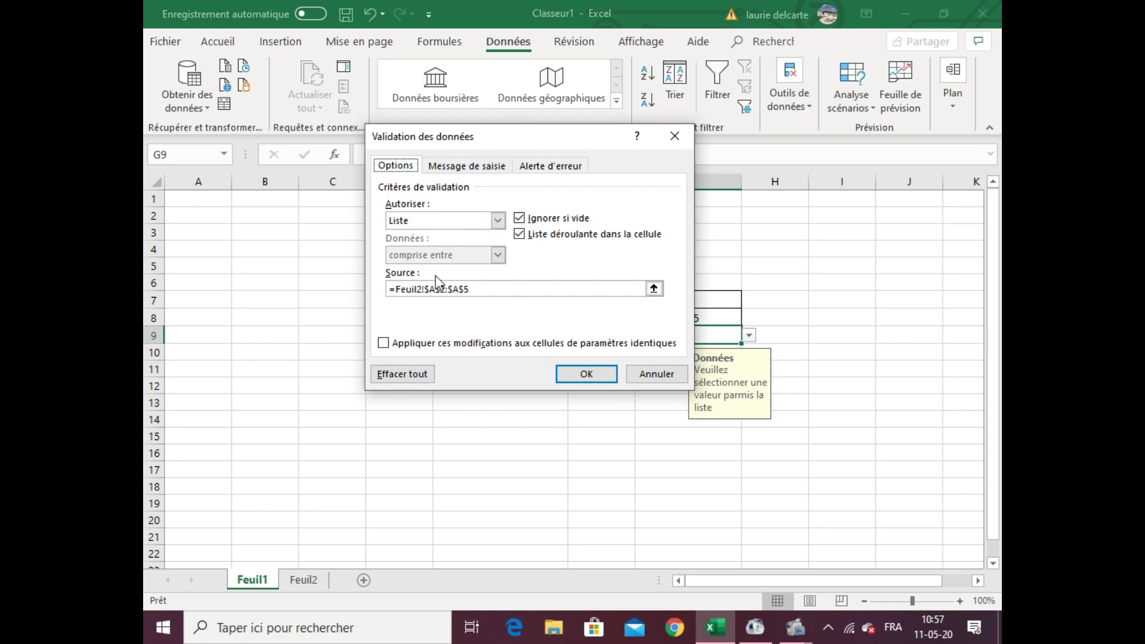
{"action": "left_click", "coordinate": [478, 167]}
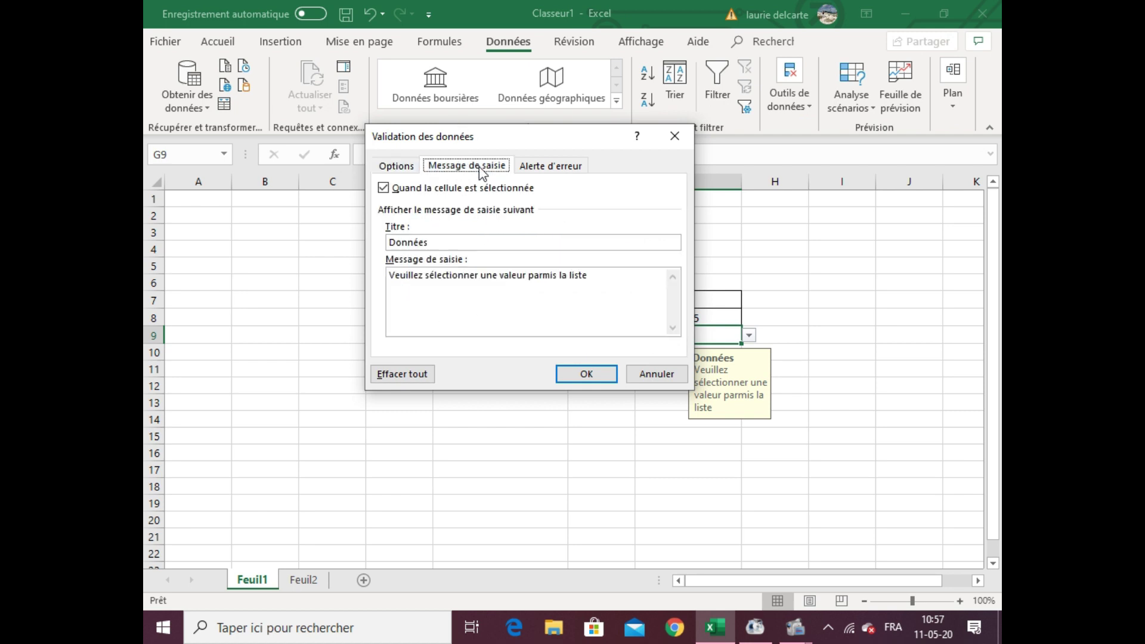
{"action": "left_click", "coordinate": [550, 167]}
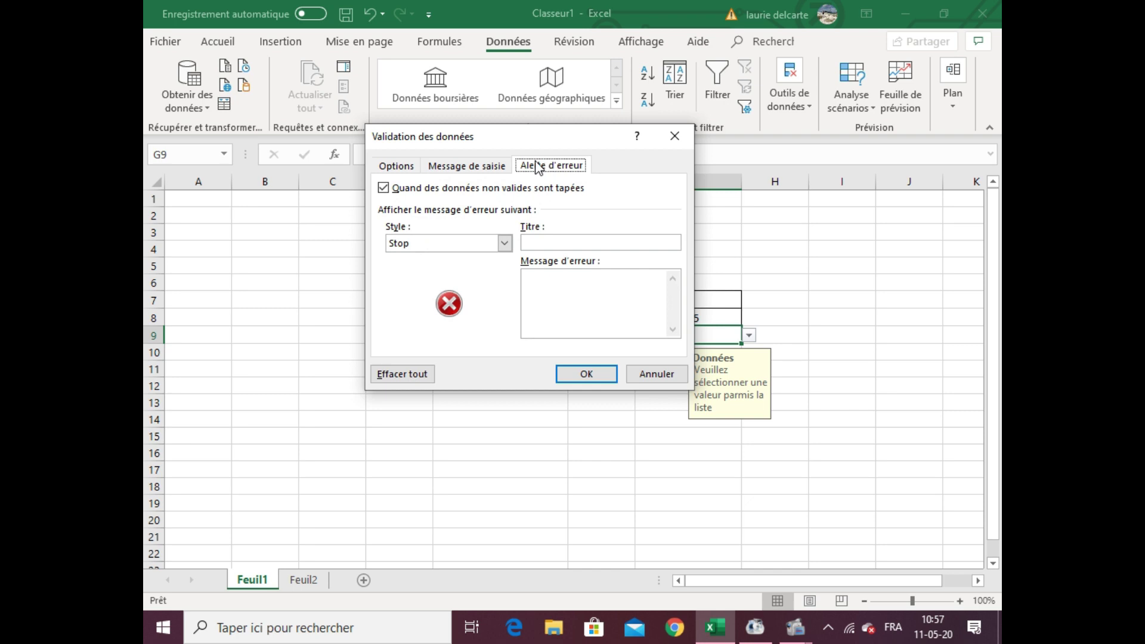
{"action": "left_click", "coordinate": [504, 243]}
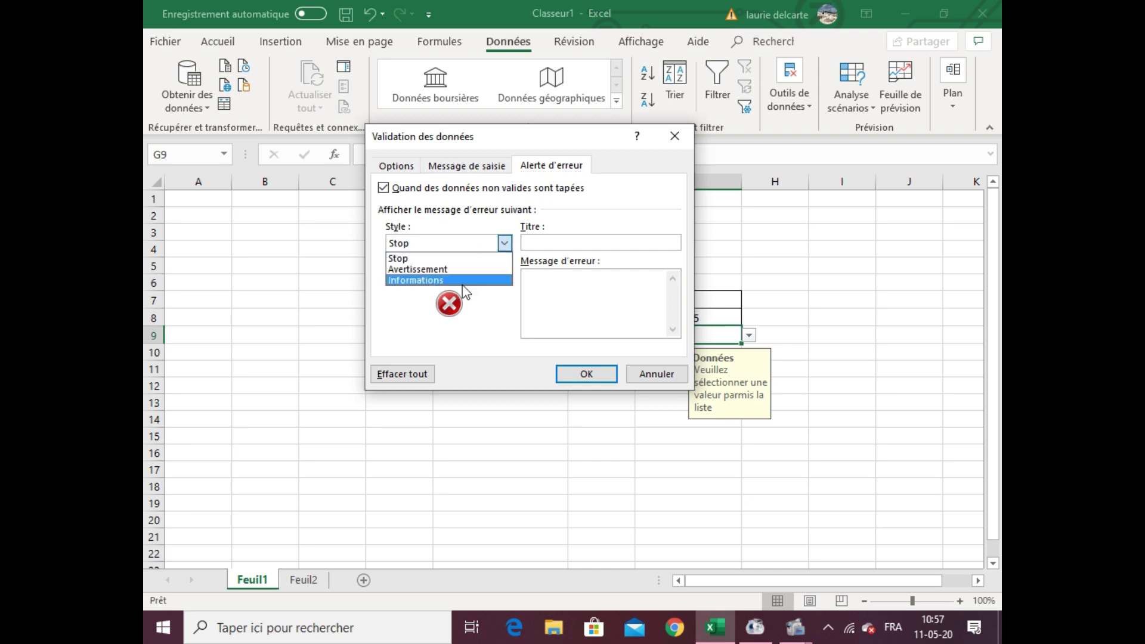
{"action": "left_click", "coordinate": [463, 270]}
{"action": "left_click", "coordinate": [438, 246]}
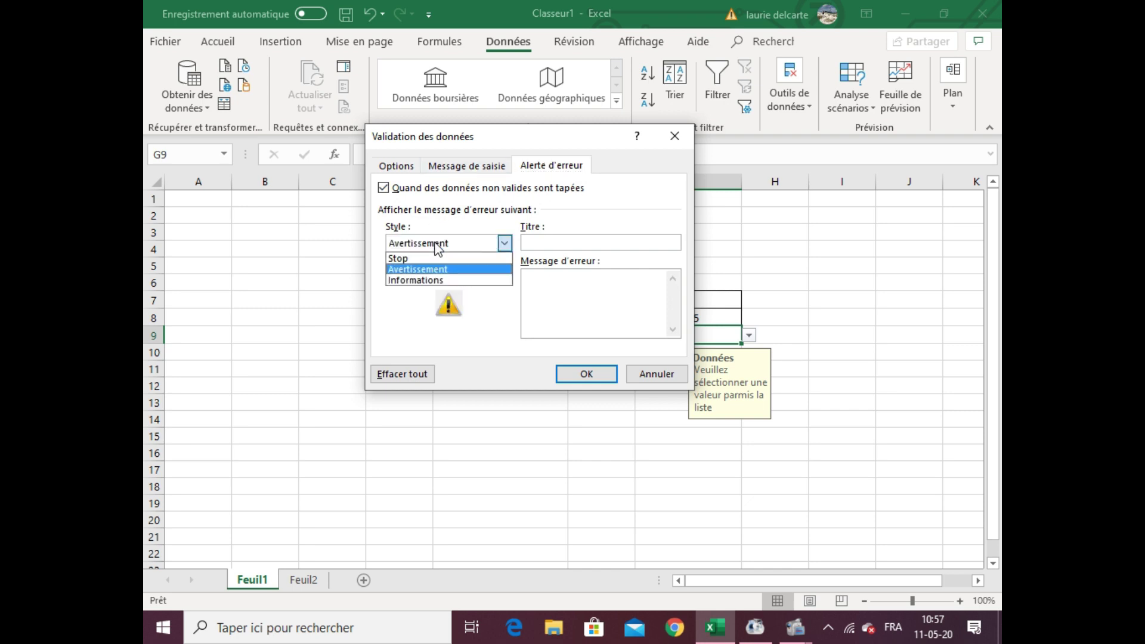
{"action": "left_click", "coordinate": [443, 281]}
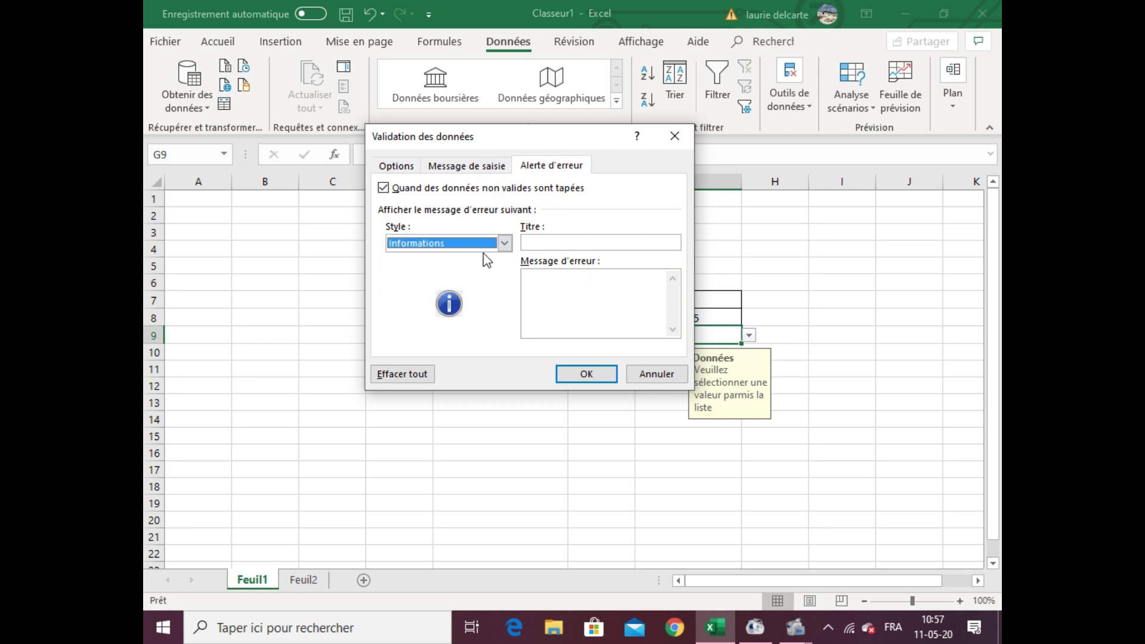
{"action": "left_click", "coordinate": [474, 245]}
{"action": "left_click", "coordinate": [441, 259]}
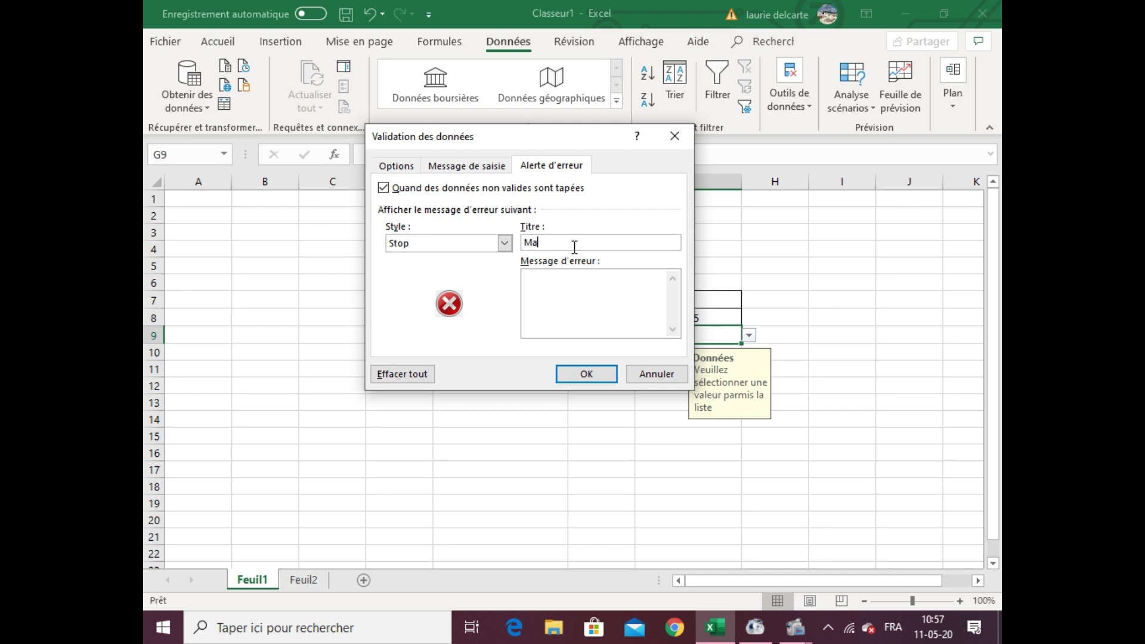
- Give G9's error alert the title Mauvais encodage and the message "Vous n'avez pas choisi une valeur dans la liste", and apply it
{"action": "left_click", "coordinate": [574, 246]}
{"action": "type", "text": "Mauvais ercodage"}
{"action": "left_click", "coordinate": [596, 298]}
{"action": "type", "text": "Vous n'avez pas choisi une valeur dans la liste"}
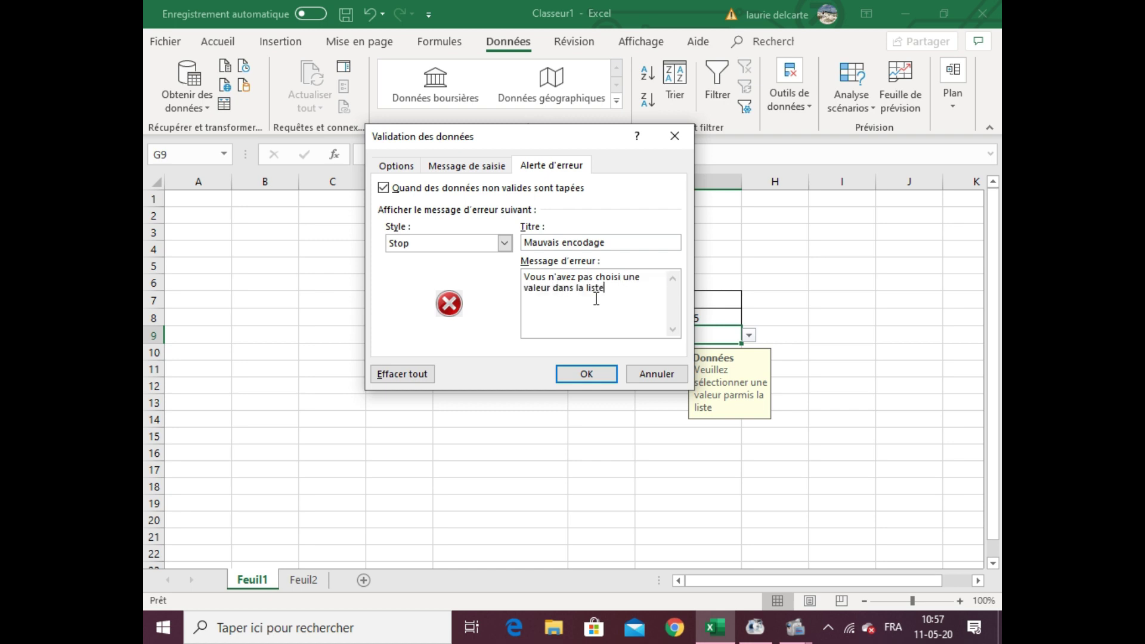
{"action": "left_click", "coordinate": [587, 373]}
- Test the custom error alert by trying to enter 789 in Genre cell G9, and cancel the entry
{"action": "left_click", "coordinate": [938, 434]}
{"action": "left_click", "coordinate": [704, 341]}
{"action": "type", "text": "789"}
{"action": "key", "text": "Return"}
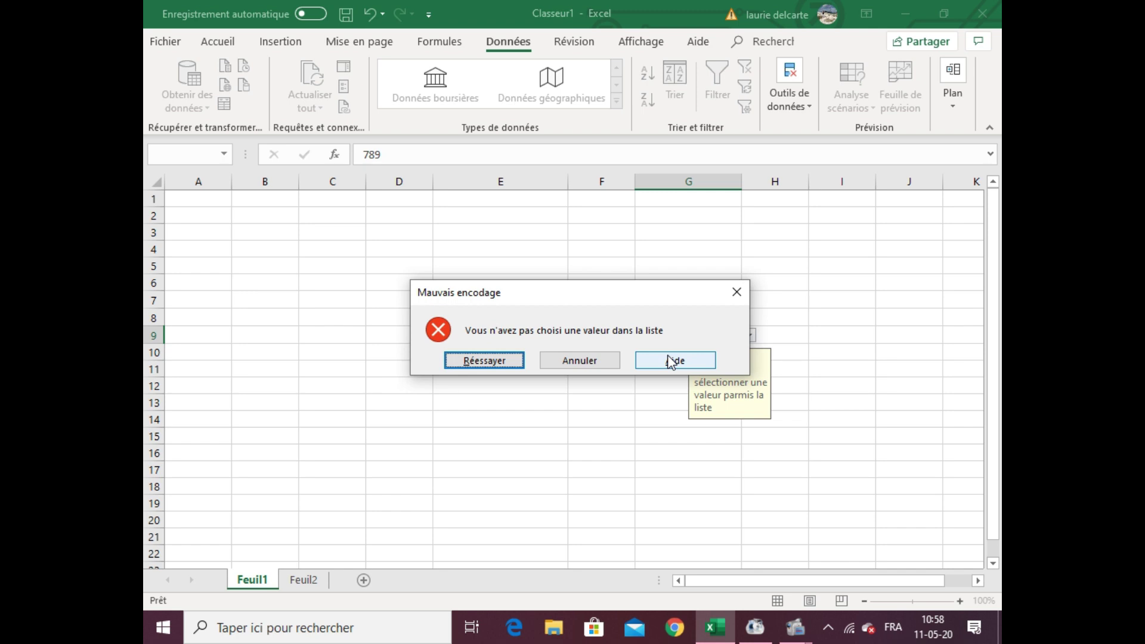
{"action": "left_click", "coordinate": [588, 364]}
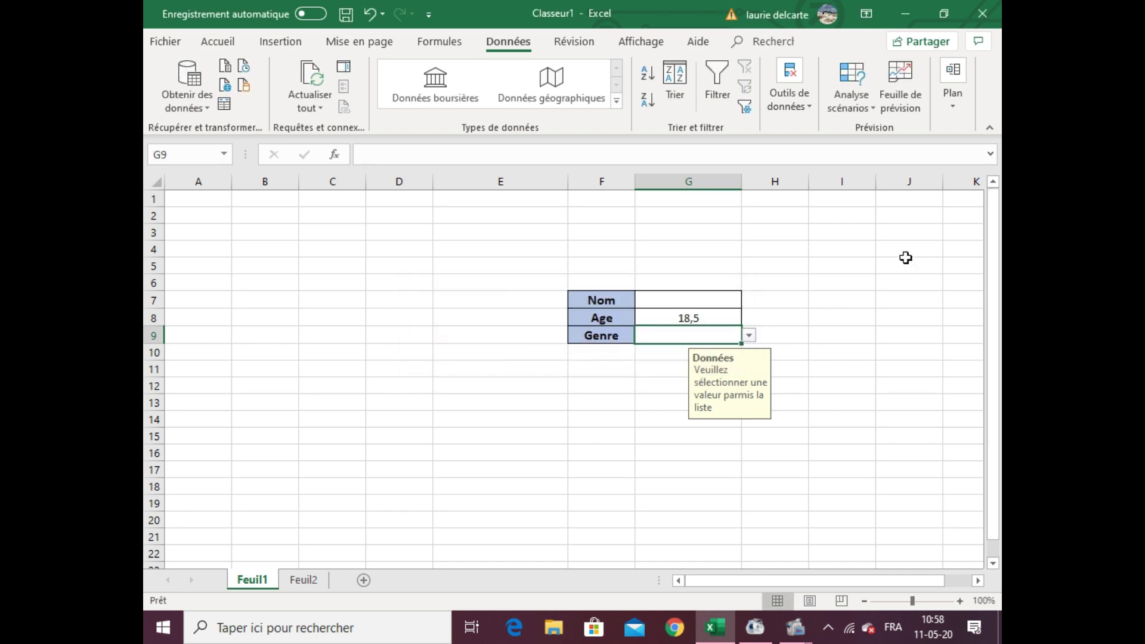
{"action": "left_click", "coordinate": [877, 284]}
{"action": "left_click_drag", "start_coordinate": [485, 265], "coordinate": [762, 417]}
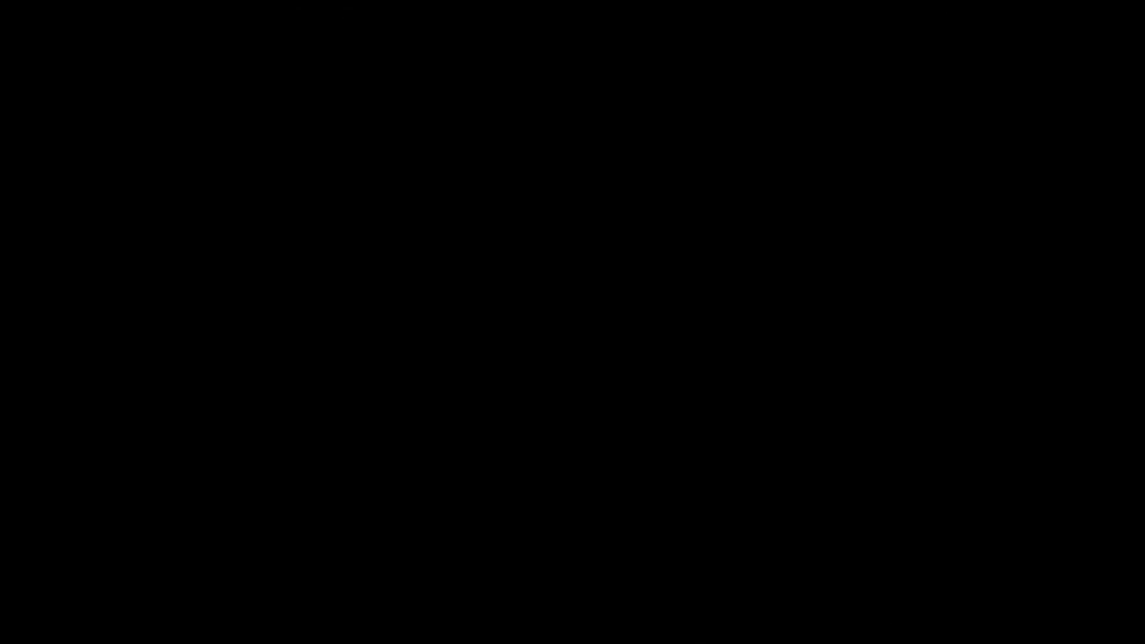